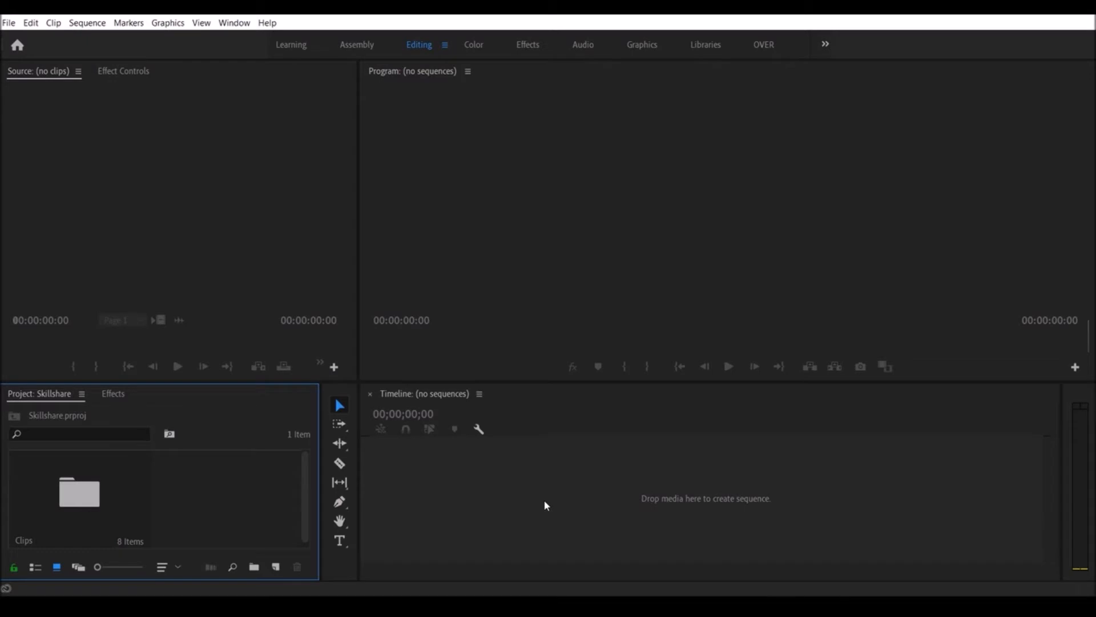
Open the Clips bin and create a new sequence from the clip C0067.MP4.
double_click(80, 500)
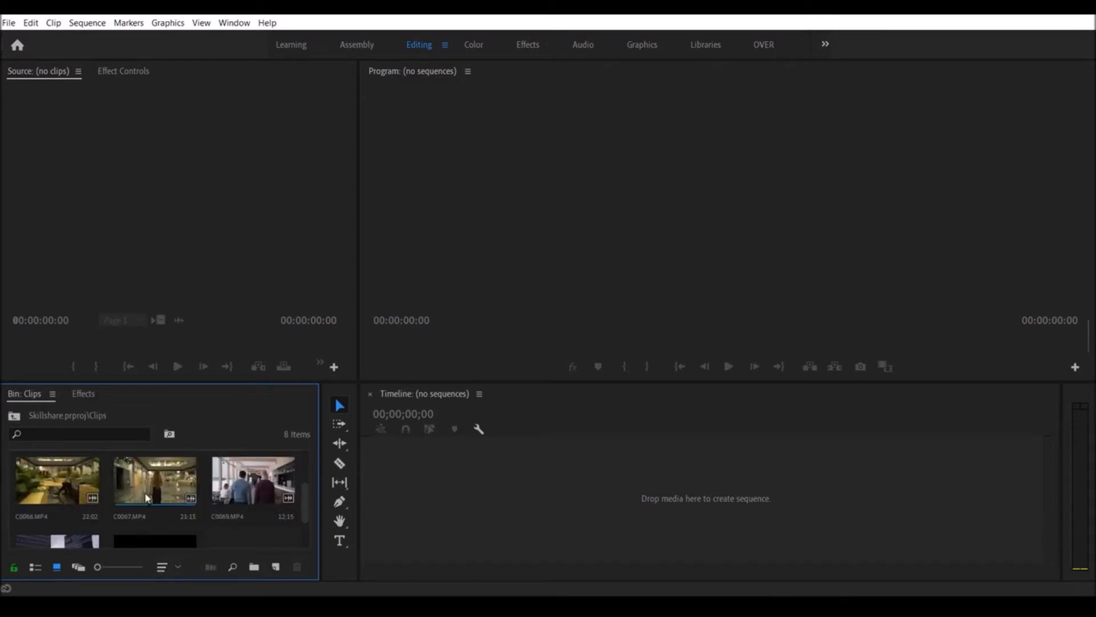
left_click(137, 522)
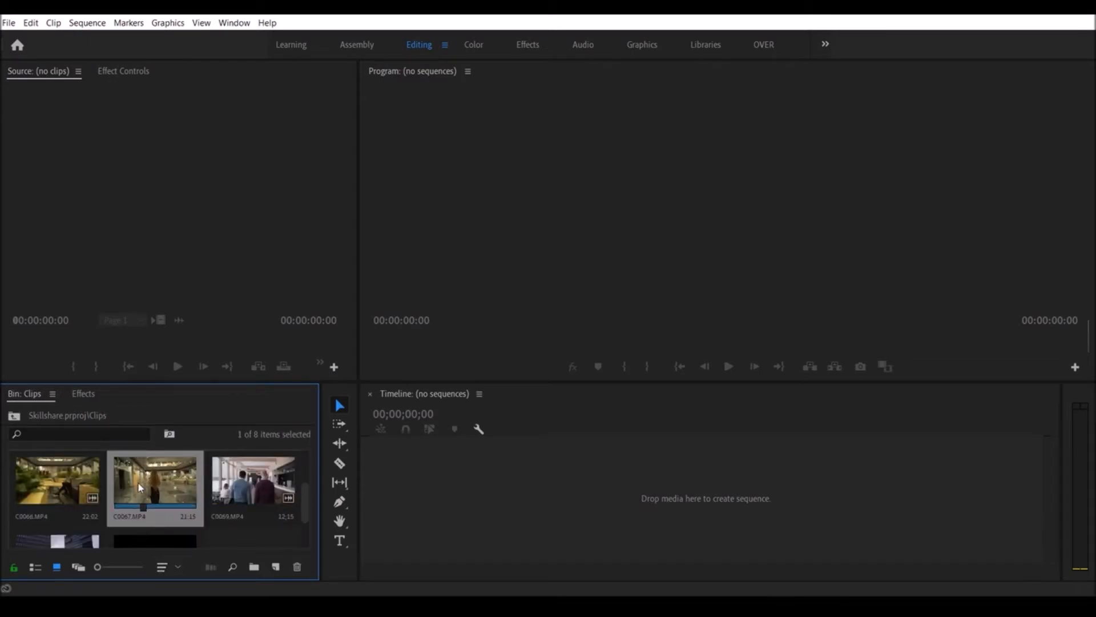
left_click_drag(280, 505, 423, 507)
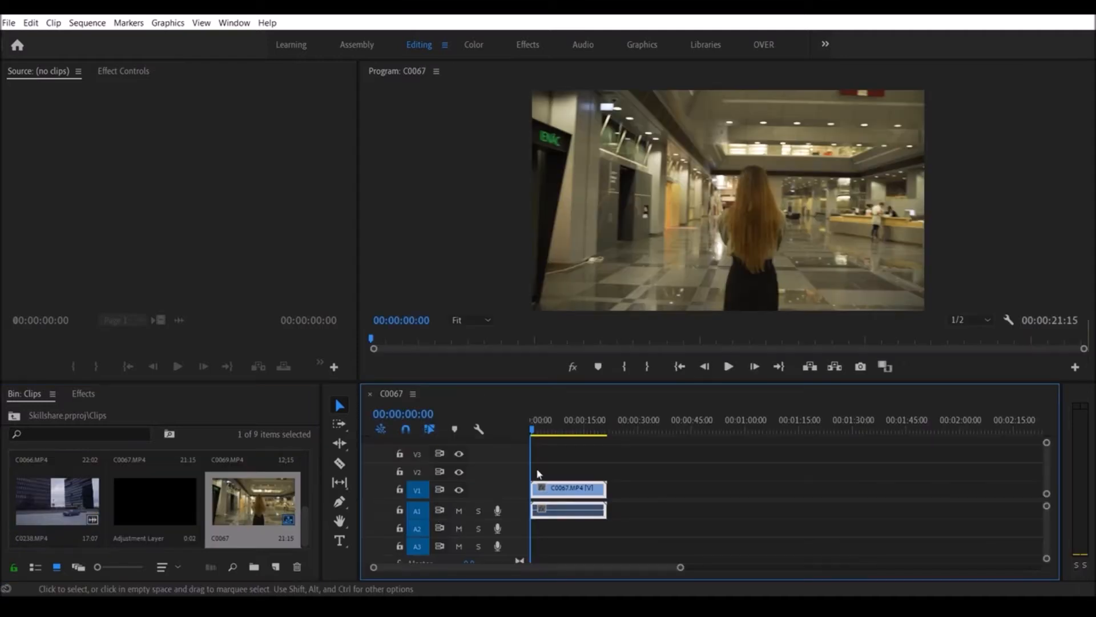
Play back the C0067 footage in the maximized Program monitor to check its color and camera shake.
left_click_drag(545, 431, 554, 430)
left_click(728, 225)
key("grave")
key("space")
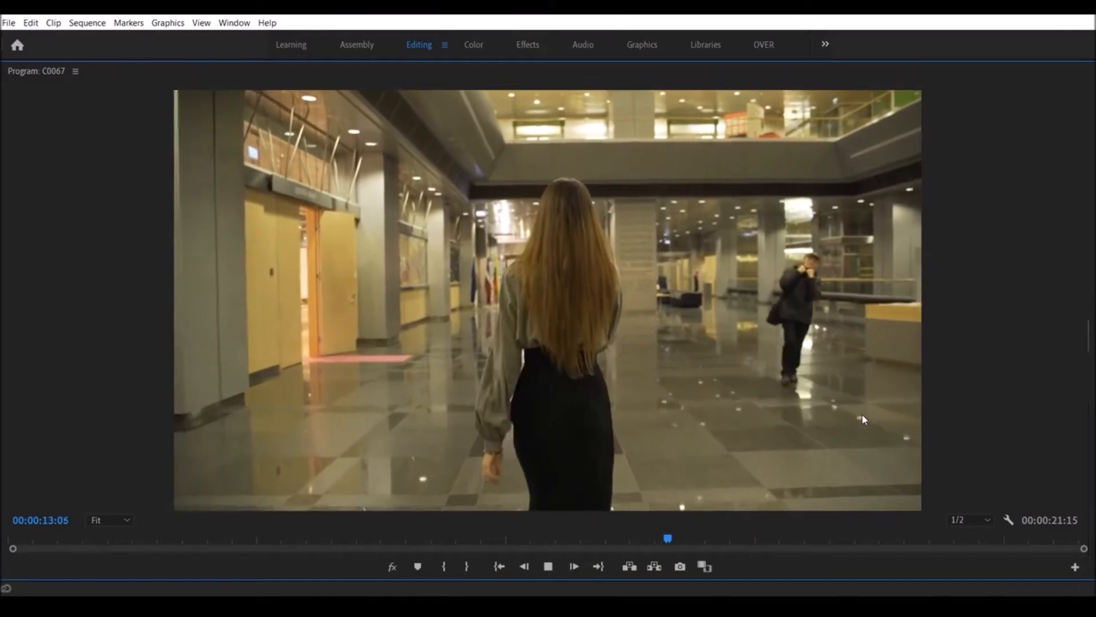
key("space")
key("grave")
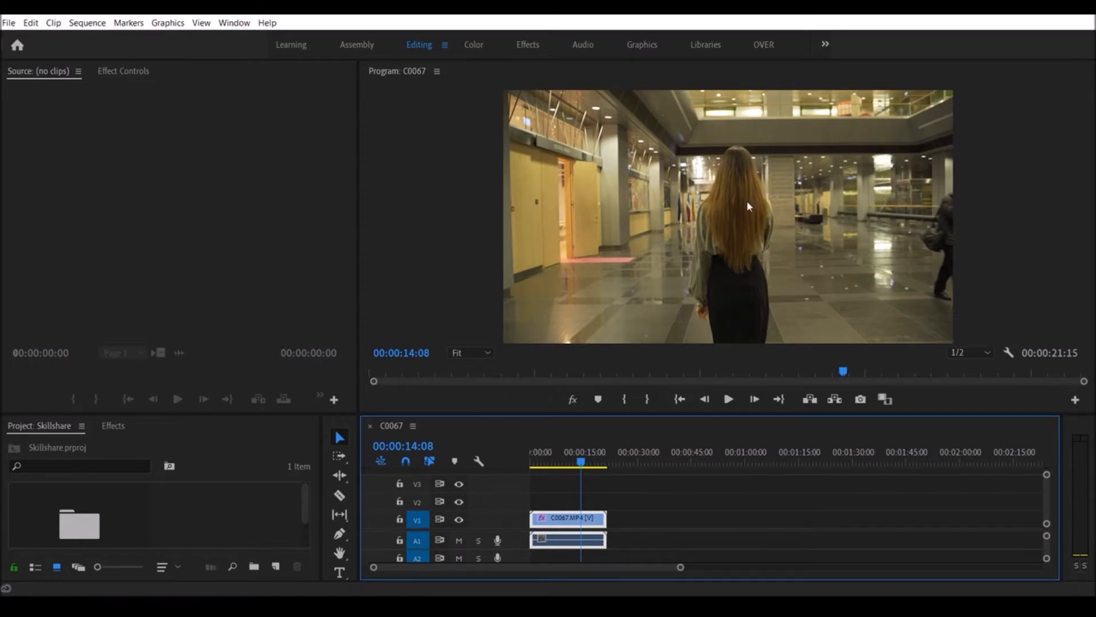
In the Color workspace, white-balance C0067 by sampling the beam above the woman with the WB Selector, and compare it with the original.
left_click(473, 46)
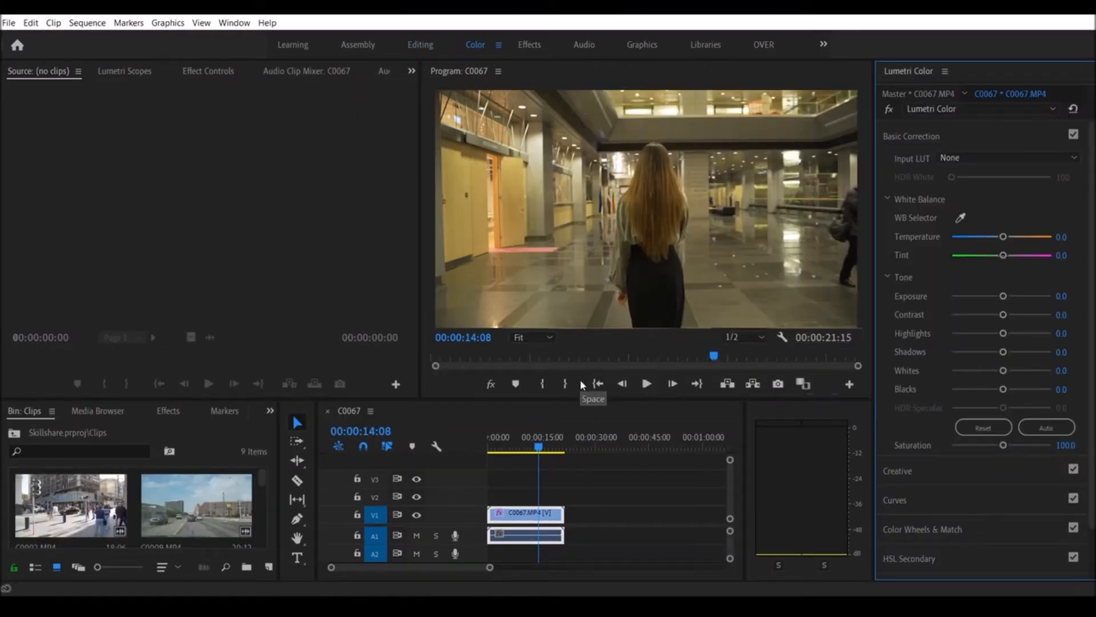
left_click(962, 219)
left_click(682, 128)
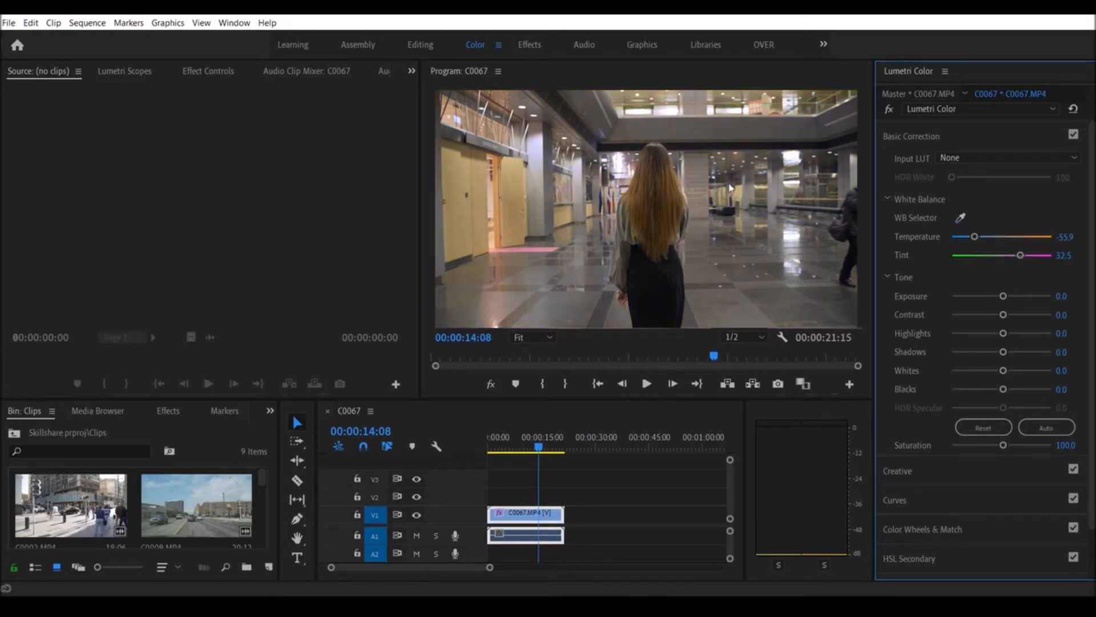
key("grave")
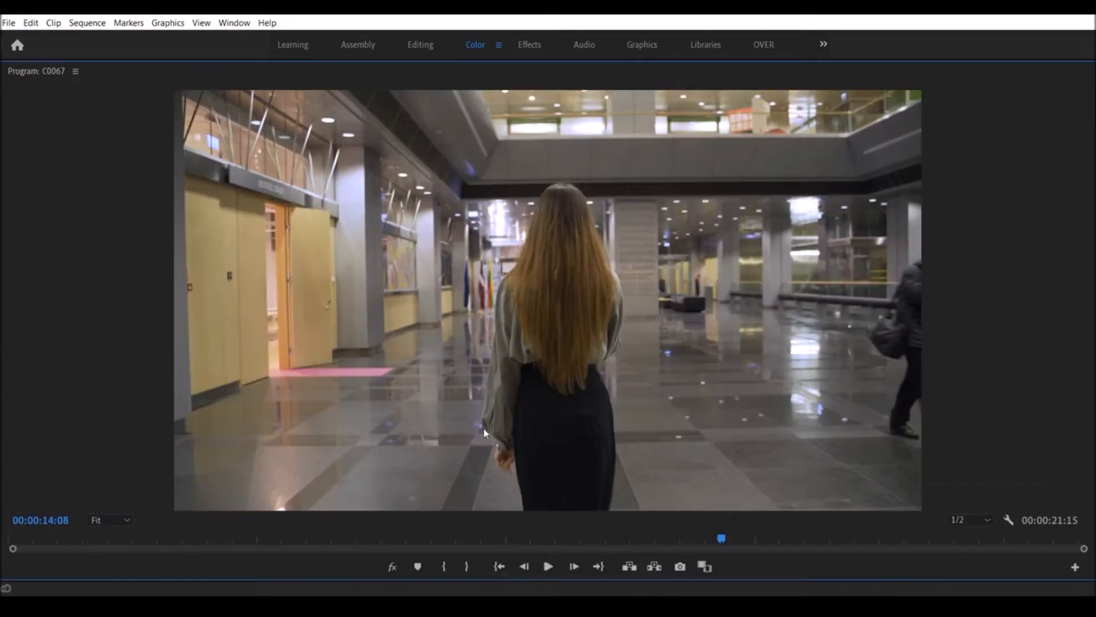
left_click(392, 567)
left_click(393, 567)
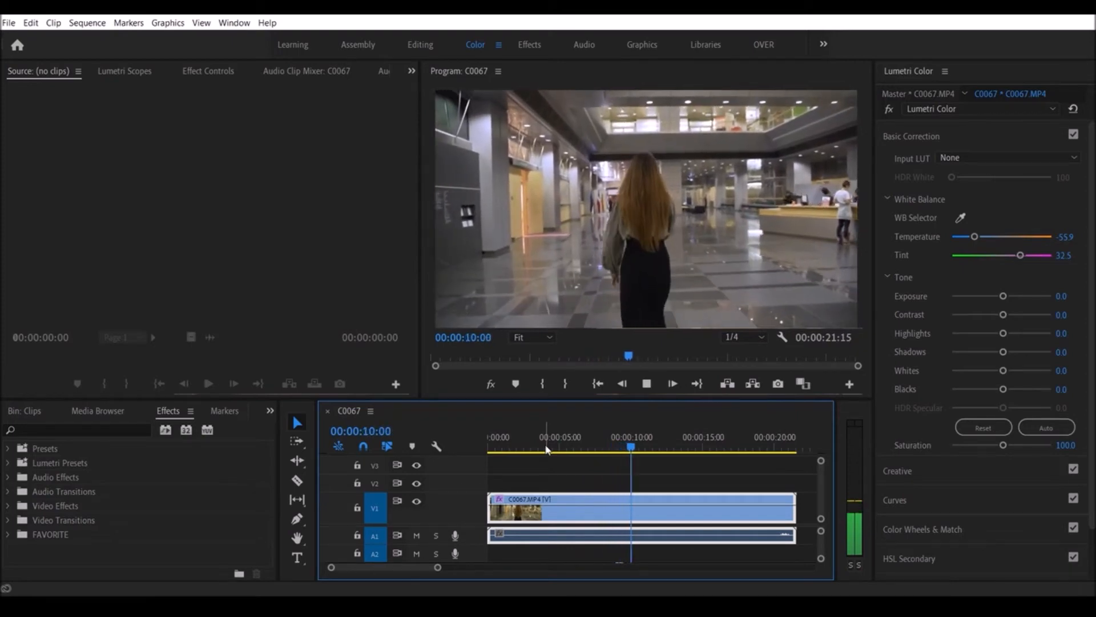
Trim the C0067 clip to the section from 00:00:09:05 to 00:00:14:19.
key("space")
left_click_drag(646, 448, 619, 448)
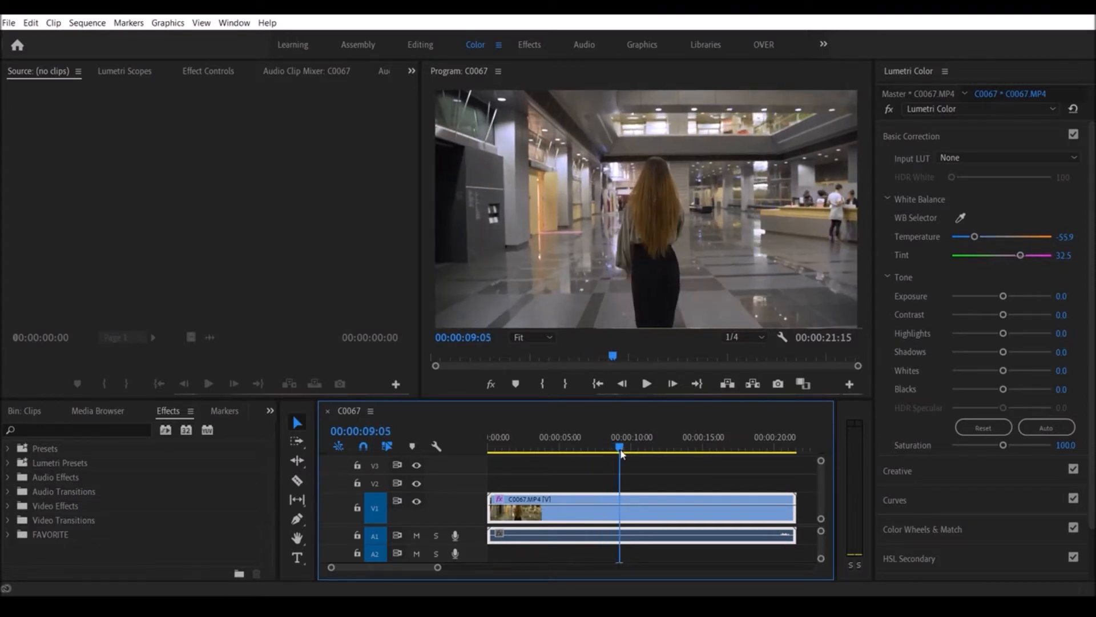
left_click_drag(491, 508, 621, 508)
left_click_drag(621, 455, 701, 460)
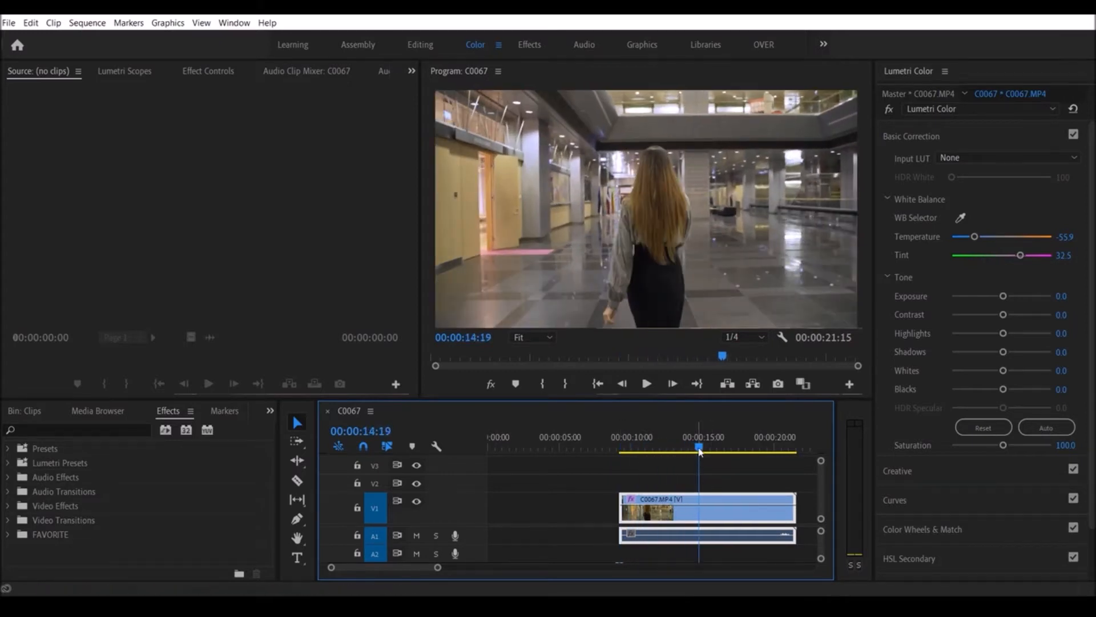
left_click_drag(796, 508, 699, 511)
Play back the trimmed section, move the clip to the start of the sequence and return the playhead to 00:00:00:00.
key("Up")
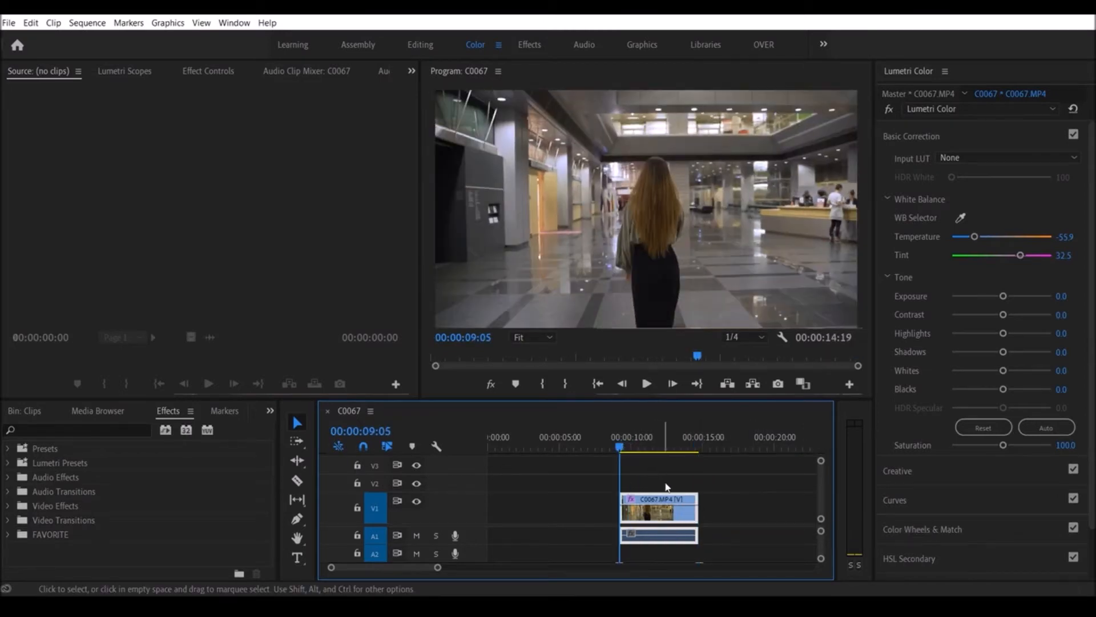
key("space")
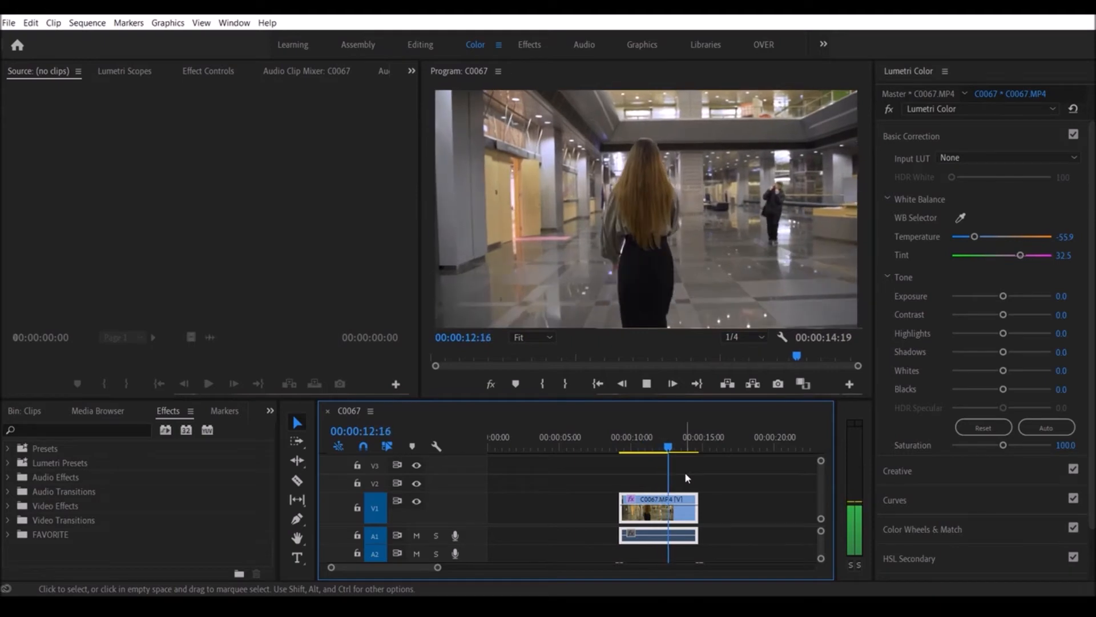
key("space")
key("minus")
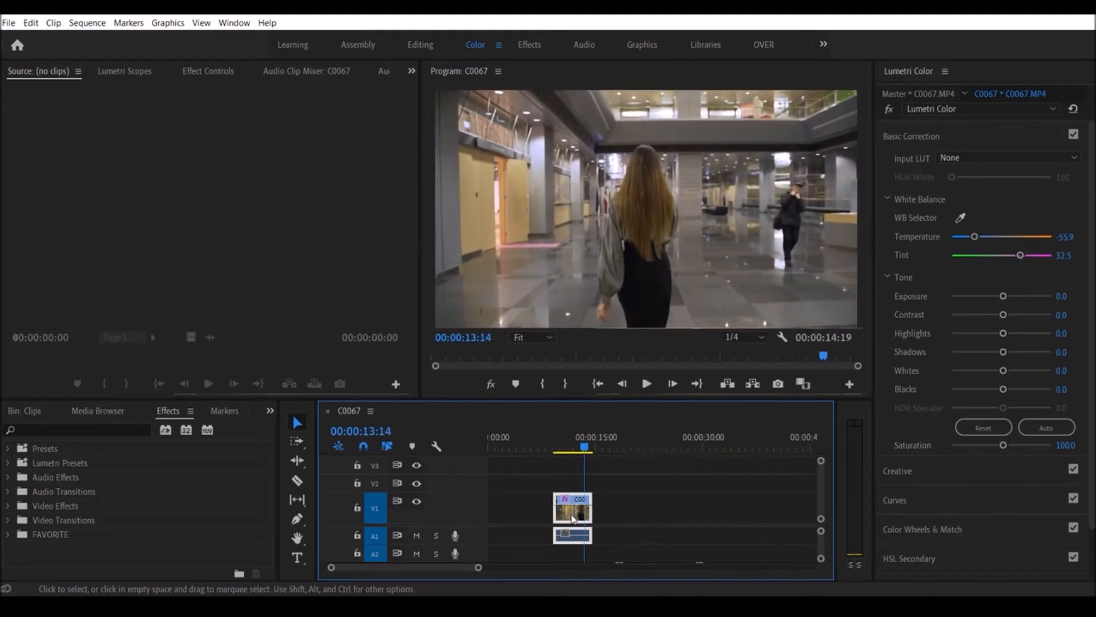
left_click_drag(577, 519, 510, 518)
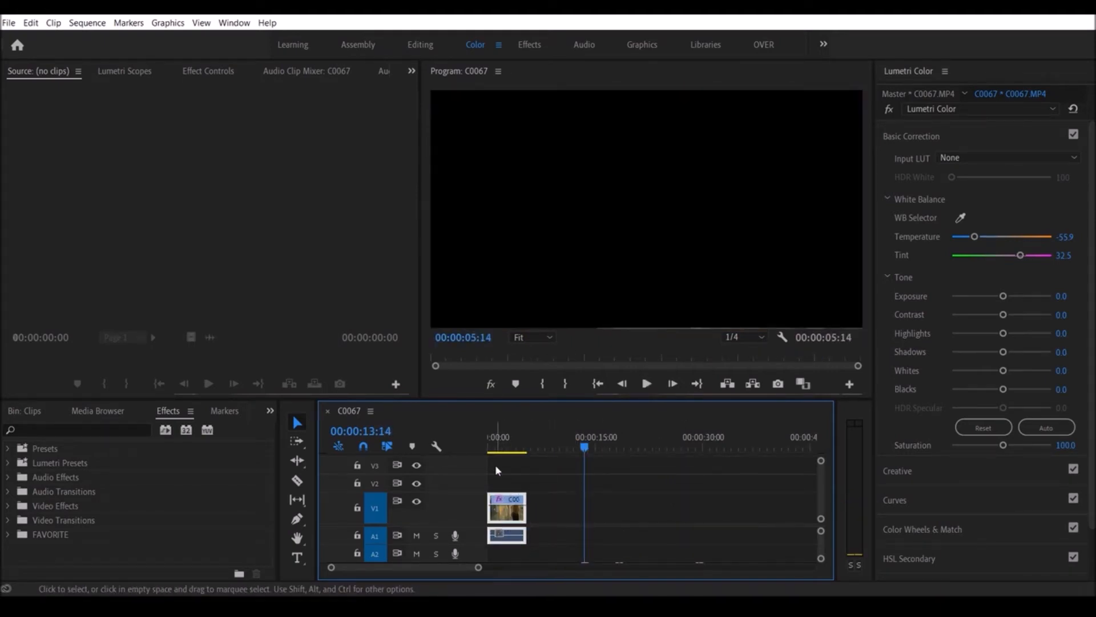
key("Home")
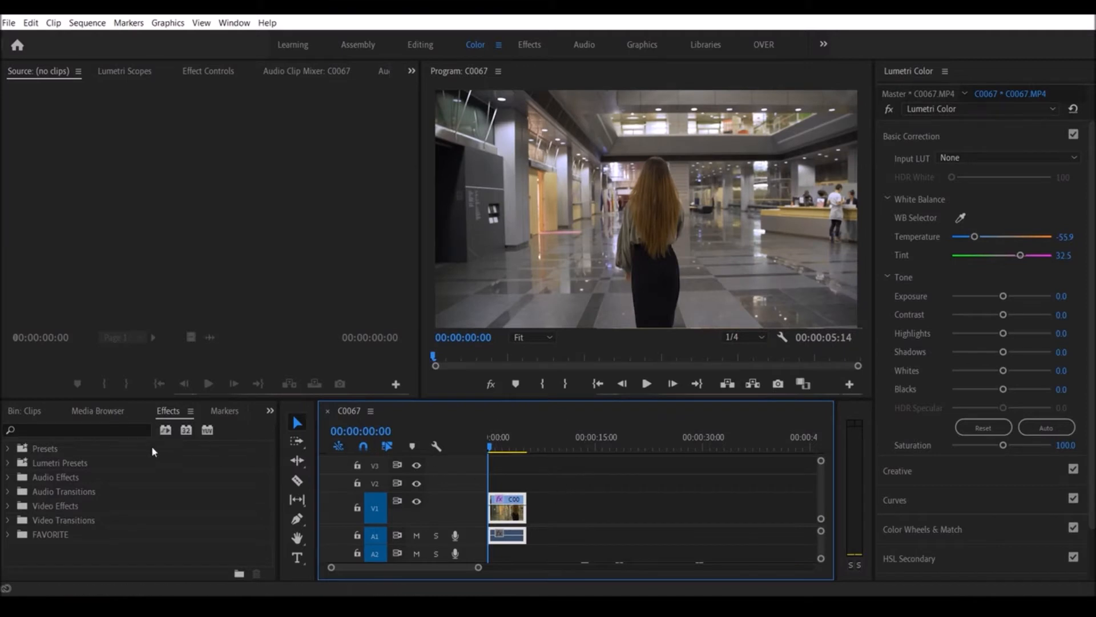
Search the effects for "warp" and apply Warp Stabilizer to the C0067 clip.
left_click(120, 429)
type("warp")
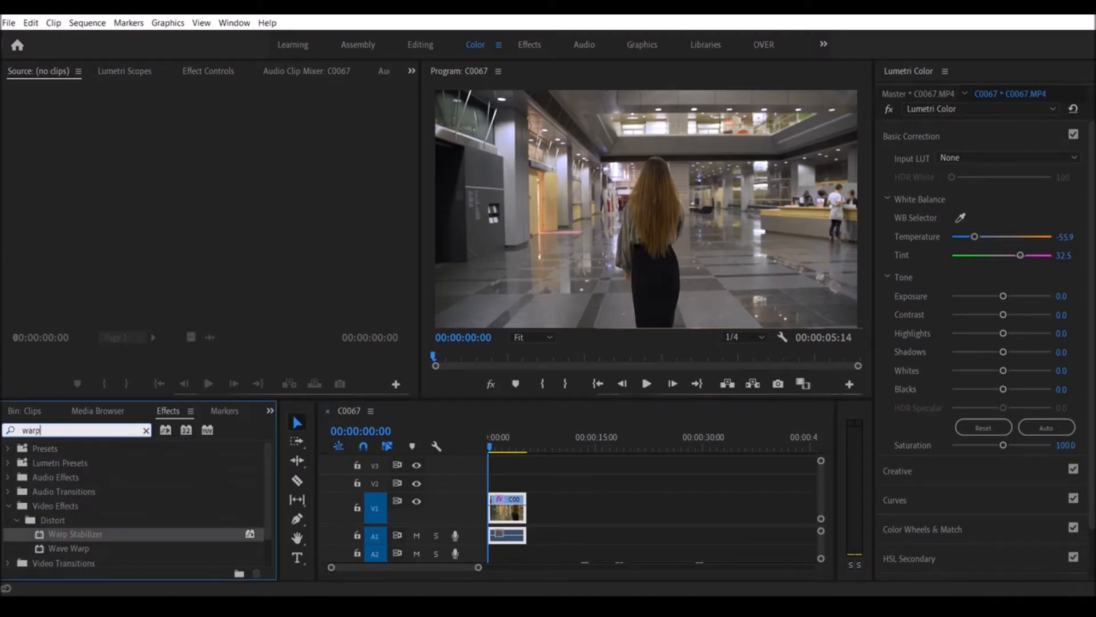
left_click(62, 537)
left_click_drag(61, 537, 508, 510)
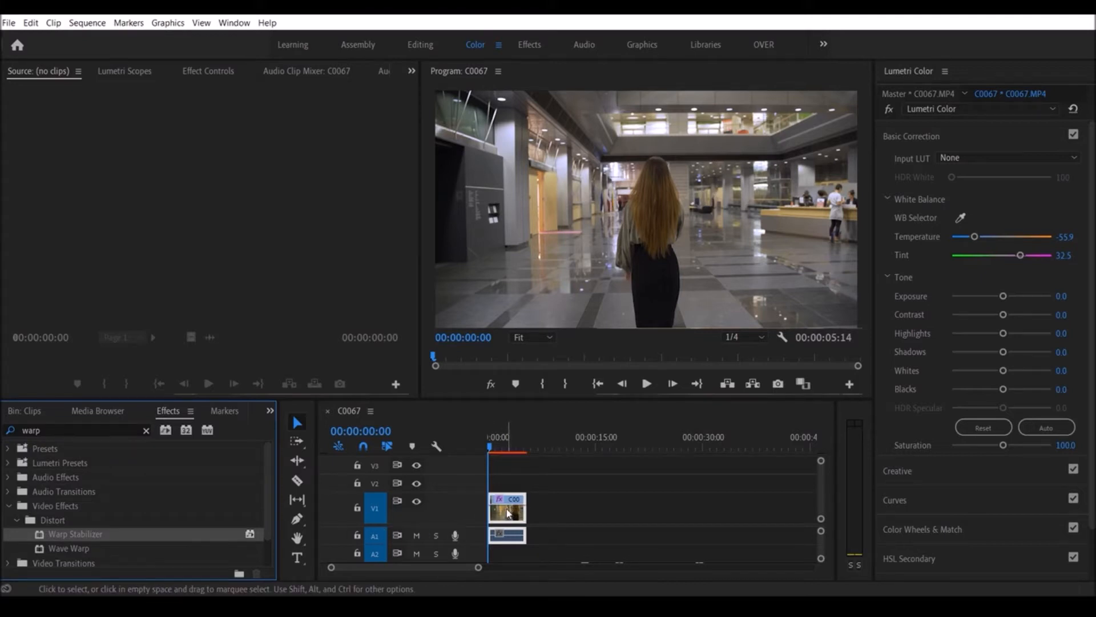
Set the Warp Stabilizer's Smoothness to 15% for the C0067 clip.
left_click(204, 70)
scroll(304, 245, "down", 5)
scroll(304, 263, "down", 4)
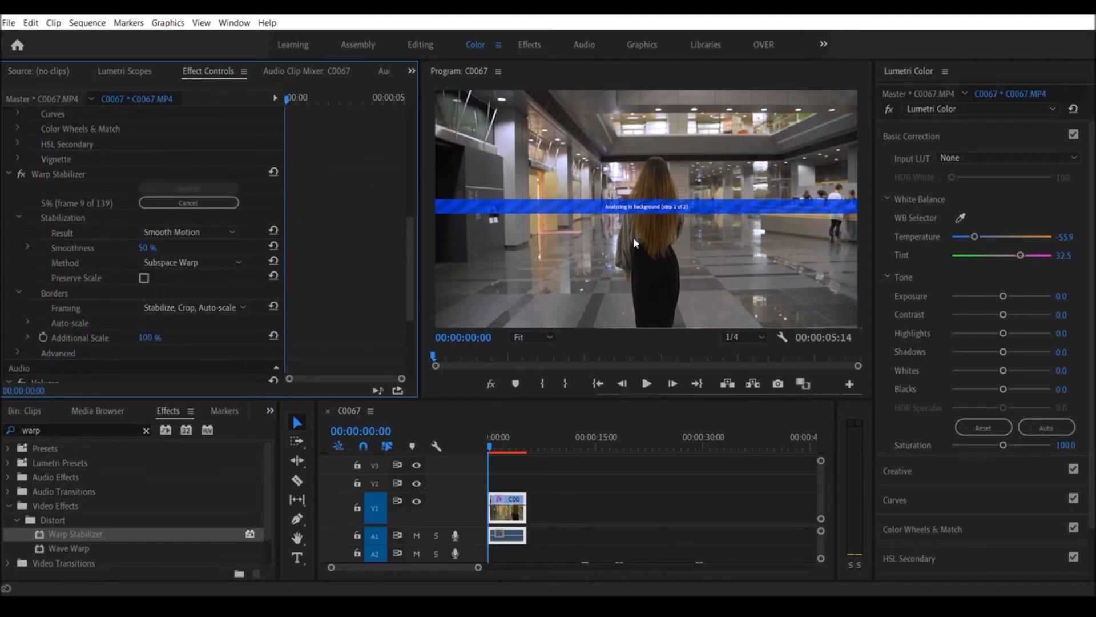
key("grave")
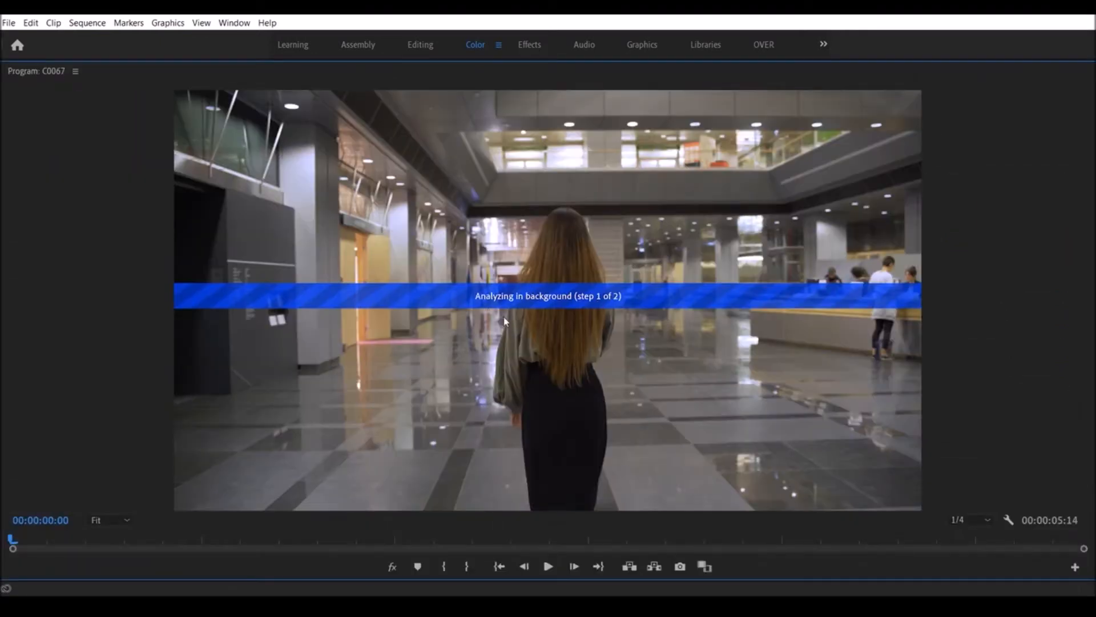
key("grave")
left_click(409, 270)
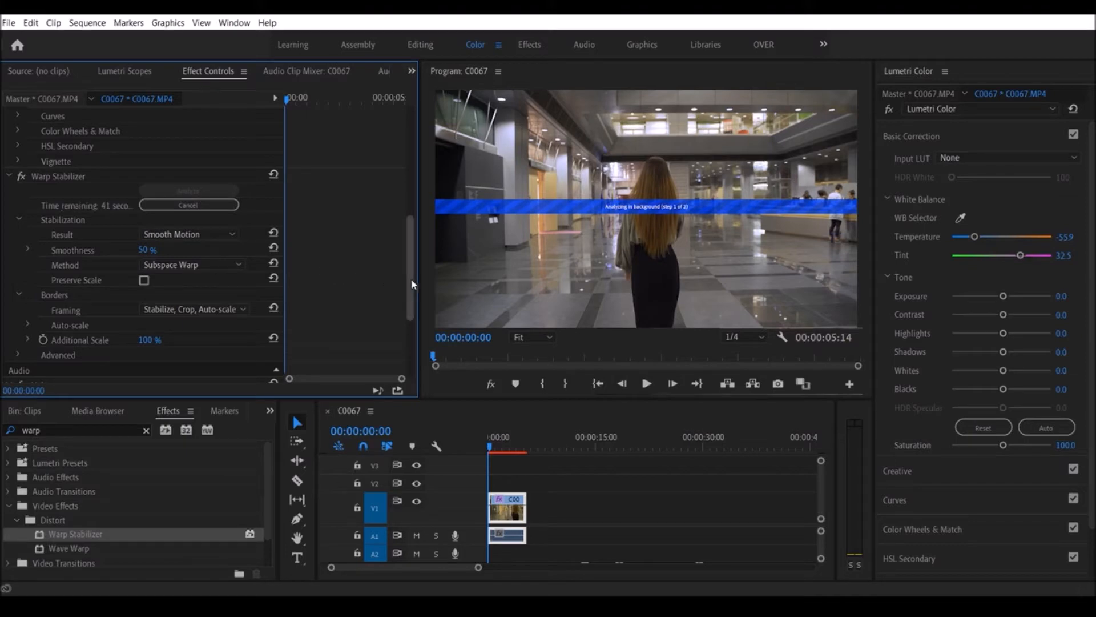
left_click(146, 250)
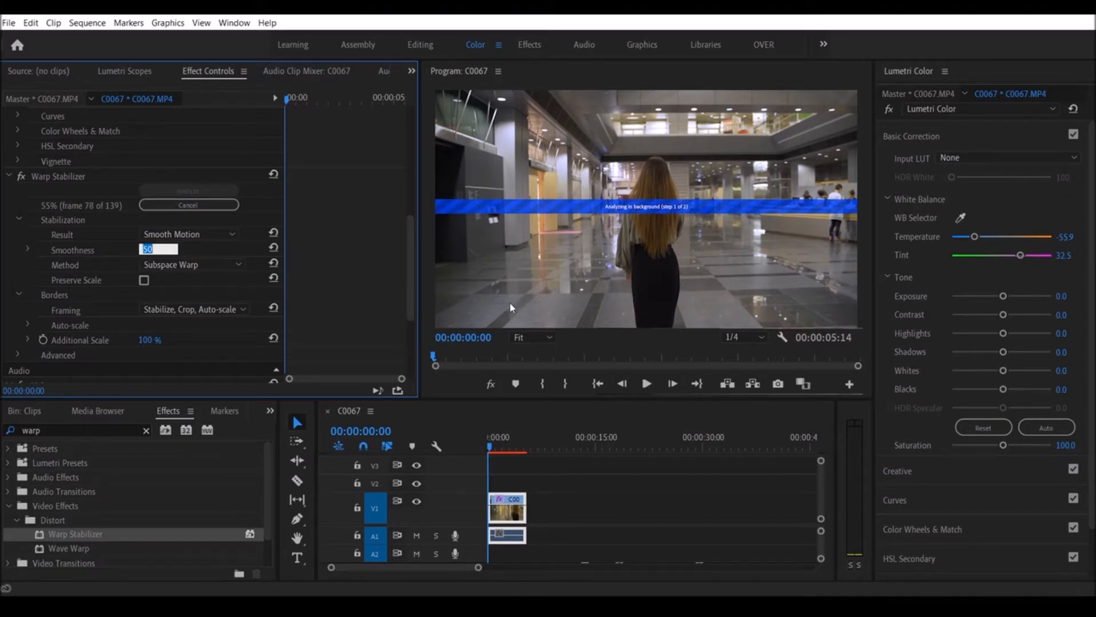
type("15")
key("Return")
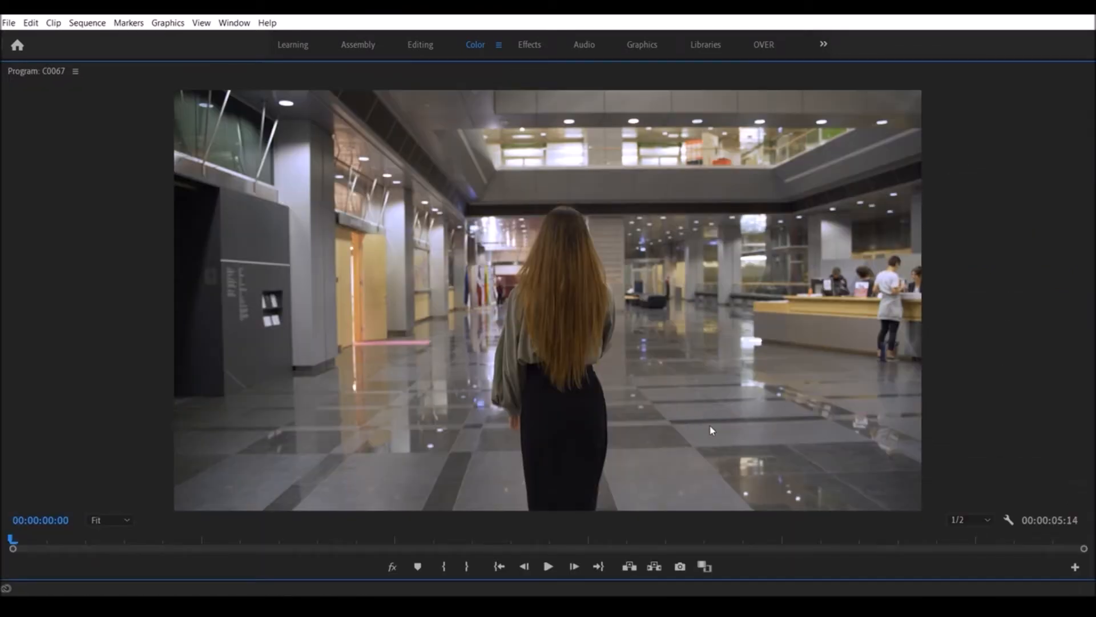
Play the stabilized, color-corrected clip in the maximized Program monitor and compare it with the effects bypassed.
key("space")
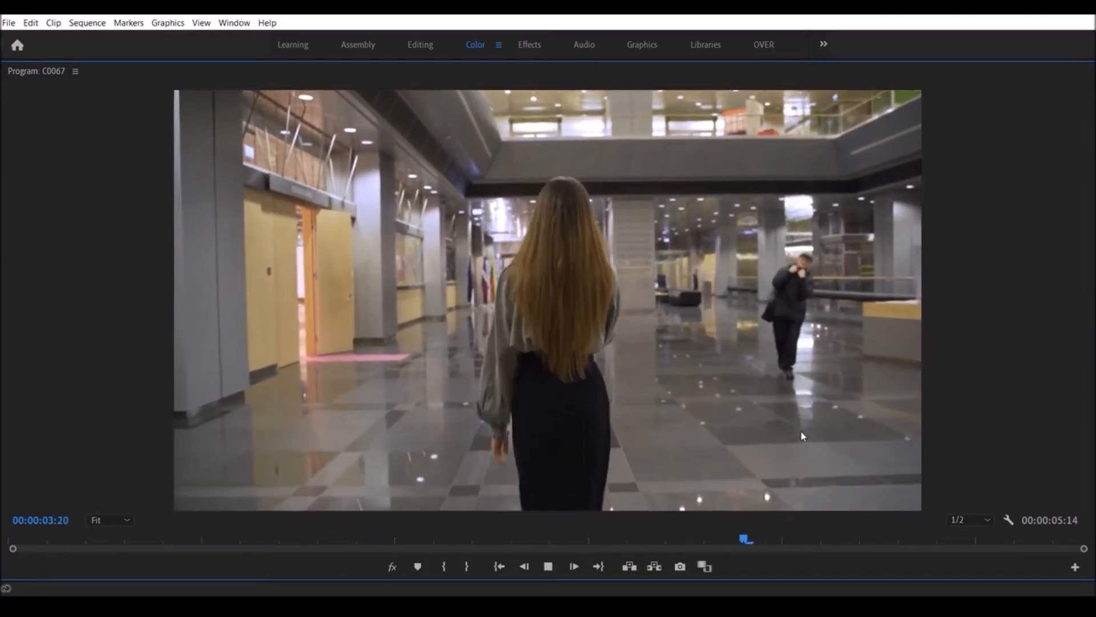
left_click(783, 539)
left_click_drag(770, 540, 18, 553)
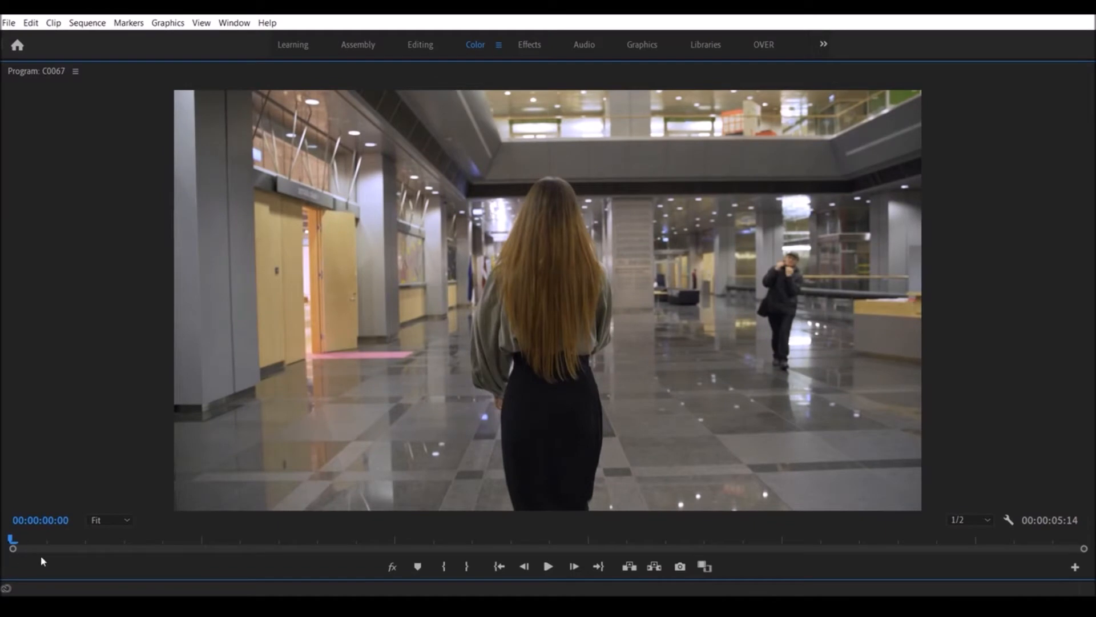
left_click(392, 566)
key("space")
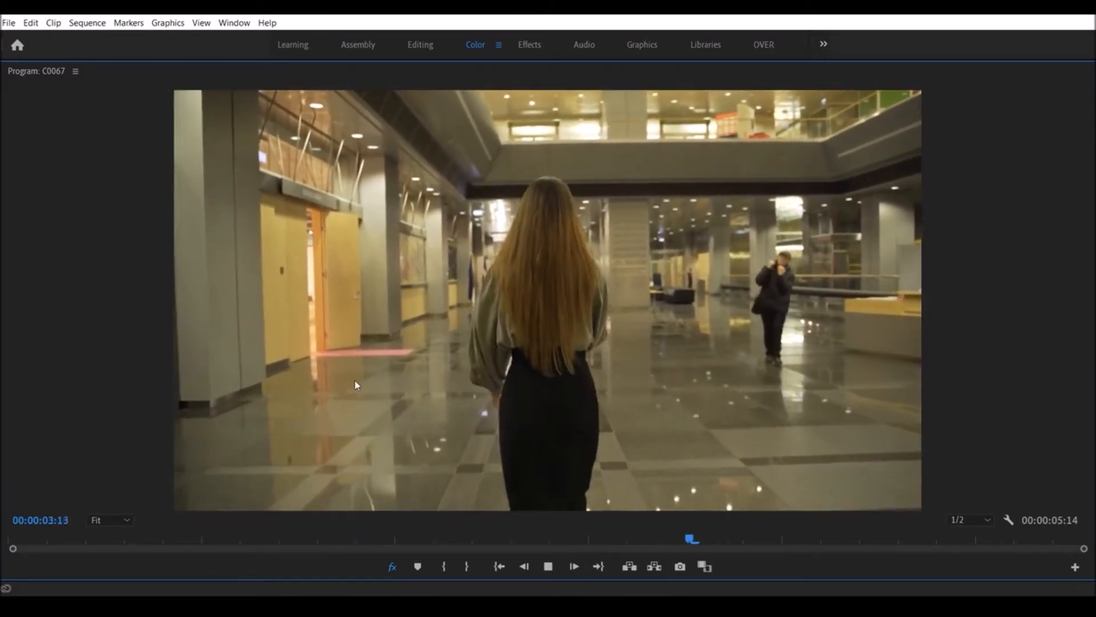
left_click_drag(909, 542, 13, 538)
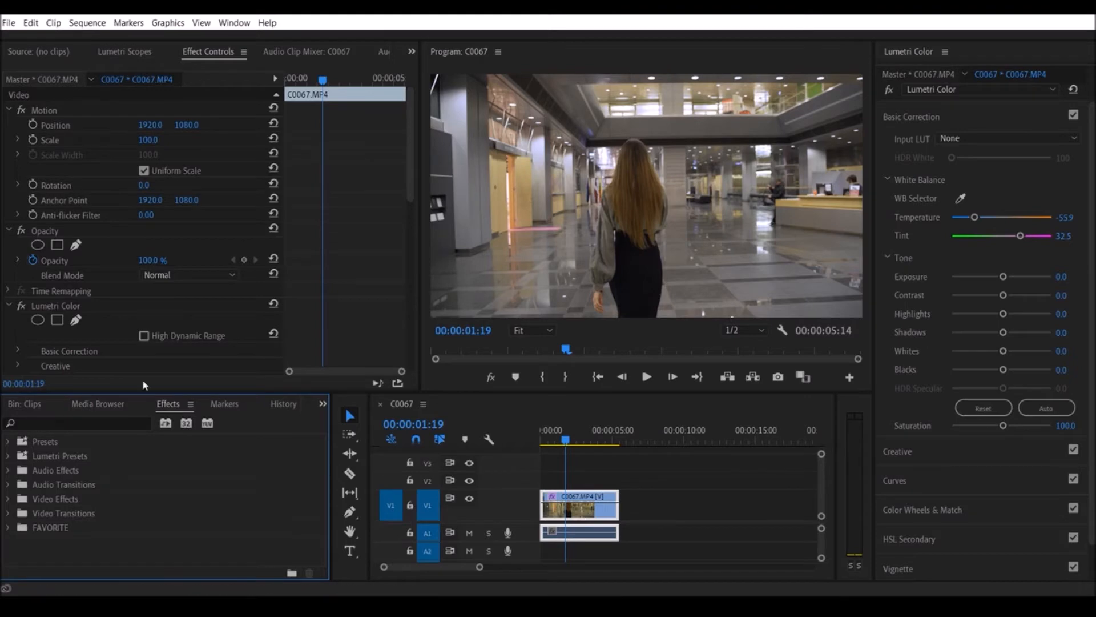
Create an adjustment layer with the default settings in the Clips bin.
left_click(24, 404)
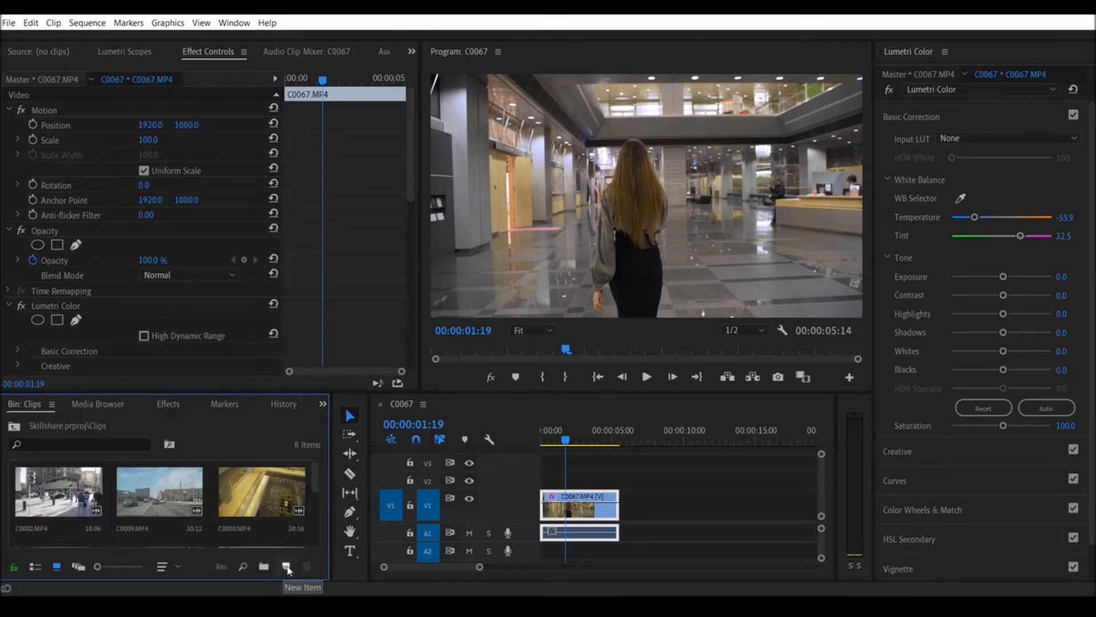
left_click(286, 567)
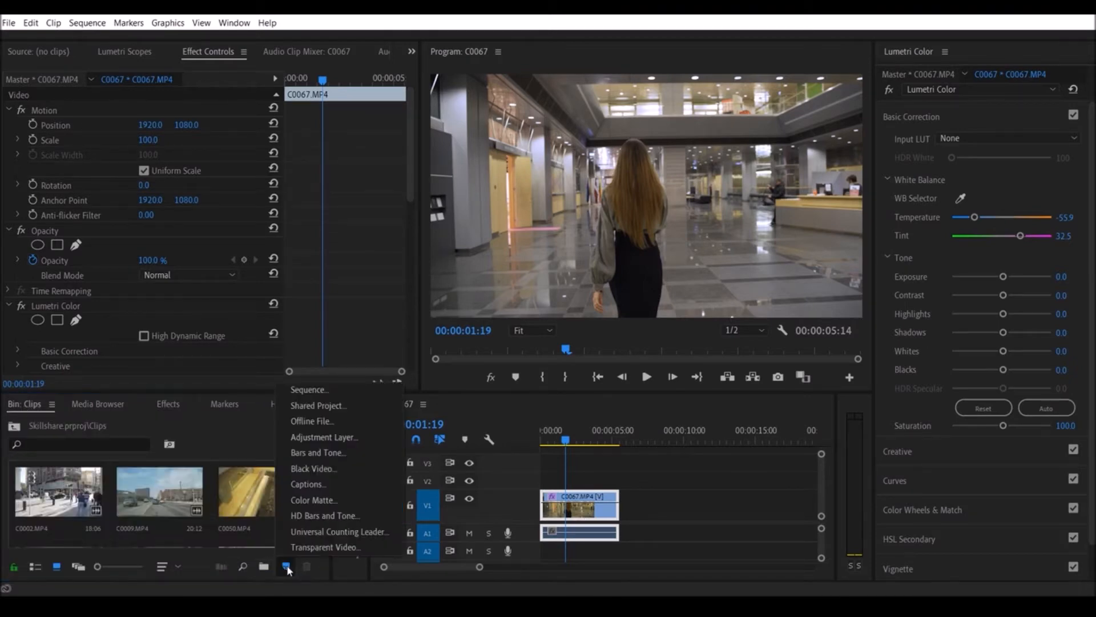
left_click(360, 437)
left_click(573, 355)
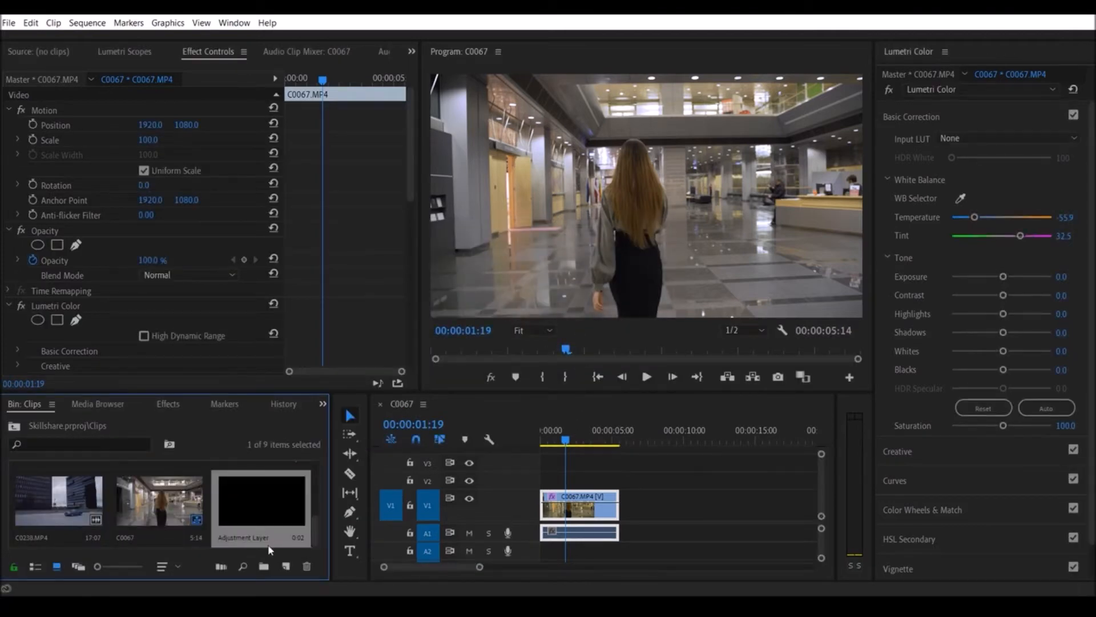
Place the adjustment layer on track V2 from the sequence start to about 17 seconds, and move the playhead to 00:00:01:01.
left_click_drag(246, 511, 792, 484)
left_click(586, 440)
left_click_drag(587, 440, 554, 440)
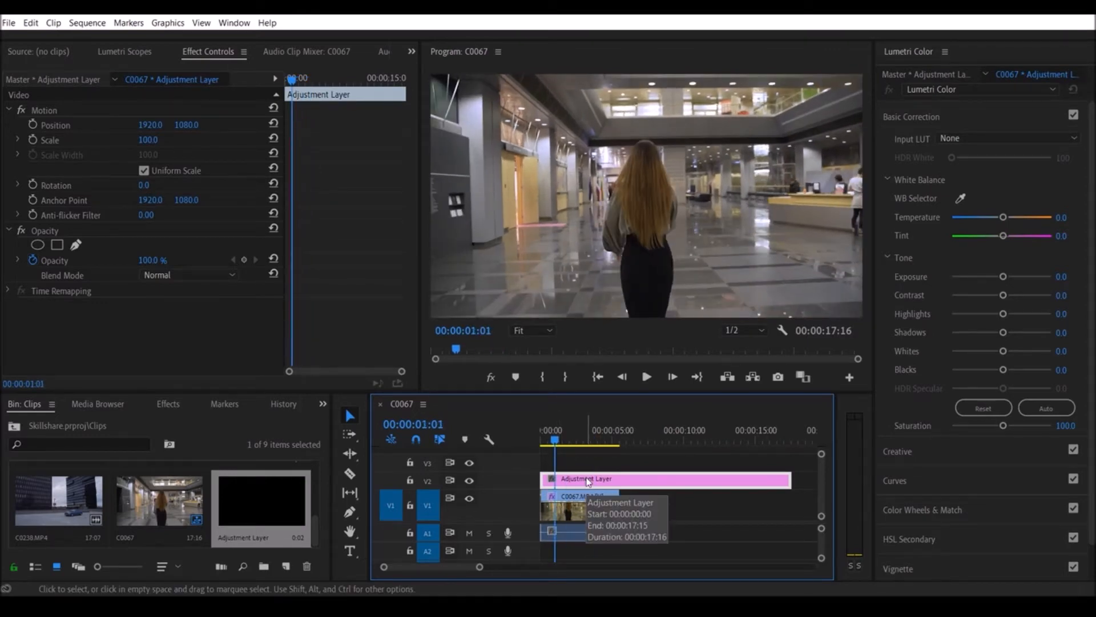
Select the adjustment layer above the clip and set its Lumetri Color Tint to -100.
left_click(574, 511)
left_click(588, 480)
left_click(592, 500)
left_click(593, 482)
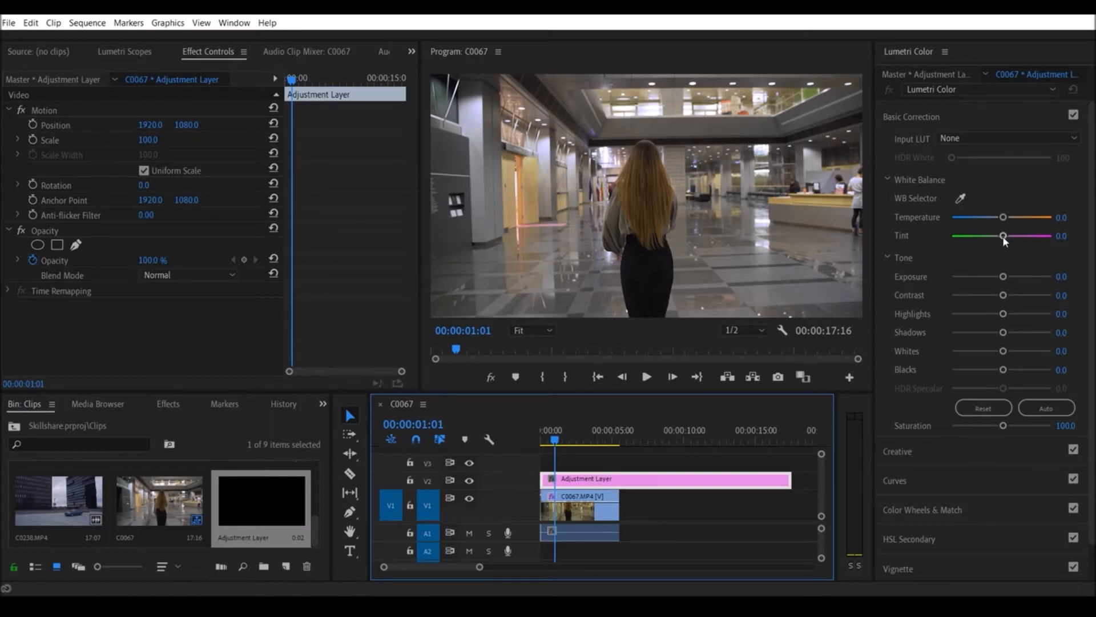
left_click_drag(1002, 235, 919, 256)
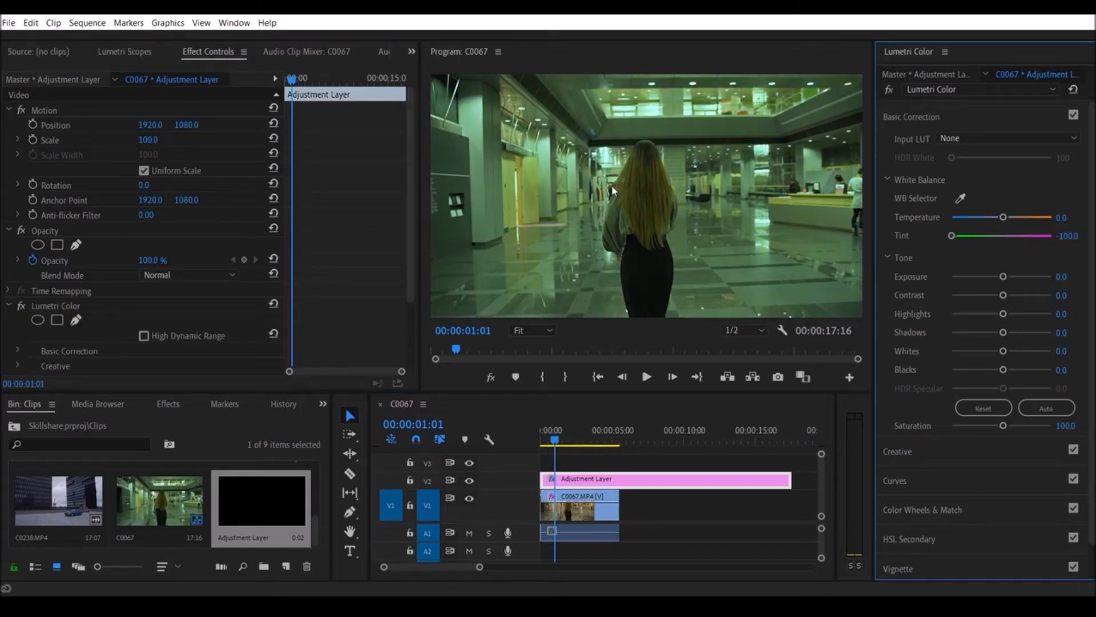
Add the clip C0009.MP4 to track V1 directly after C0067.MP4, partly beneath the adjustment layer.
scroll(169, 502, "up", 3)
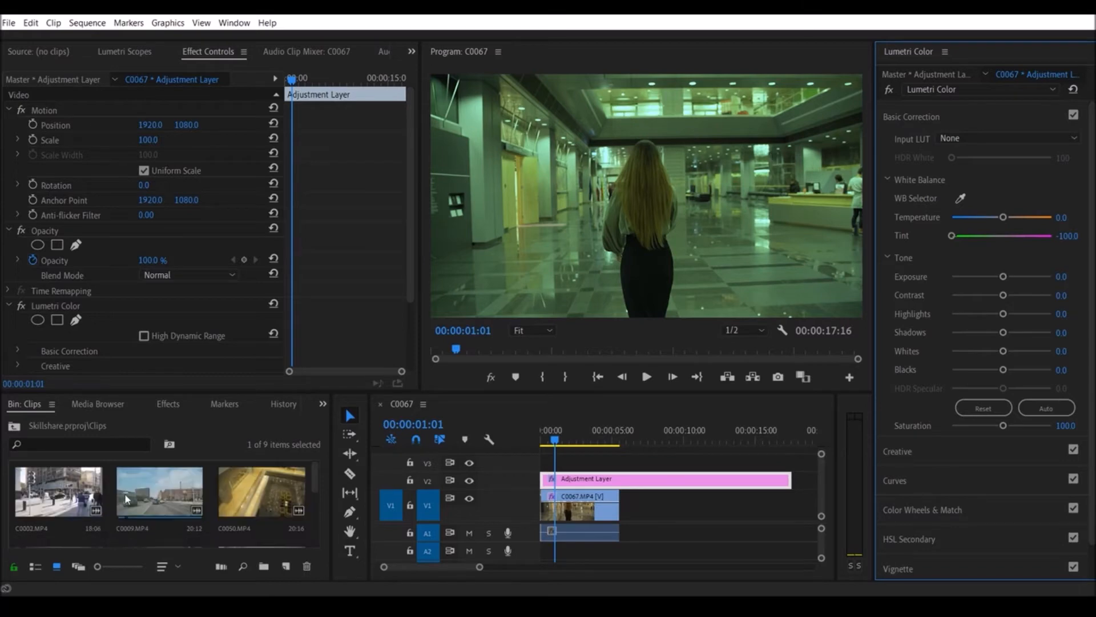
left_click_drag(159, 505, 631, 517)
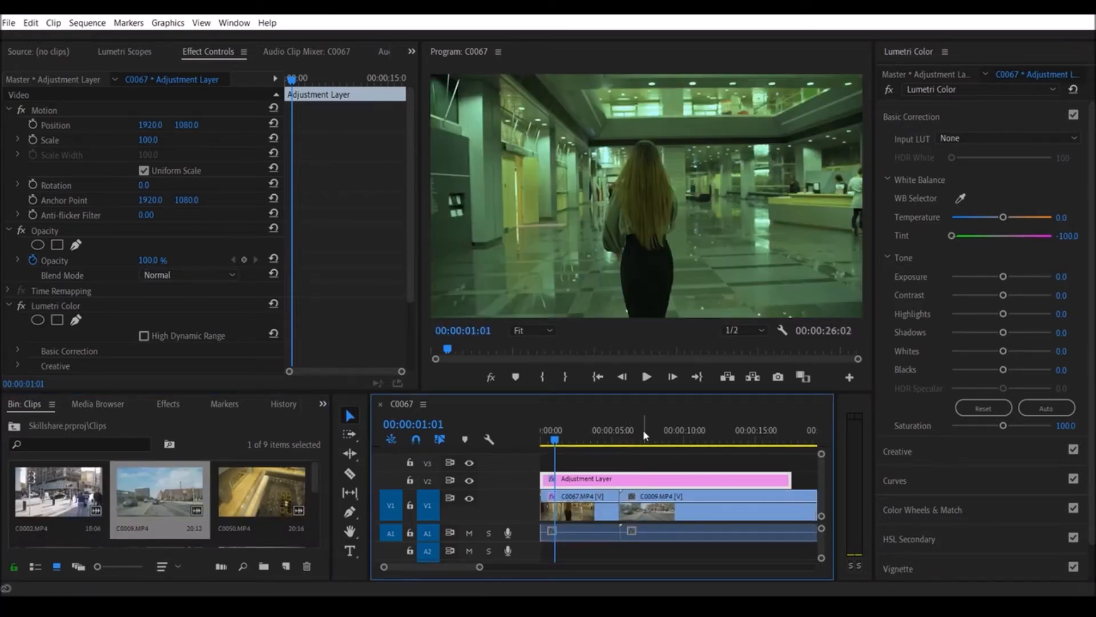
Scrub through C0009.MP4 to 00:00:12:03 to examine the adjustment layer's tint on the clip beneath it.
left_click_drag(597, 438, 698, 443)
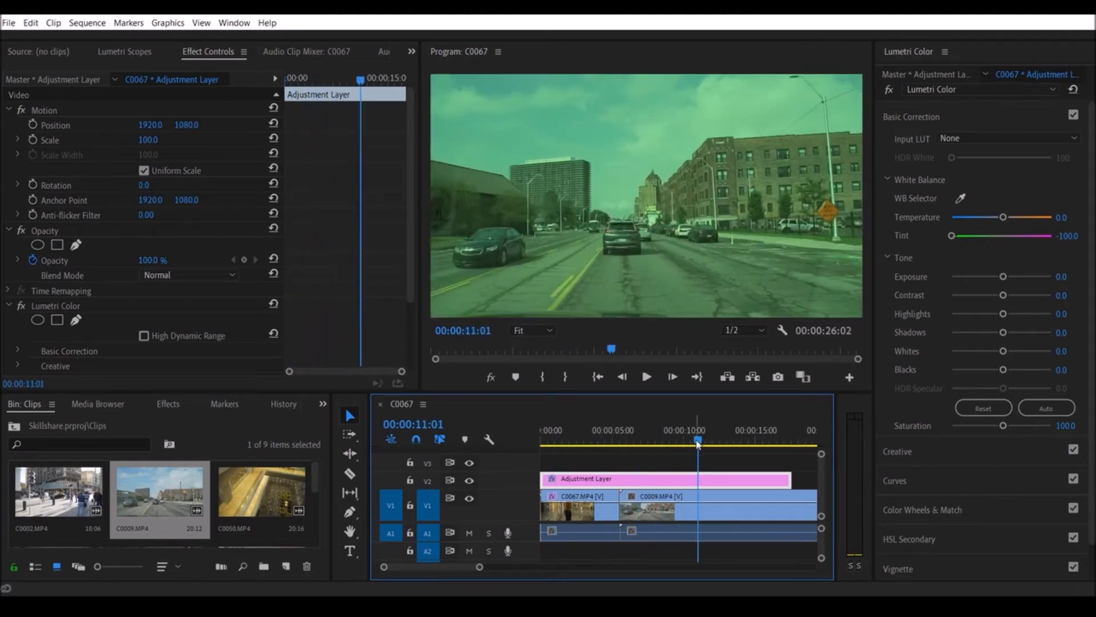
key("minus")
key("equal")
key("minus")
left_click_drag(624, 438, 627, 440)
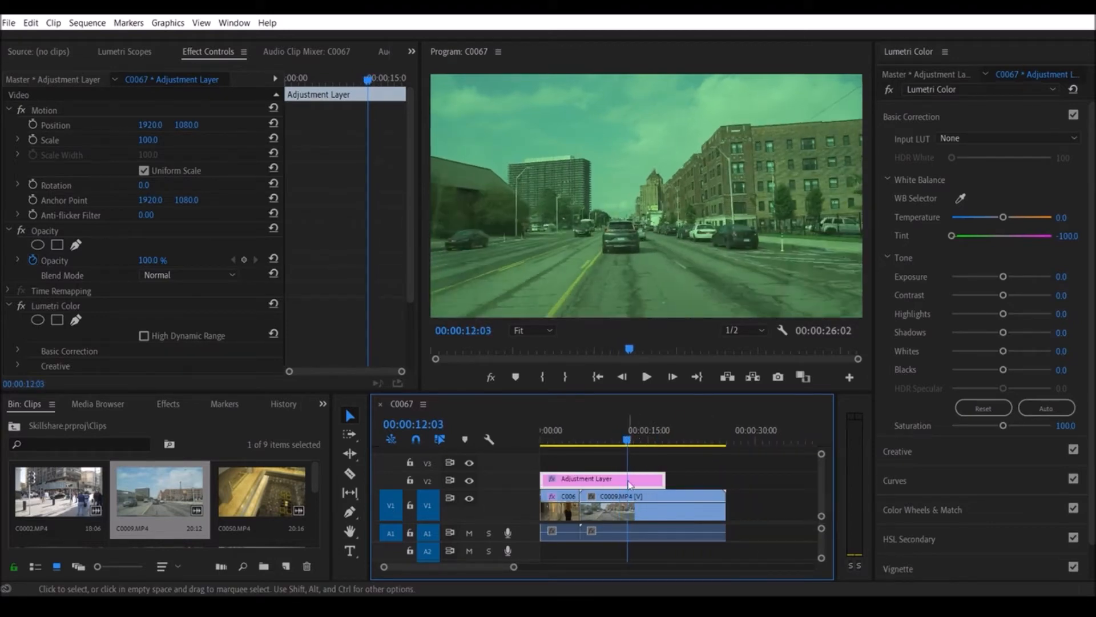
left_click(631, 512)
left_click(648, 486)
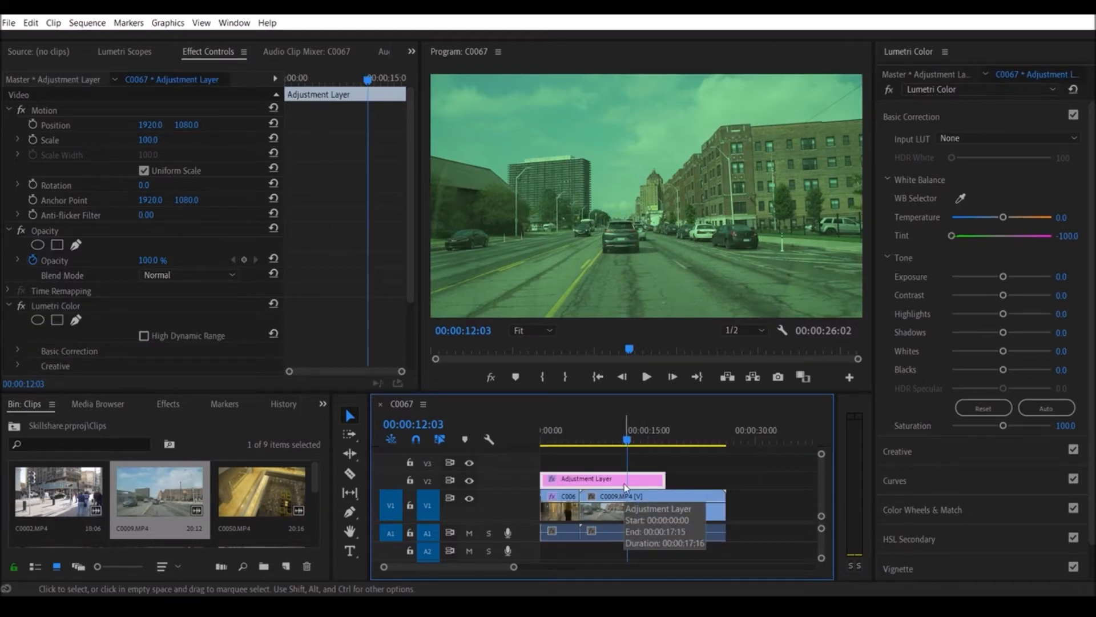
Check the tint near the end of the adjustment layer, then scrub back to 00:00:08:08.
left_click(654, 440)
key("=")
key("minus")
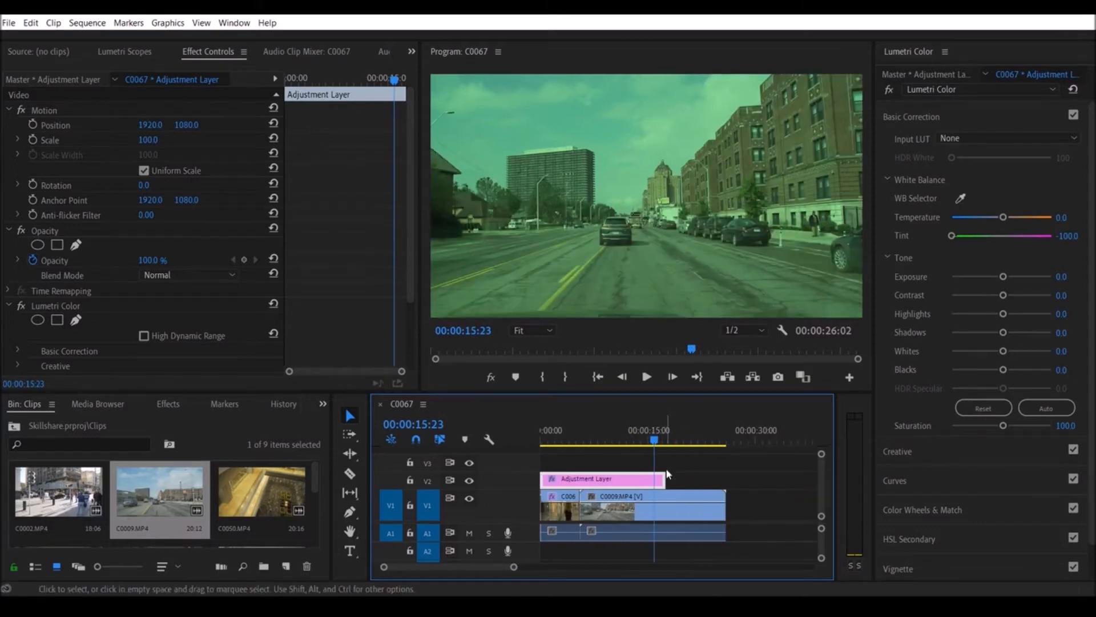
key("space")
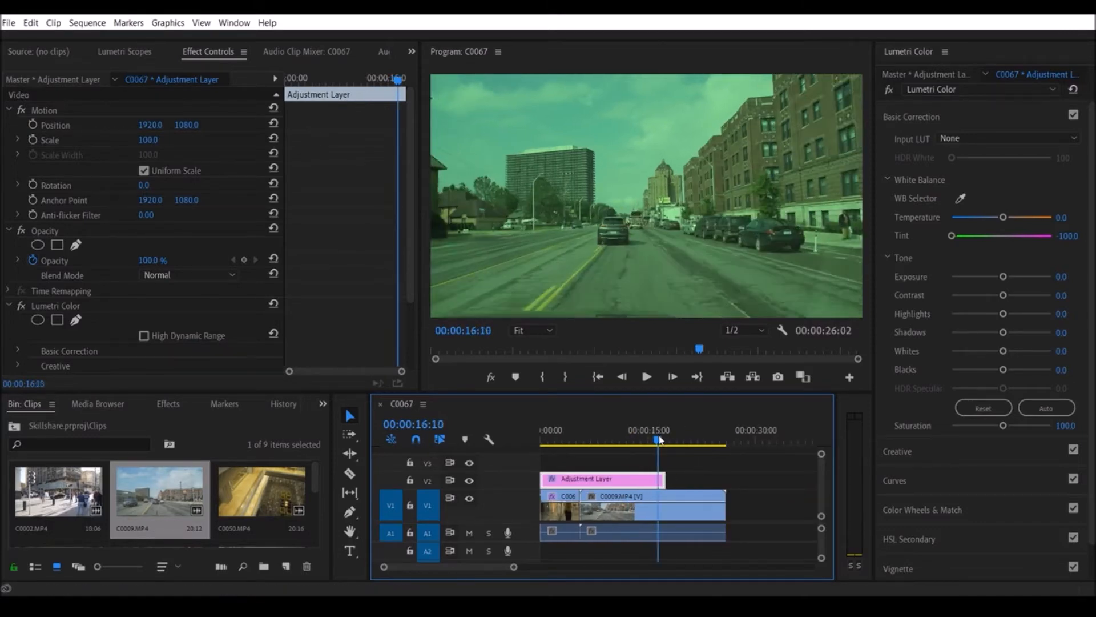
key("space")
left_click(664, 441)
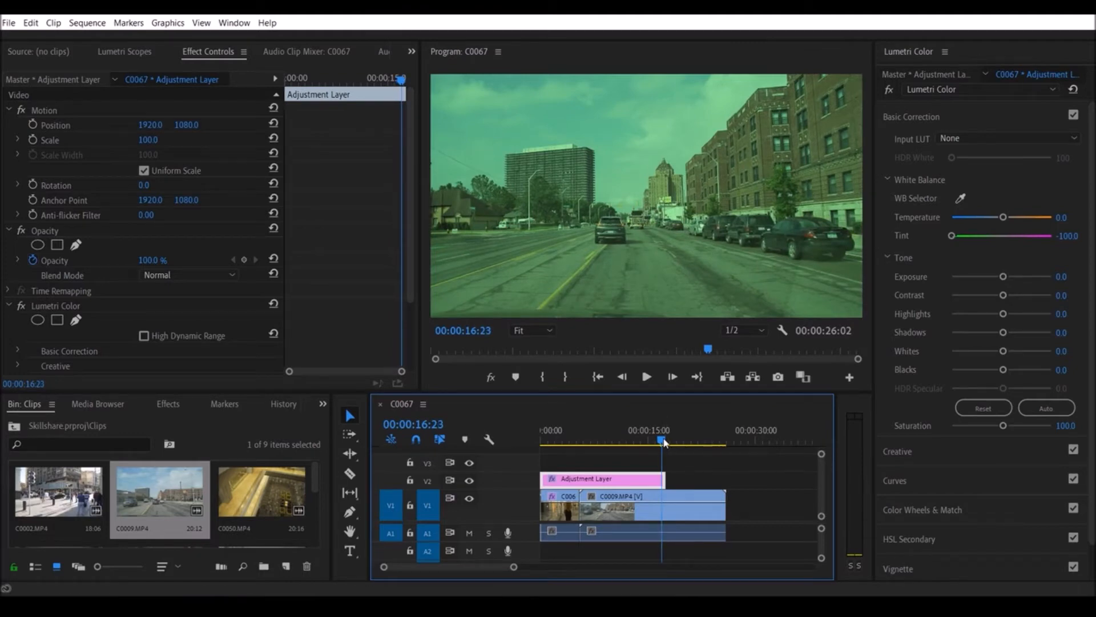
left_click_drag(664, 441, 600, 448)
Reset the adjustment layer's Lumetri Tint to 0 and delete the clip C0009.MP4 from track V1.
left_click(602, 479)
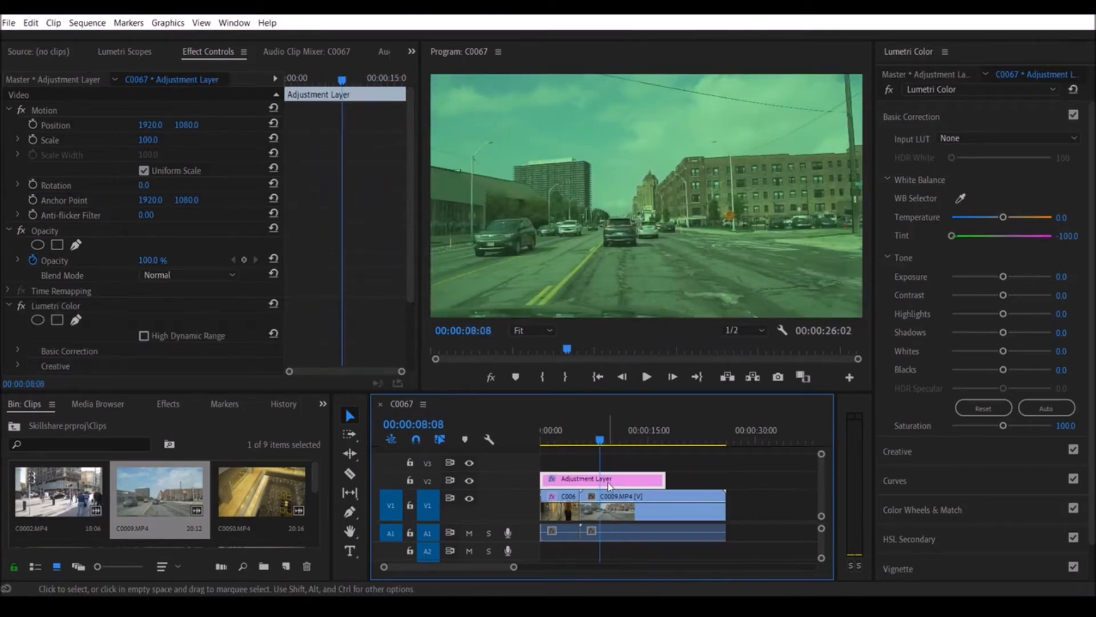
double_click(1001, 234)
left_click(648, 519)
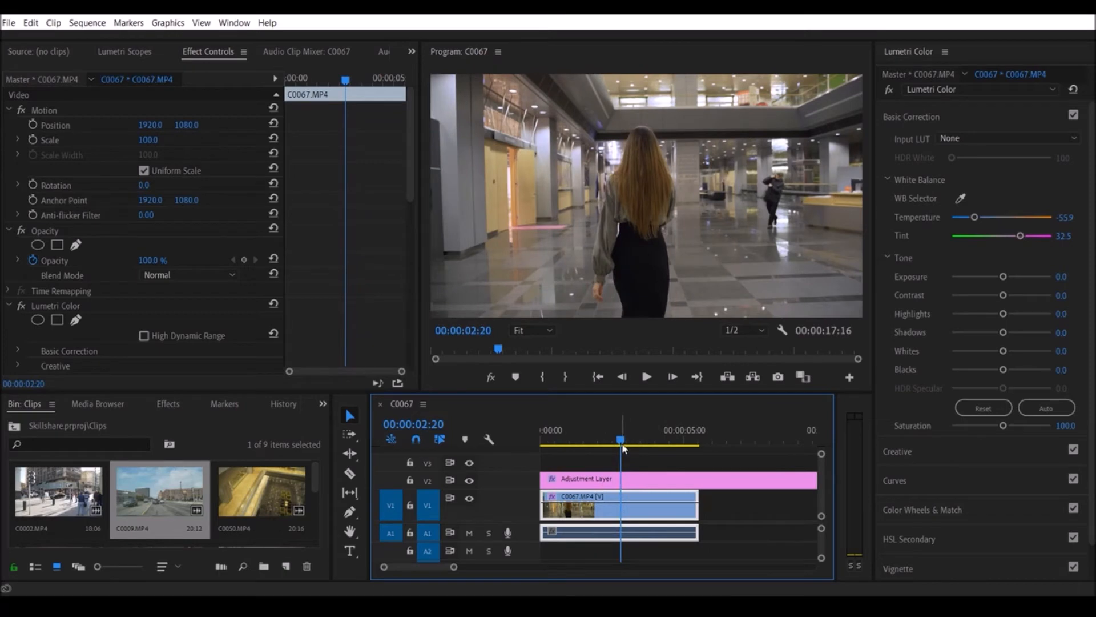
key("space")
key("space")
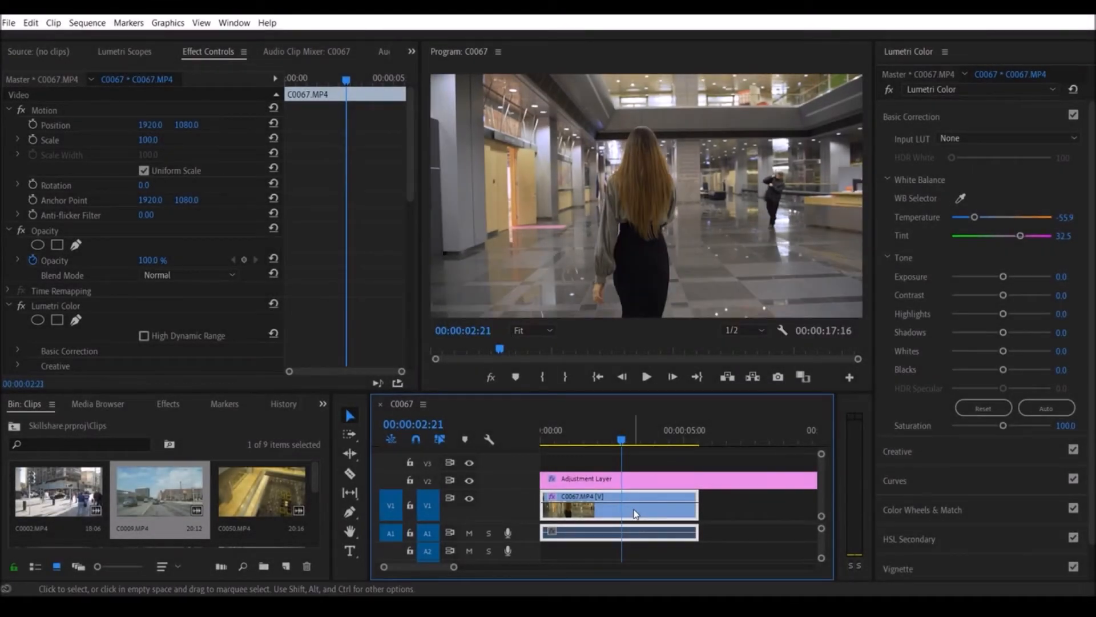
Load OVER2.CUBE from the LUTS folder as the Creative Look of the adjustment layer.
left_click(635, 478)
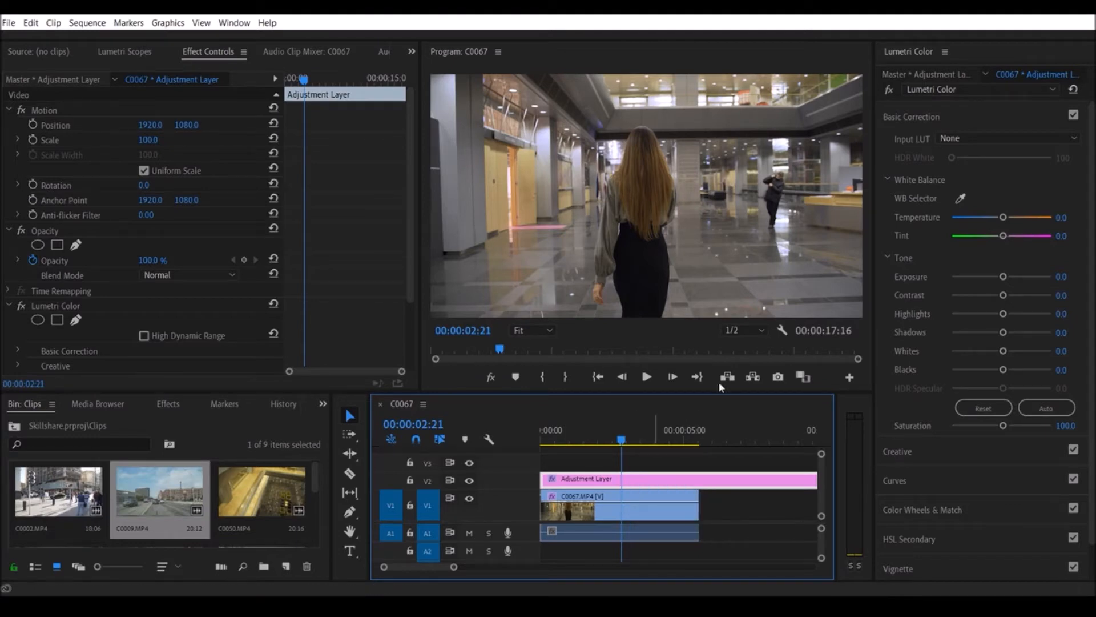
left_click(907, 451)
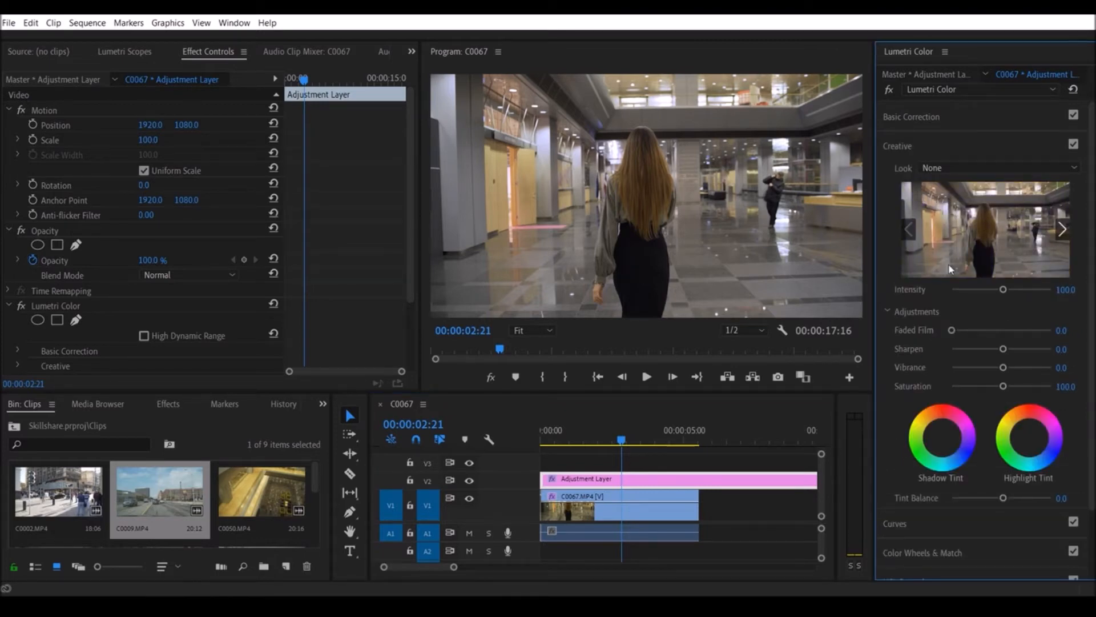
left_click(991, 166)
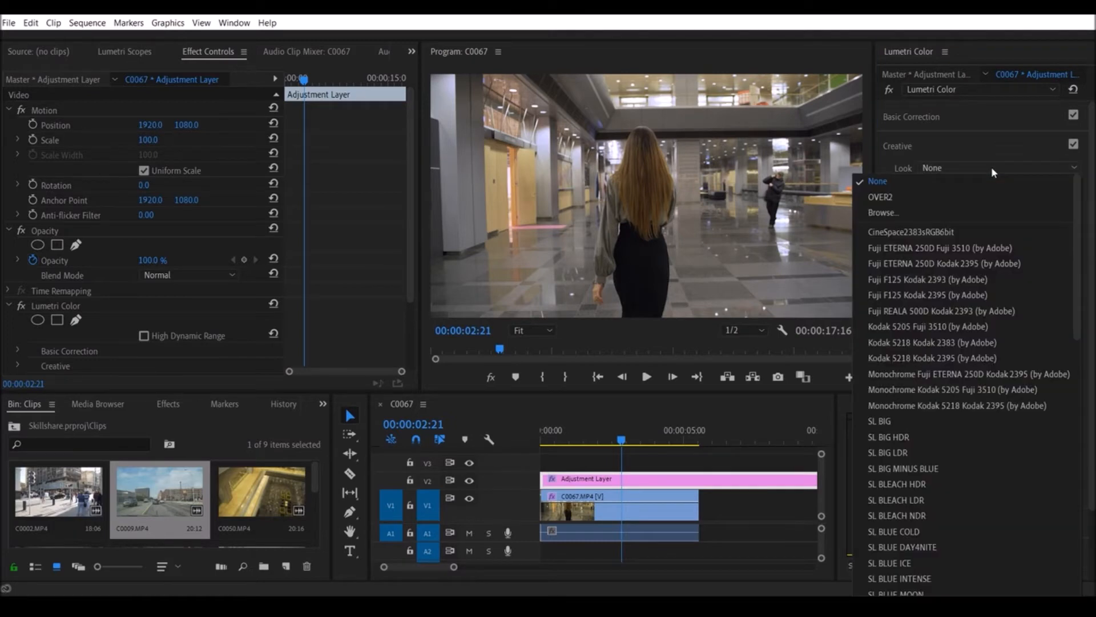
left_click(944, 209)
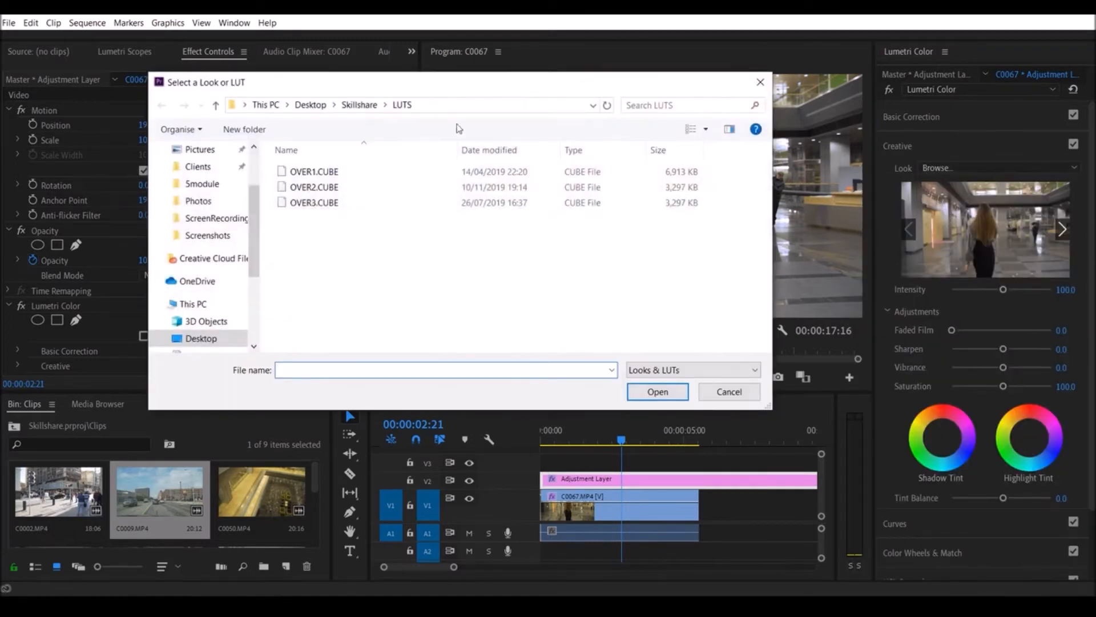
left_click_drag(455, 86, 549, 110)
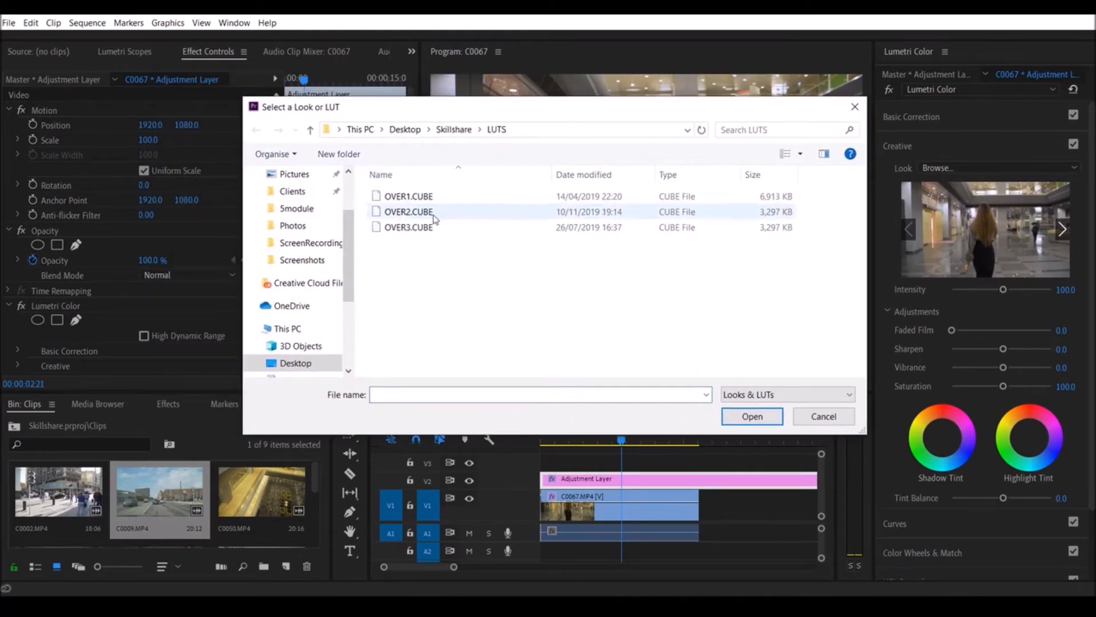
left_click(403, 216)
left_click(752, 416)
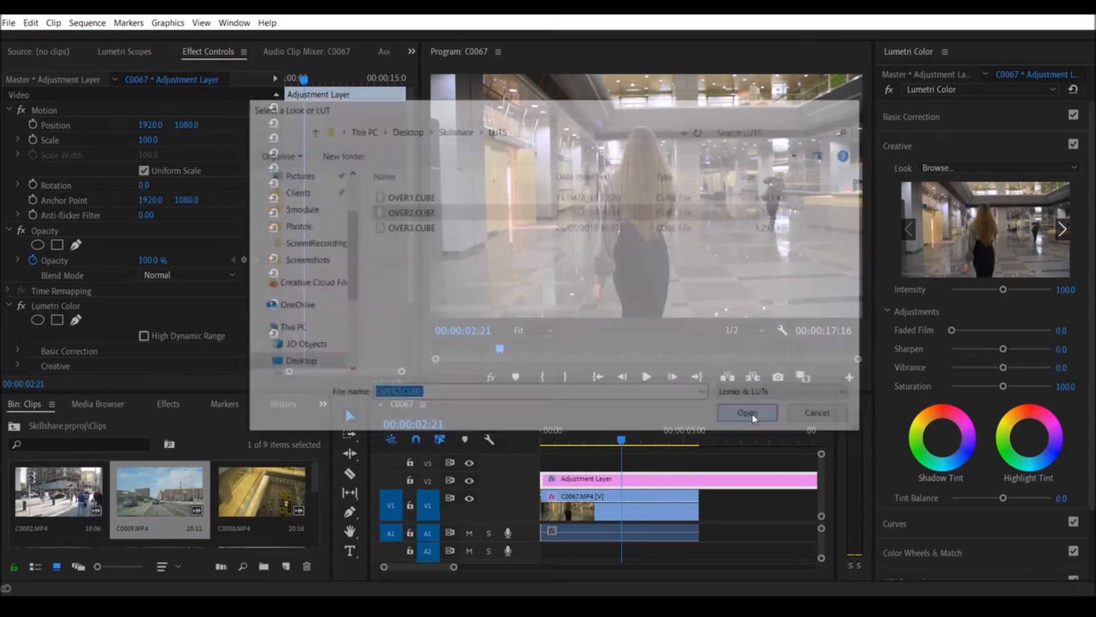
Play the graded C0067.MP4 shot in full screen to review the look.
left_click_drag(626, 437, 583, 446)
left_click(581, 442)
left_click(618, 262)
key("ctrl+grave")
key("space")
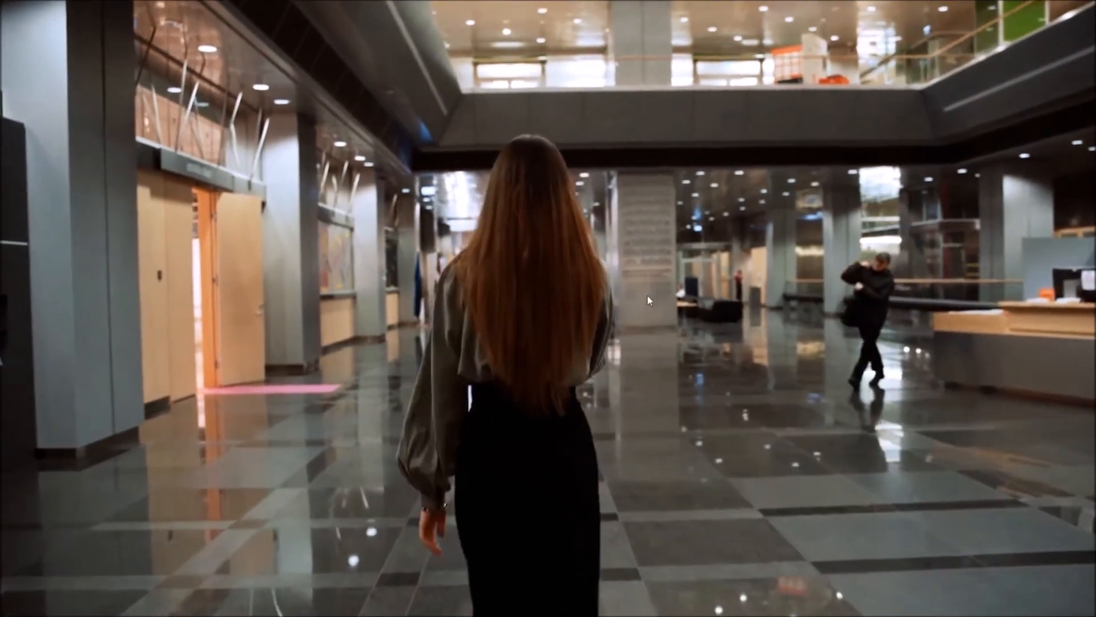
key("ctrl+grave")
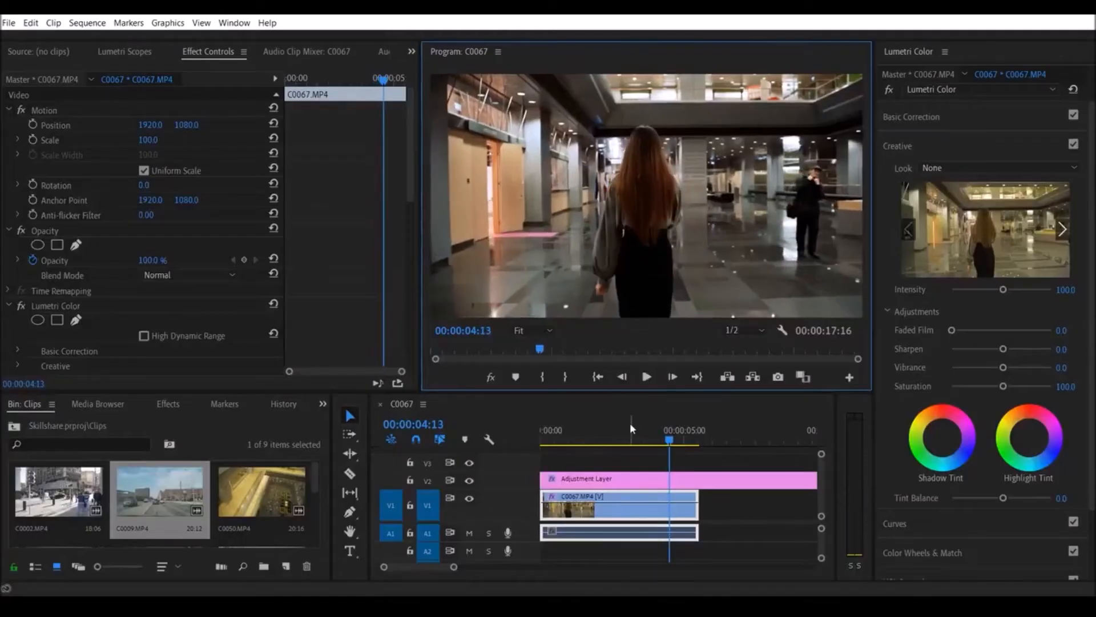
Enlarge the program monitor and compare the C0067.MP4 shot with effects muted and unmuted.
key("grave")
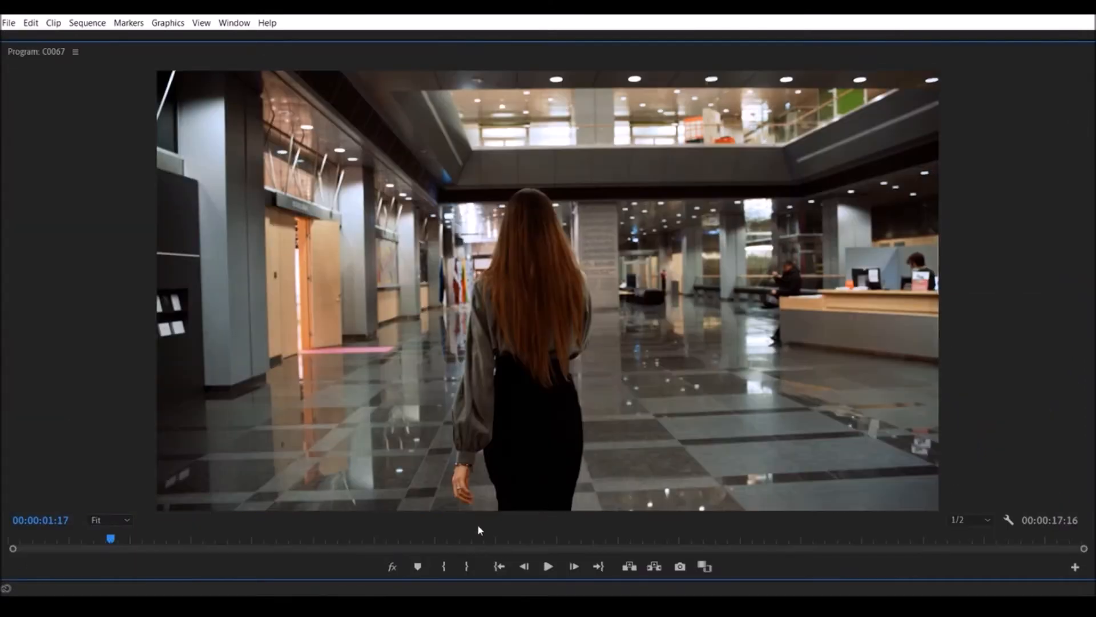
left_click(389, 569)
left_click(389, 570)
left_click(389, 570)
left_click(389, 569)
left_click(389, 569)
left_click(389, 569)
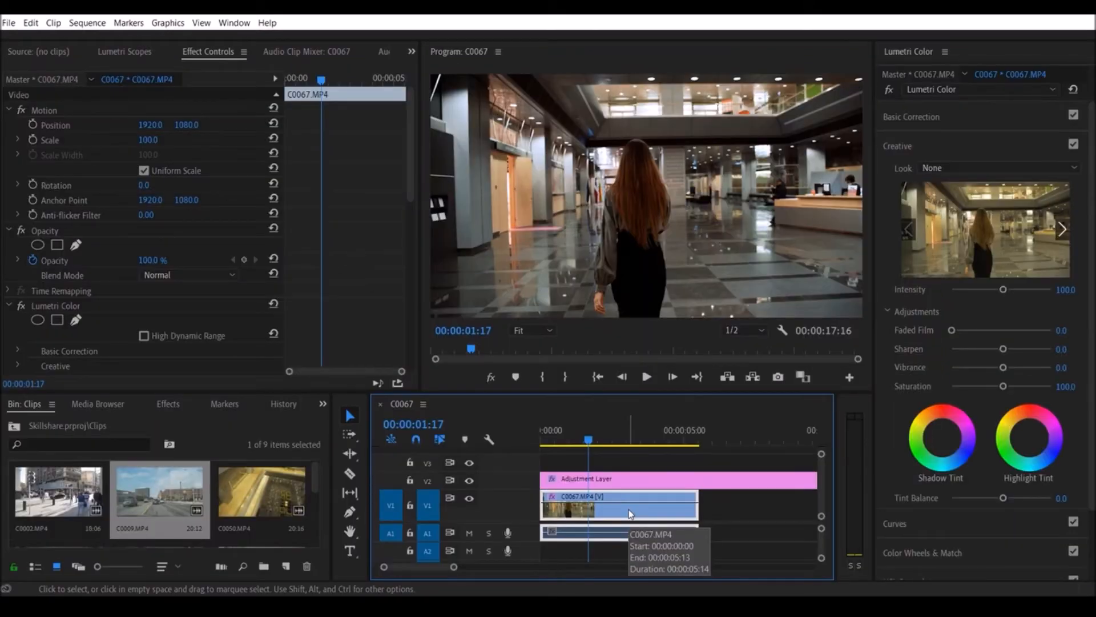
Add the clip C0002.MP4 to track V1 directly after C0067.MP4 and move the playhead to 00:00:11:19.
left_click(644, 478)
left_click(648, 521)
key("minus")
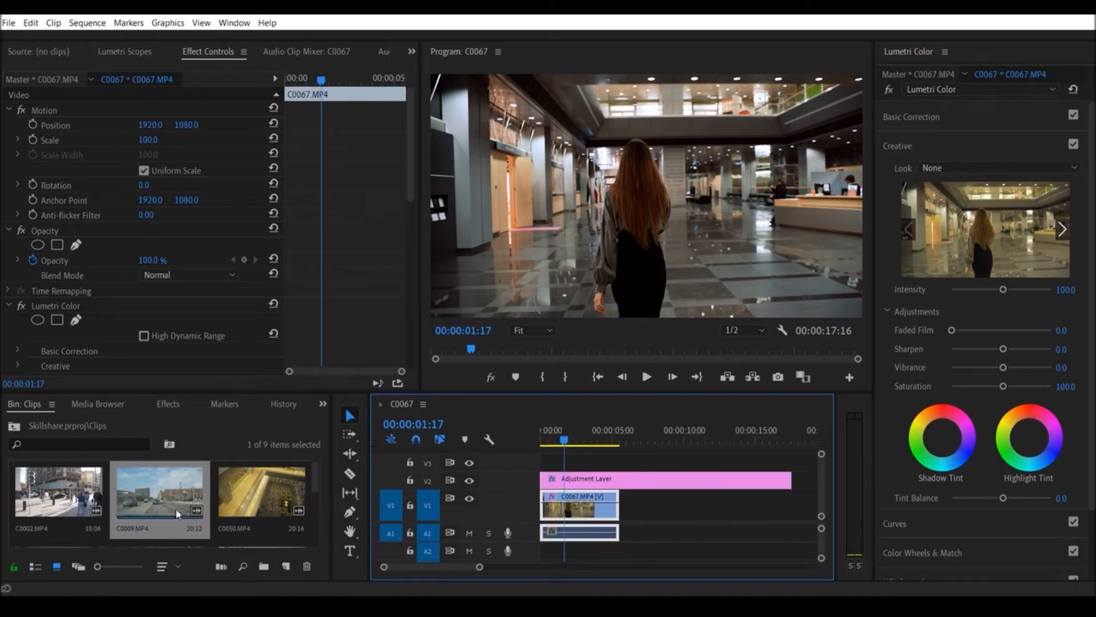
left_click(657, 481)
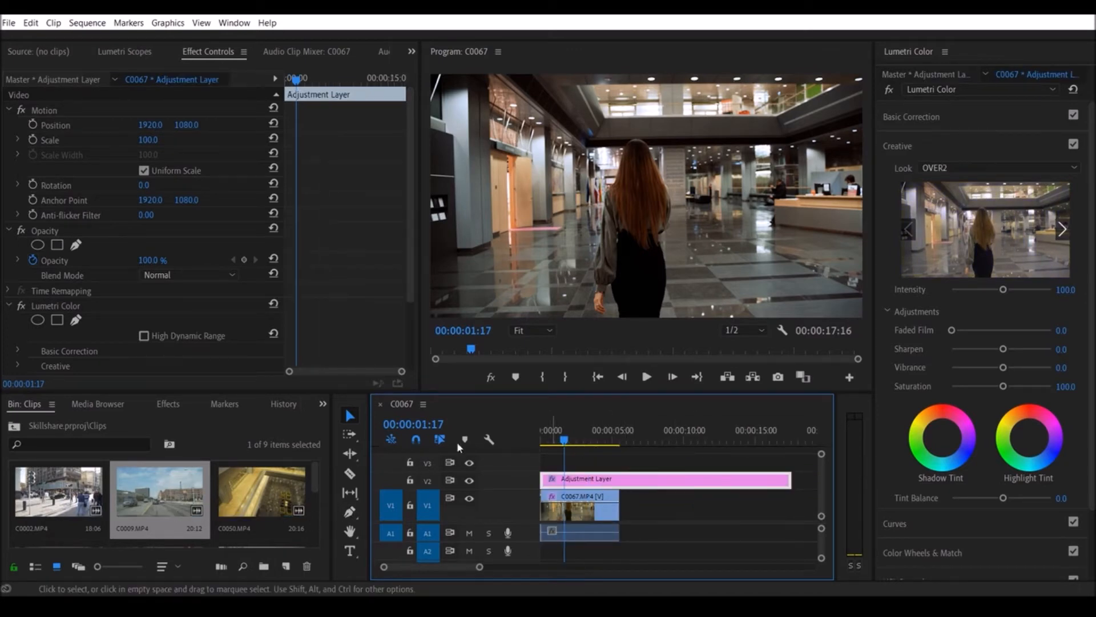
left_click_drag(77, 500, 624, 534)
left_click(710, 432)
key("minus")
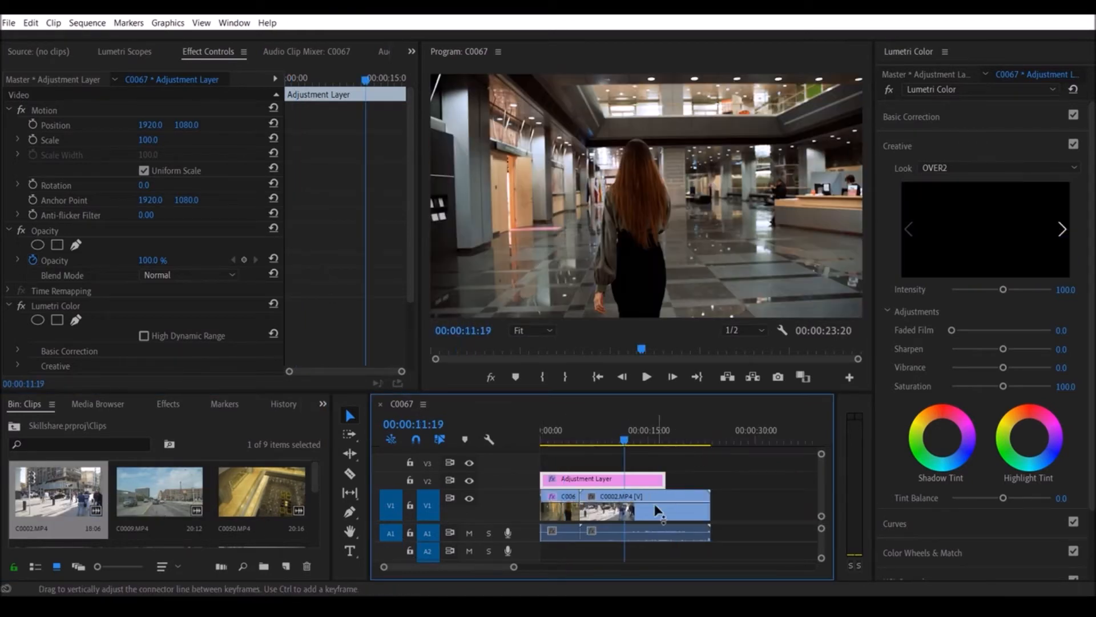
Compare the C0002.MP4 shot with and without the adjustment layer by hiding and showing track V2.
left_click(654, 505)
key("equal")
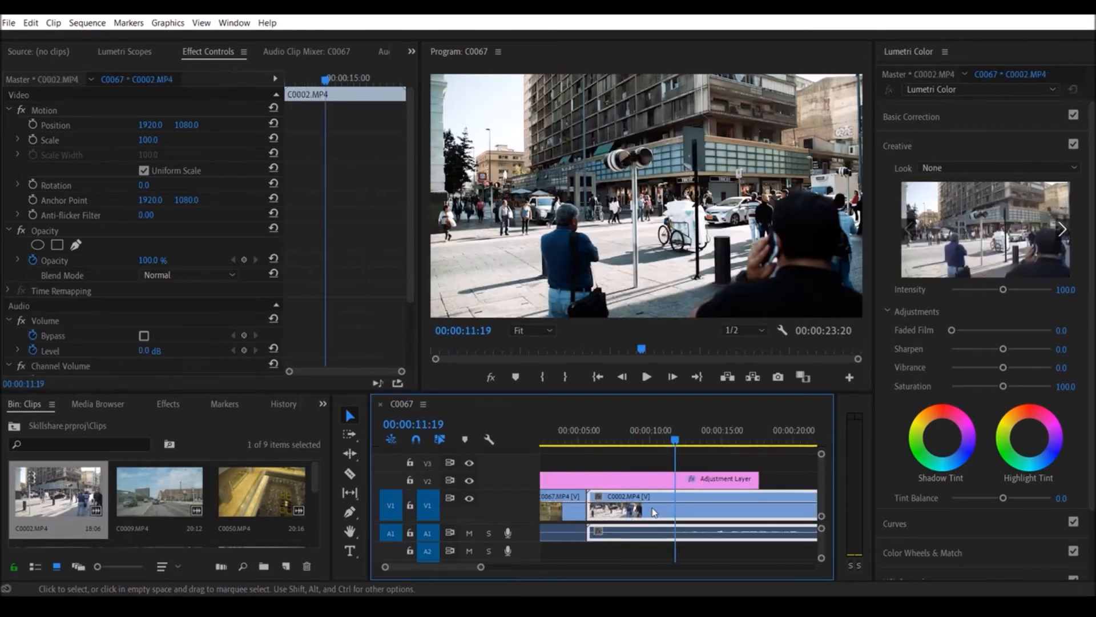
left_click(545, 481)
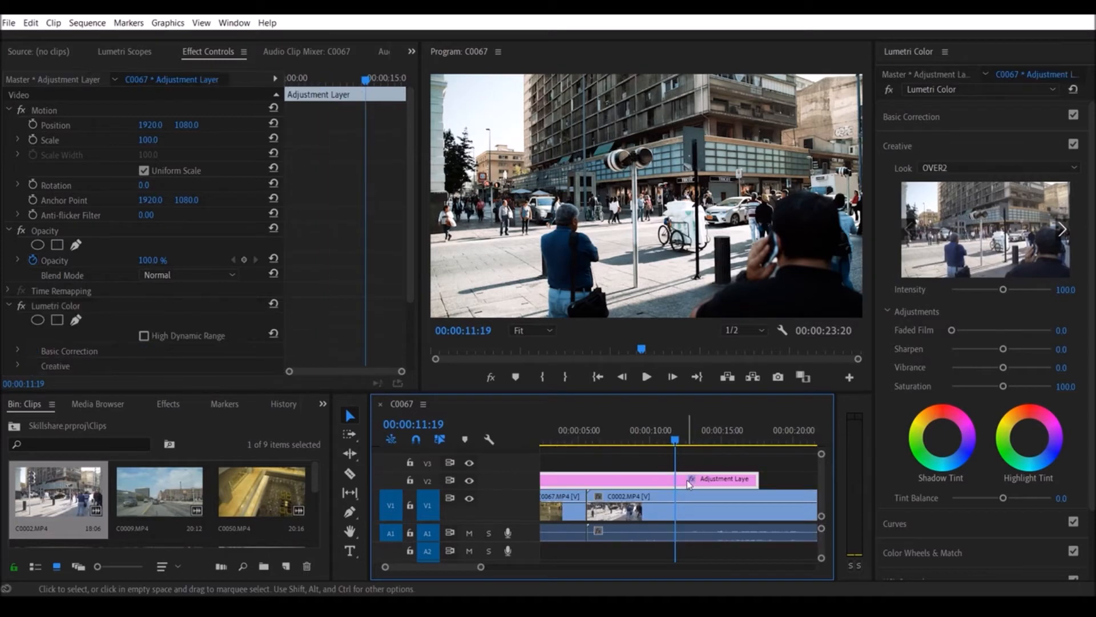
left_click(469, 481)
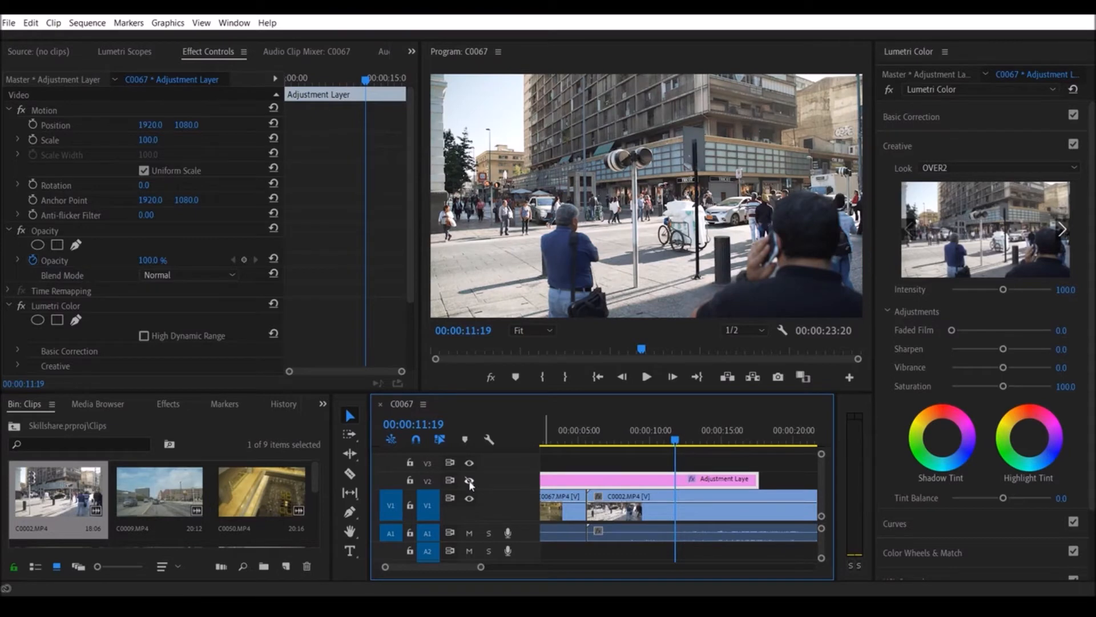
left_click(469, 480)
left_click(469, 480)
left_click(469, 480)
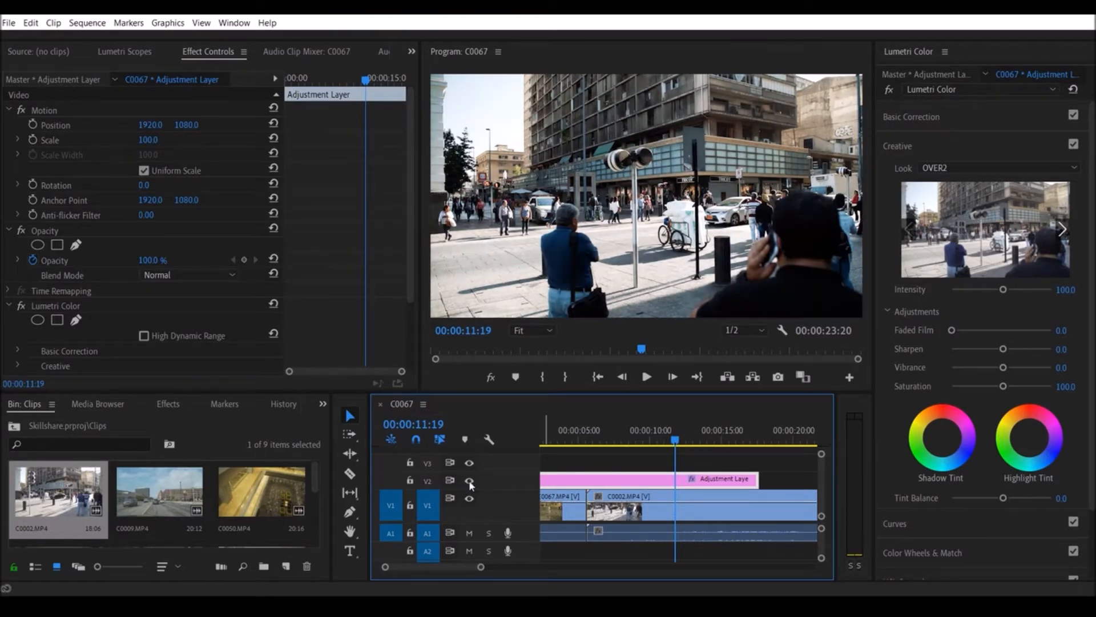
left_click(469, 481)
left_click(470, 481)
Delete the clip C0002.MP4 from track V1.
left_click(697, 509)
left_click(699, 479)
key("minus")
left_click(645, 509)
key("equal")
key("minus")
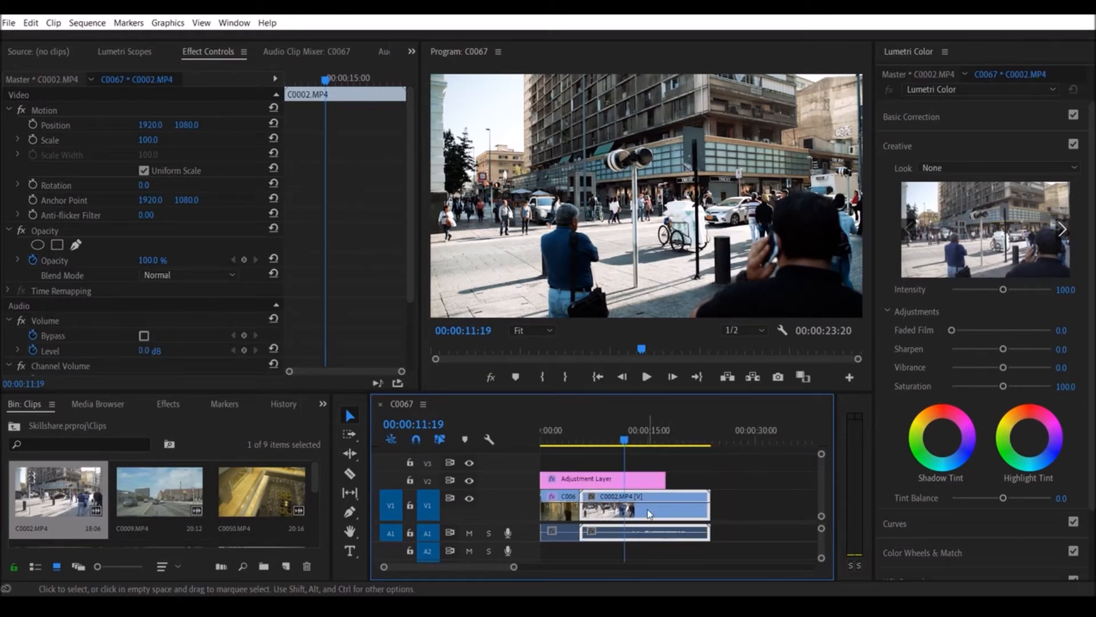
key("Delete")
Examine the graded C0067.MP4 shot and the adjustment layer above it around the two-second mark.
left_click(557, 440)
key("equal")
key("equal")
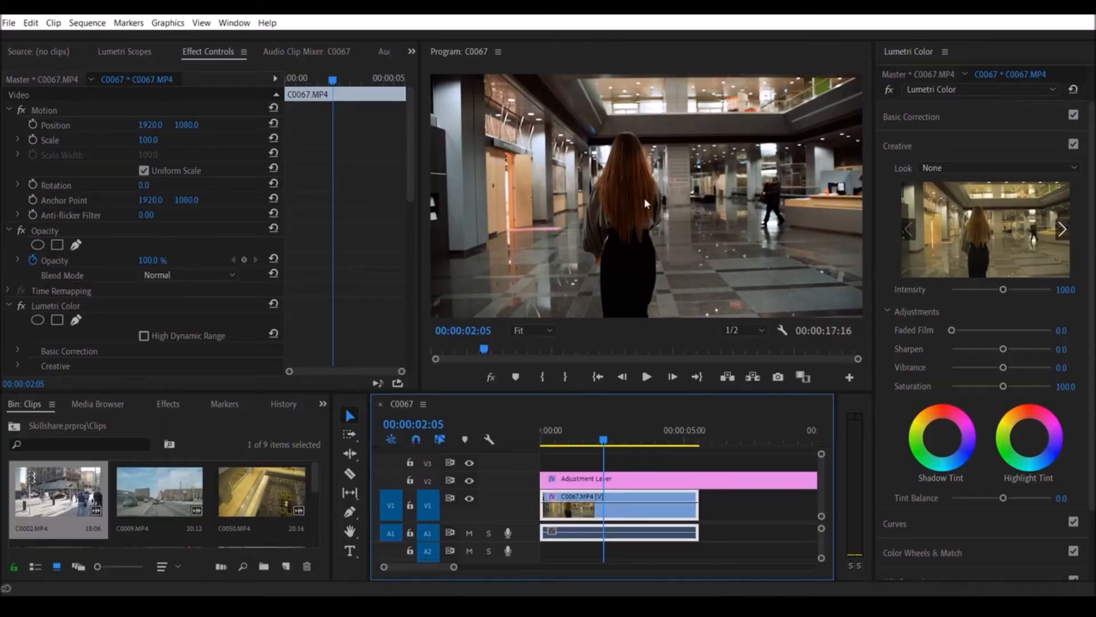
left_click(638, 247)
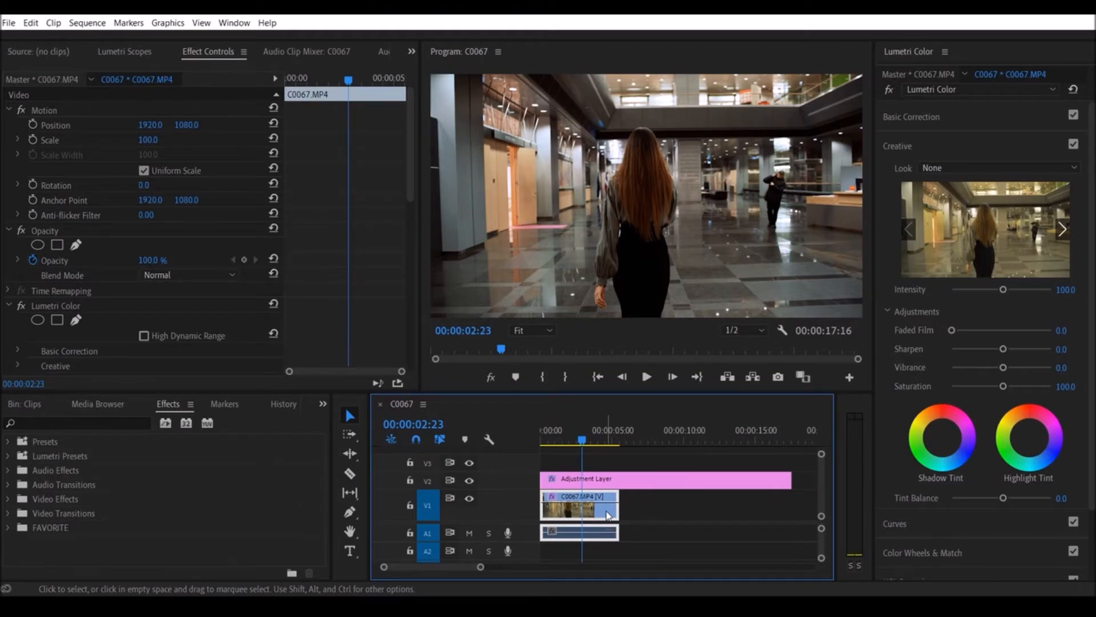
left_click(608, 481)
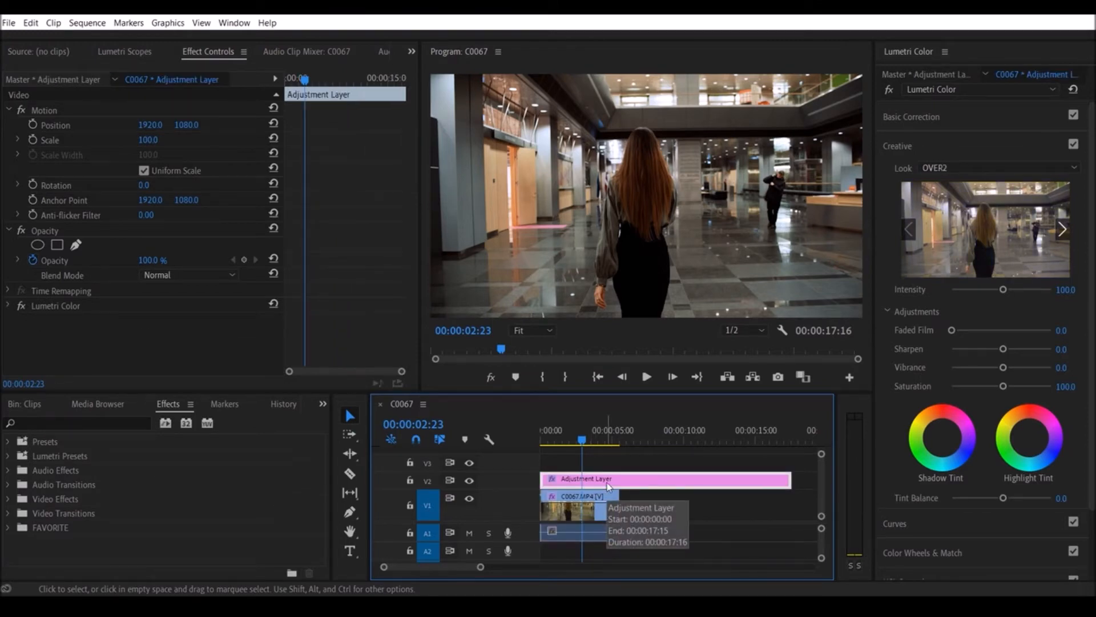
left_click(673, 505)
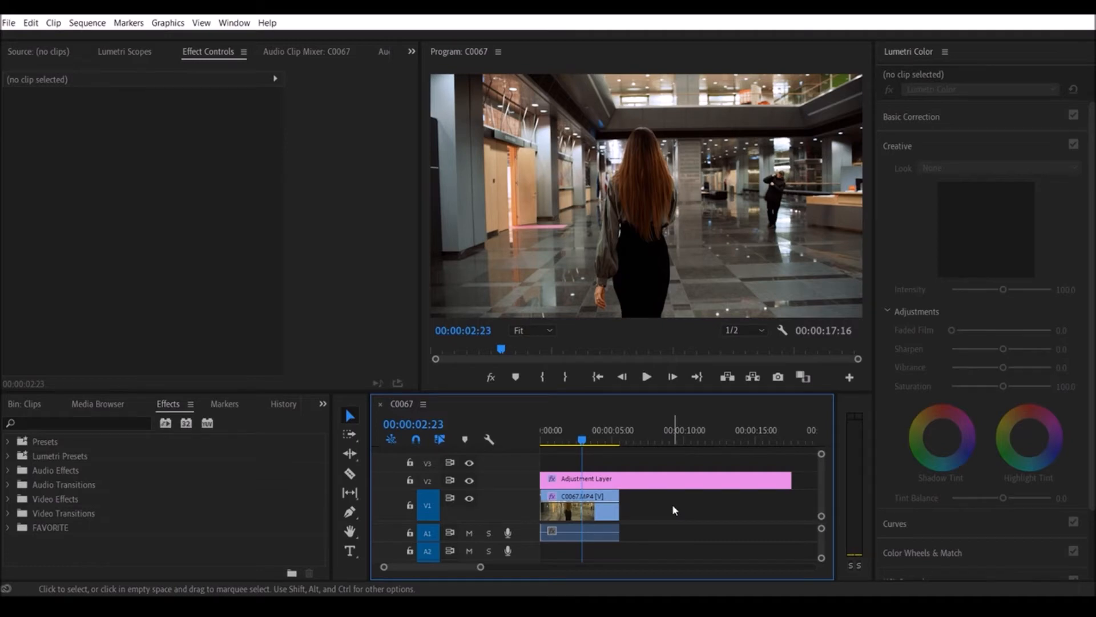
Set the sequence frame size to 1920 horizontal by 816 vertical in the sequence settings.
left_click(599, 482)
left_click(84, 24)
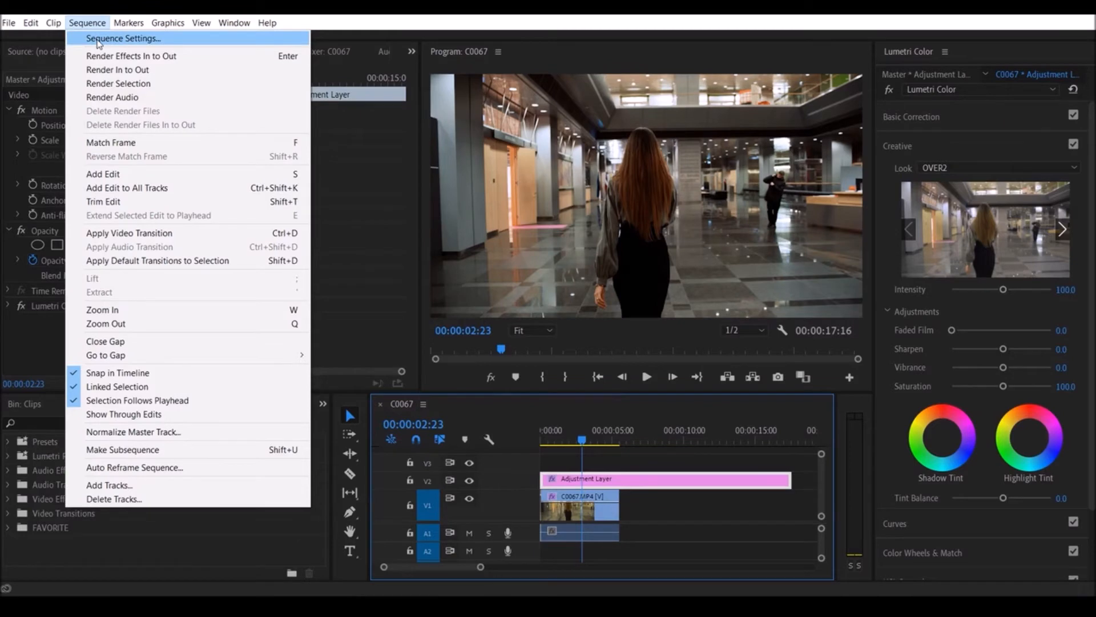
left_click(98, 40)
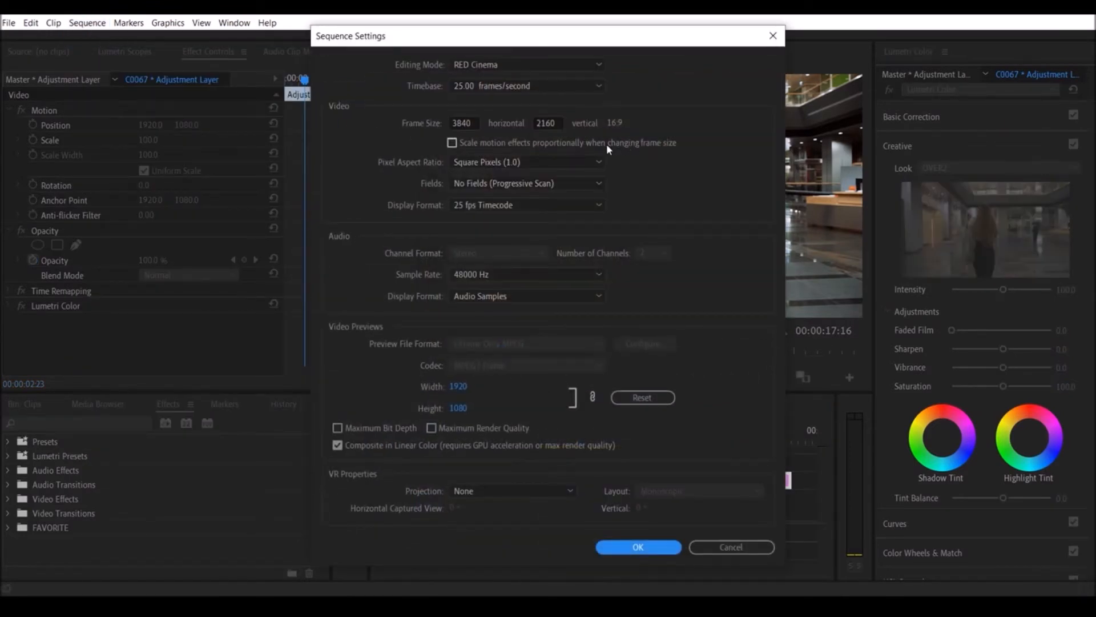
double_click(477, 123)
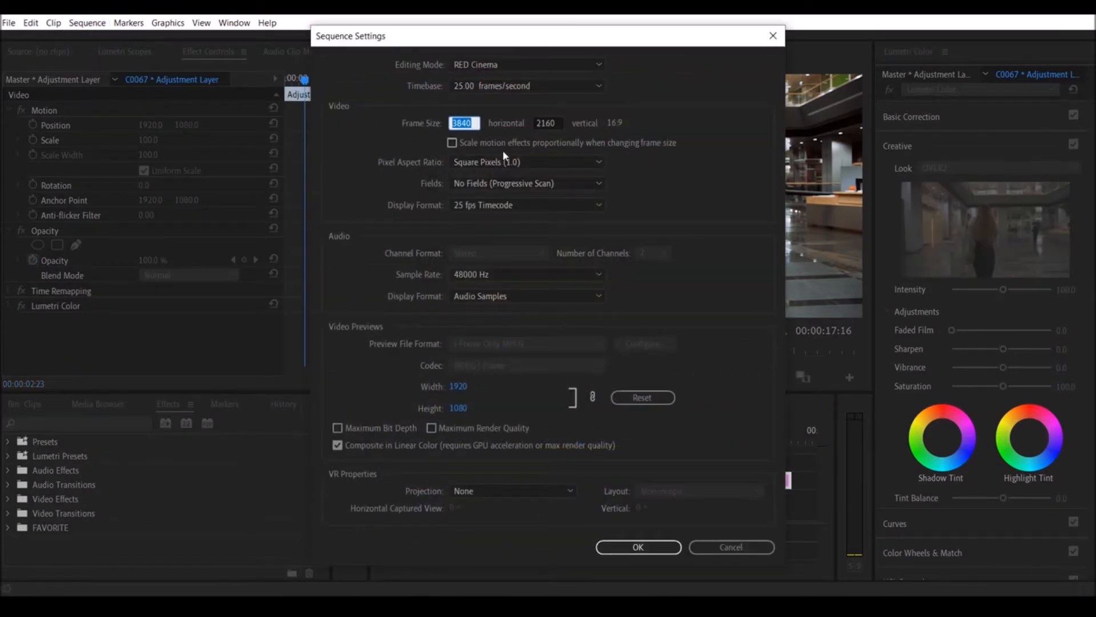
type("1920")
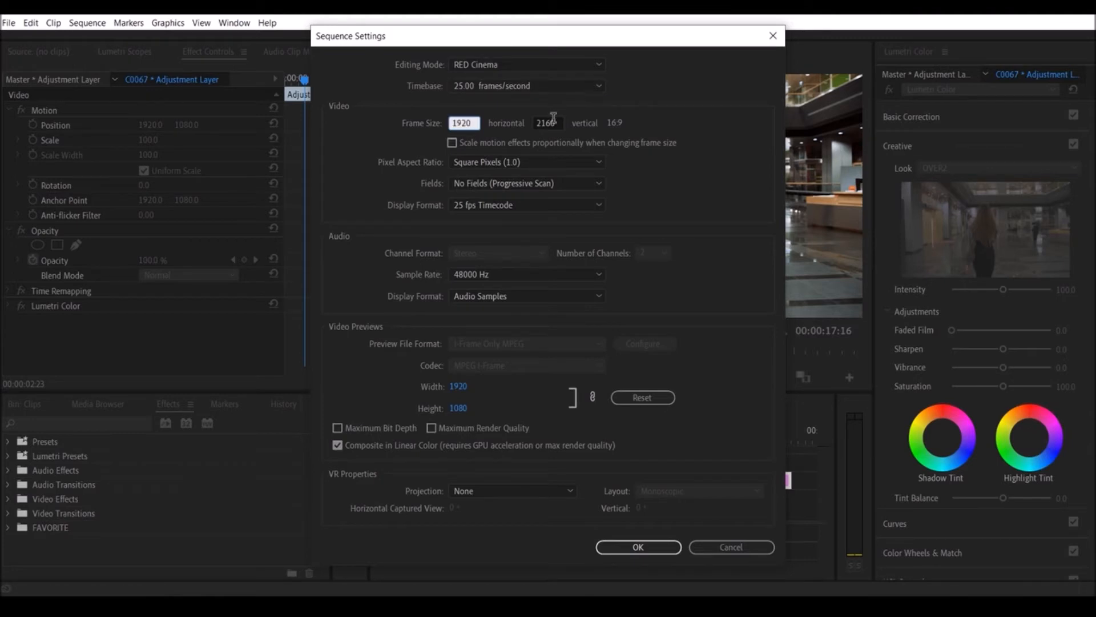
key("Tab")
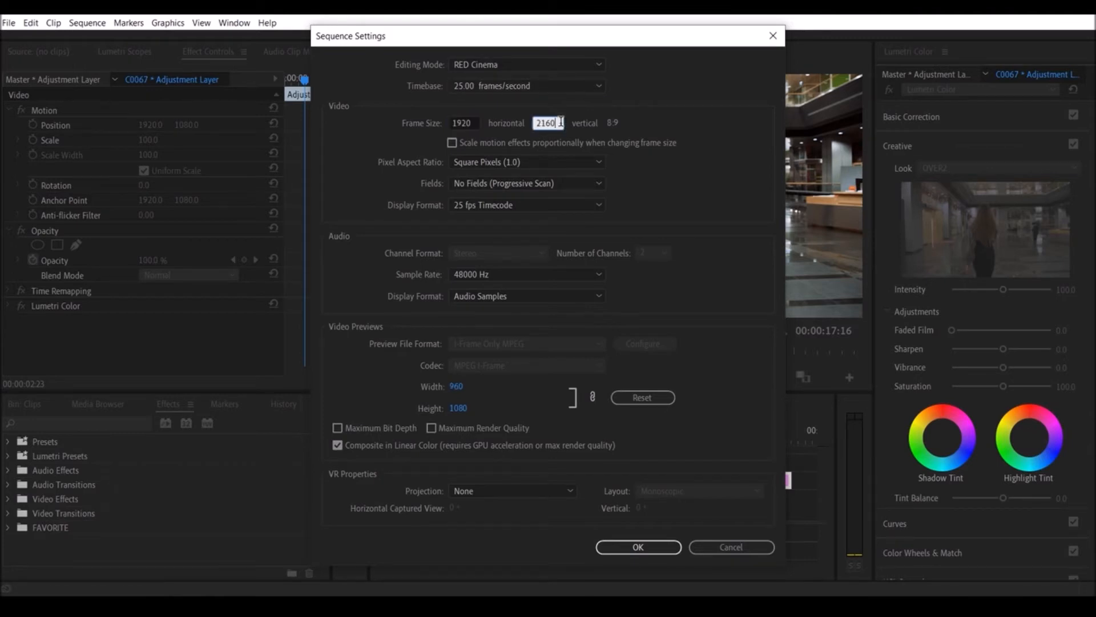
type("816")
left_click(688, 181)
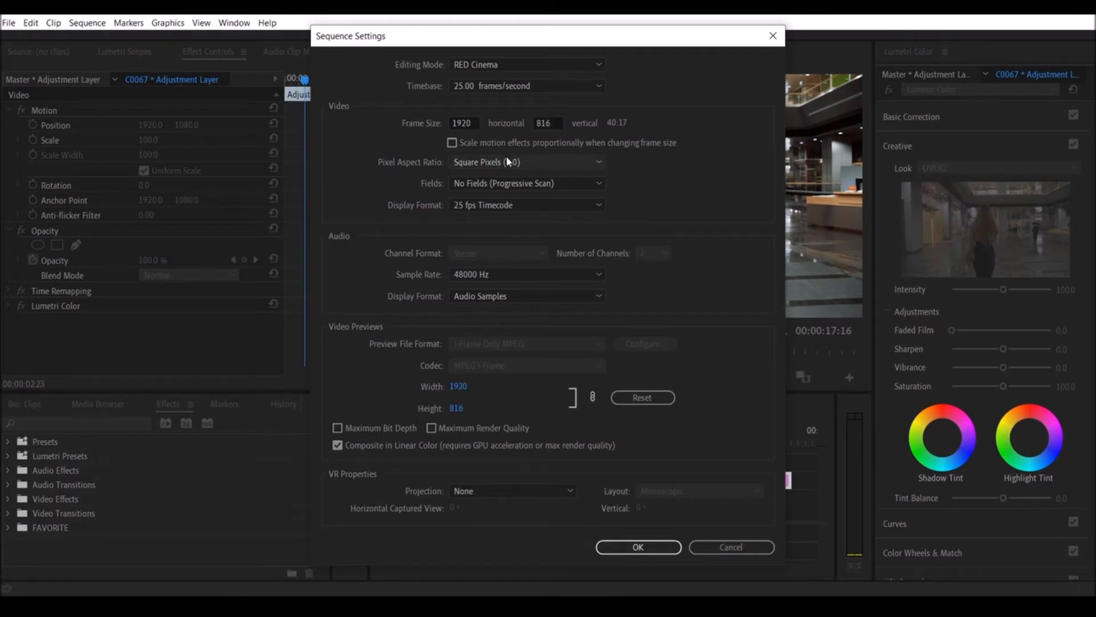
Set the sequence frame size to 3840 by 1632 and apply the sequence settings.
left_click(474, 121)
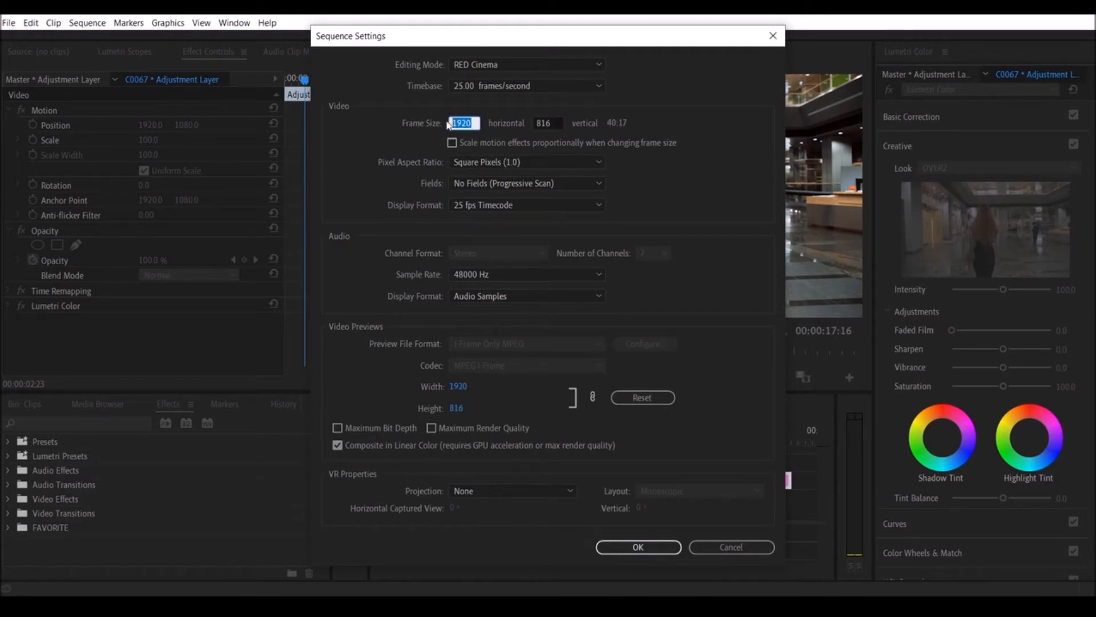
type("3840")
left_click(548, 122)
type("1632")
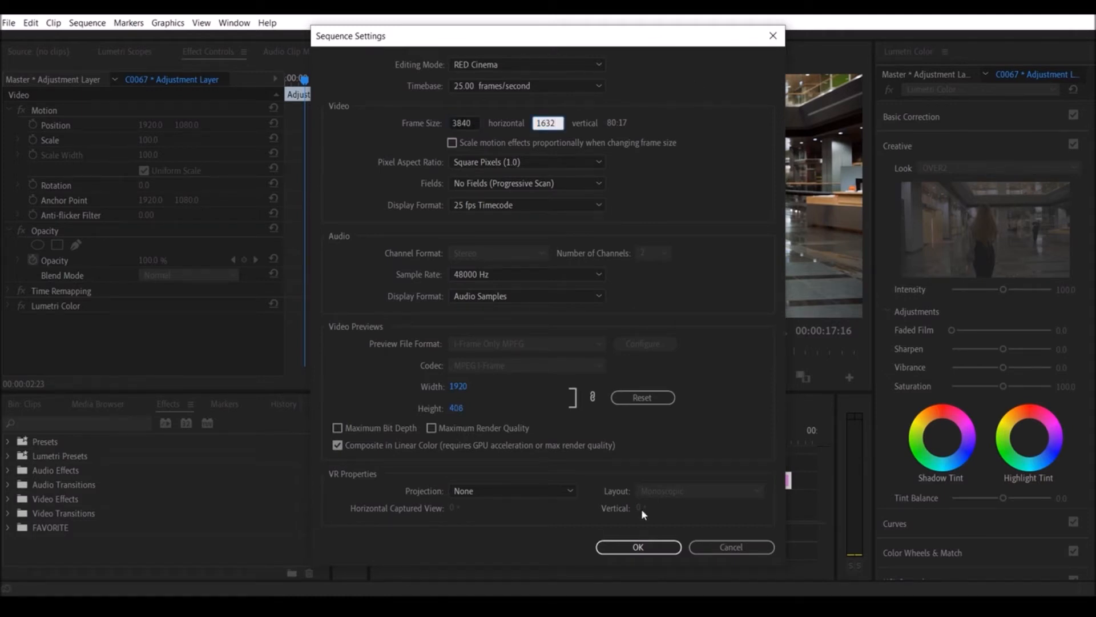
left_click(652, 542)
left_click(619, 320)
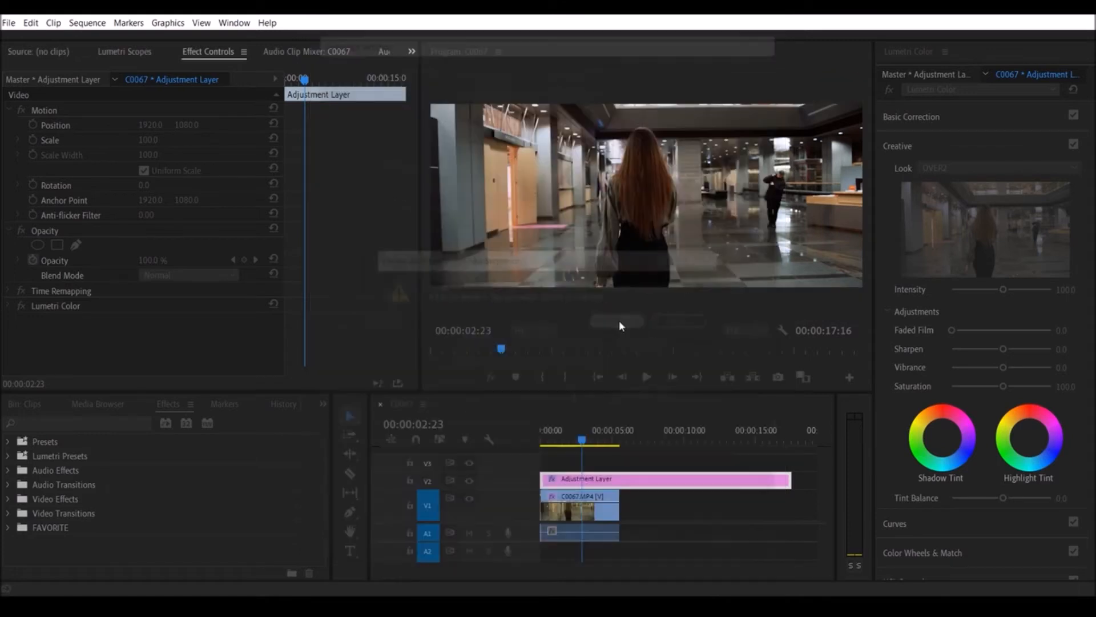
Play back the C0067.MP4 shot in the widescreen frame and examine how its lower edge is cut.
left_click(647, 242)
key("j")
key("l")
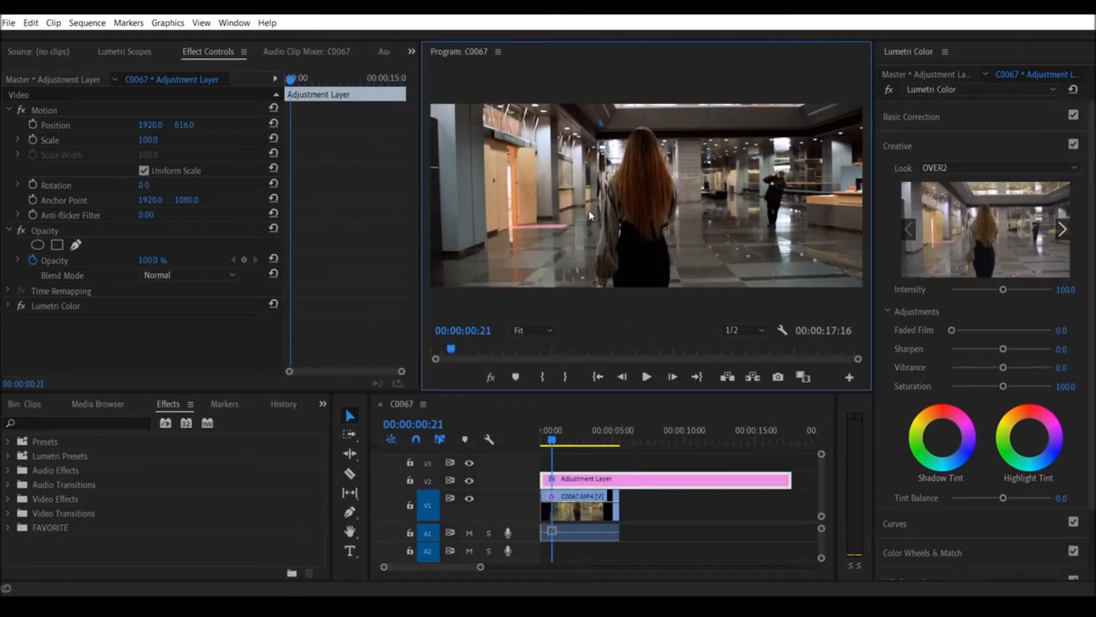
key("ctrl+grave")
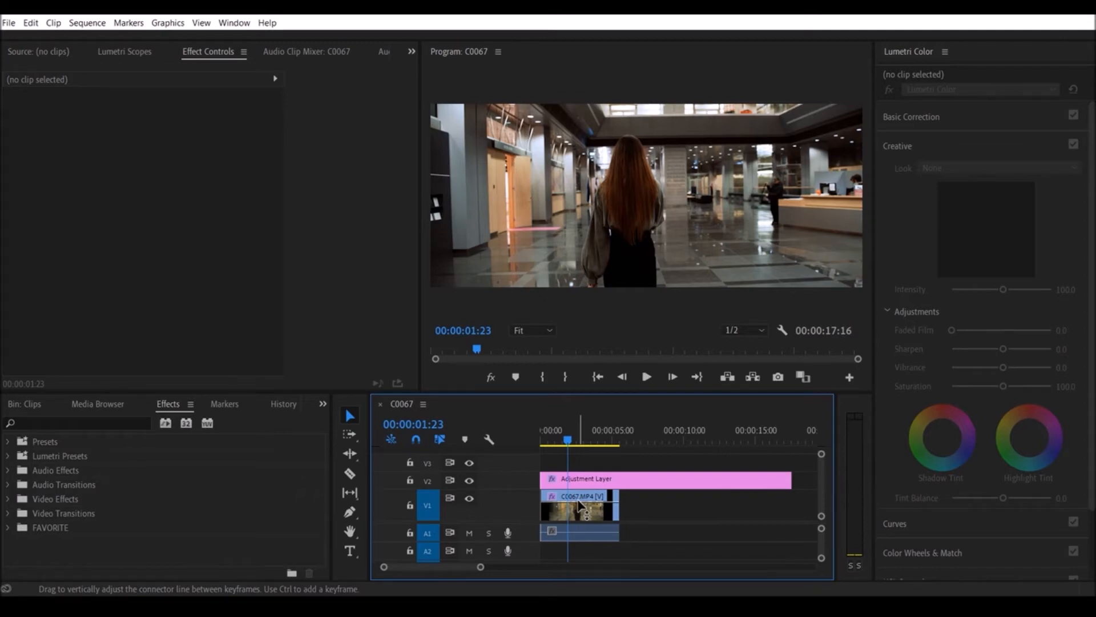
left_click(578, 504)
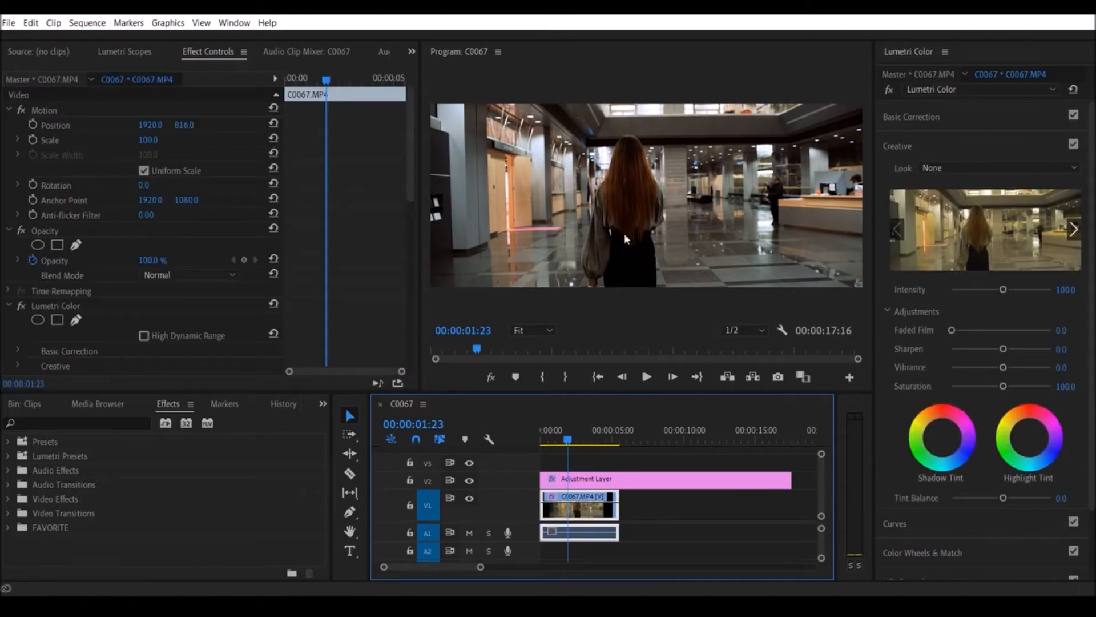
left_click_drag(632, 288, 628, 322)
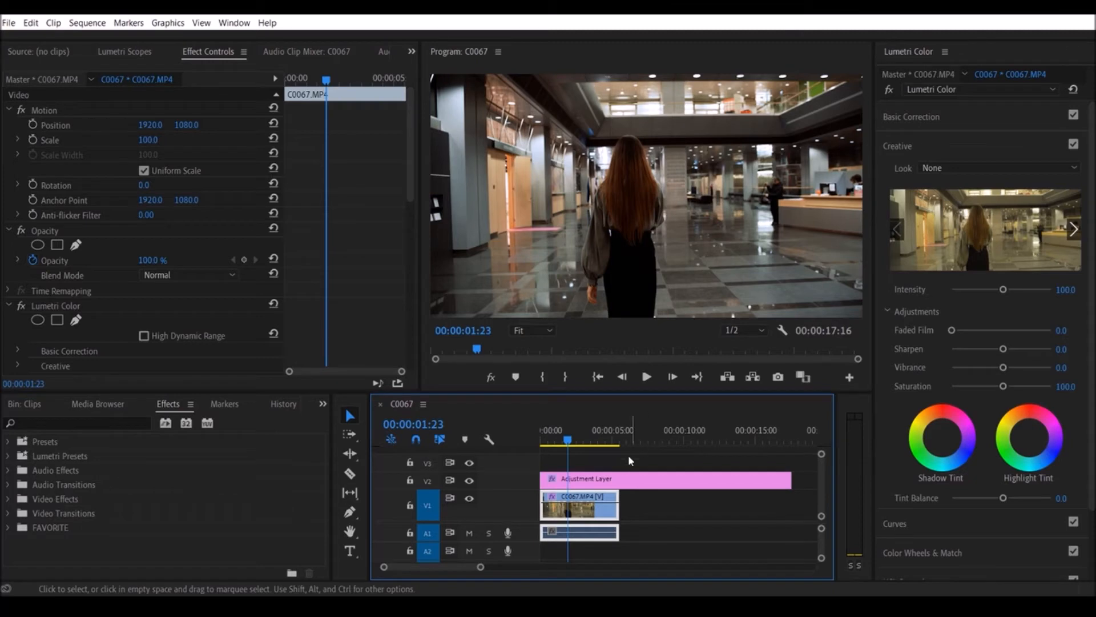
Find the Crop video effect and apply it to the adjustment layer on track V2.
left_click(587, 484)
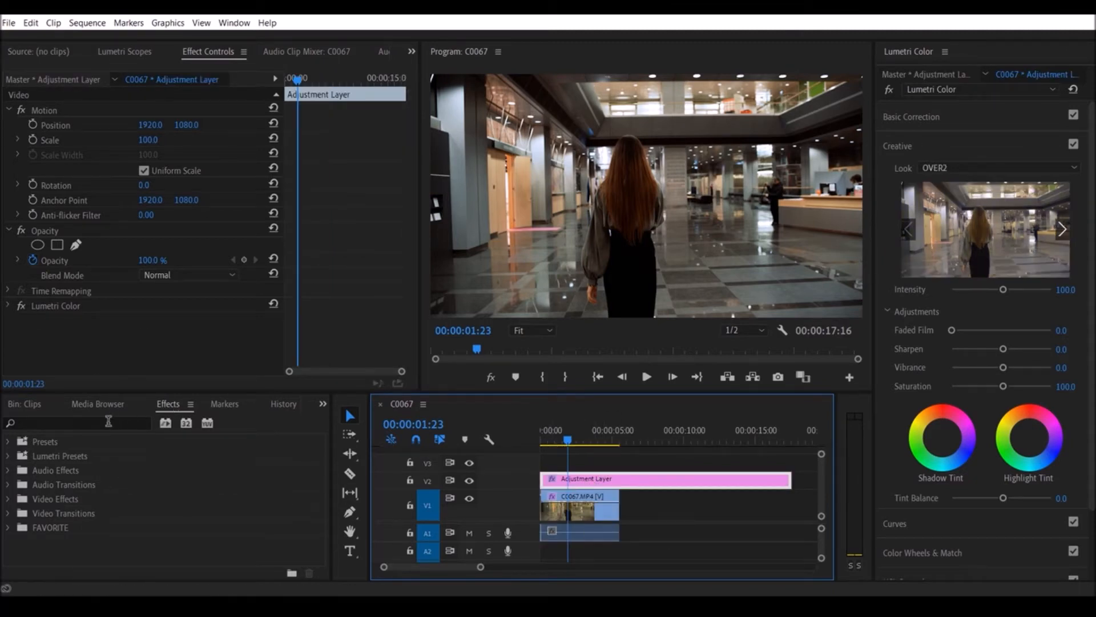
left_click(109, 421)
type("crop")
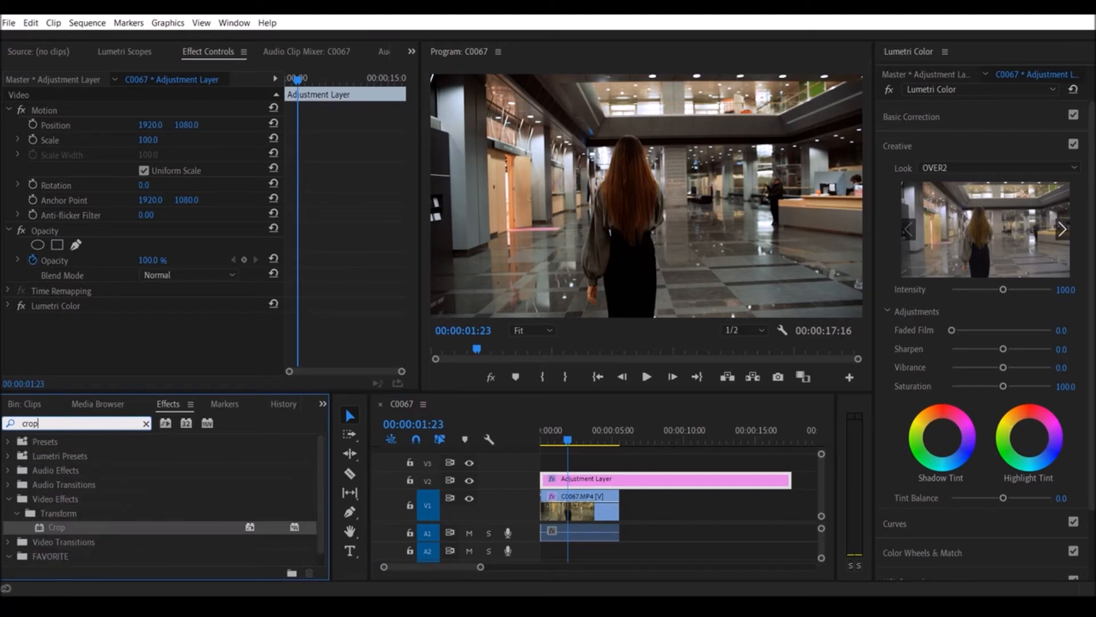
left_click_drag(63, 528, 604, 485)
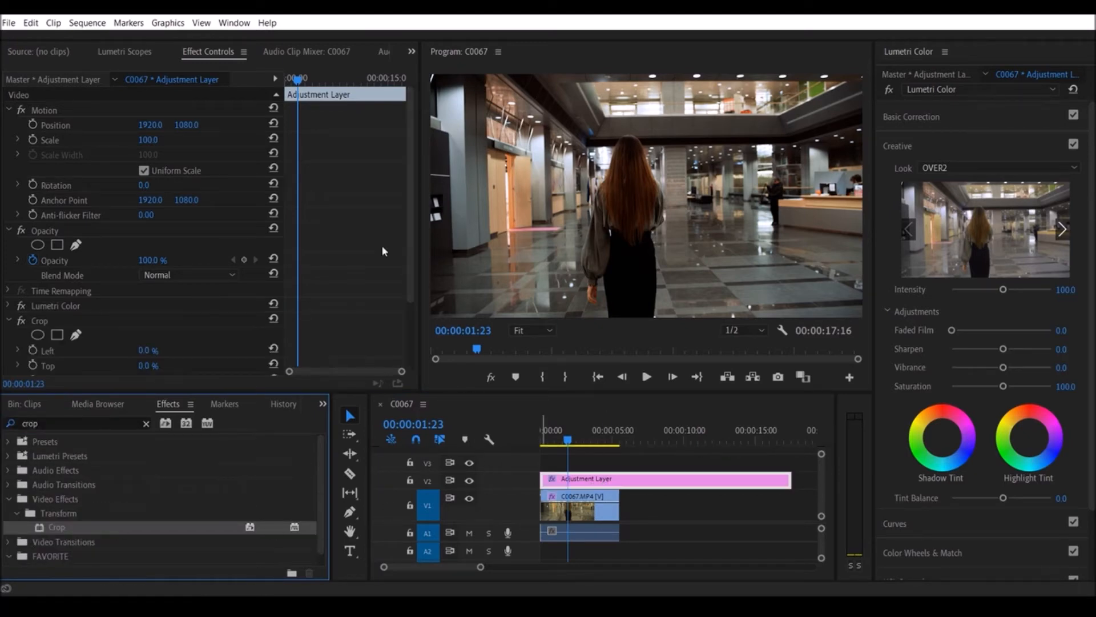
Set the adjustment layer's Crop effect to 12% at the top and 12% at the bottom.
scroll(371, 235, "down", 2)
scroll(217, 124, "down", 2)
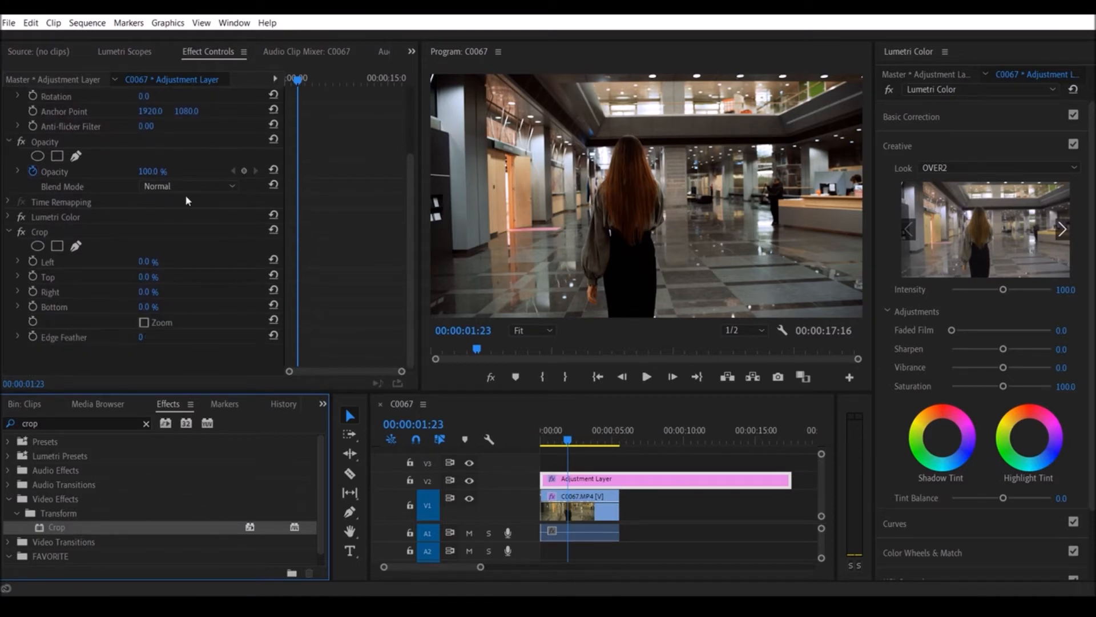
left_click(46, 231)
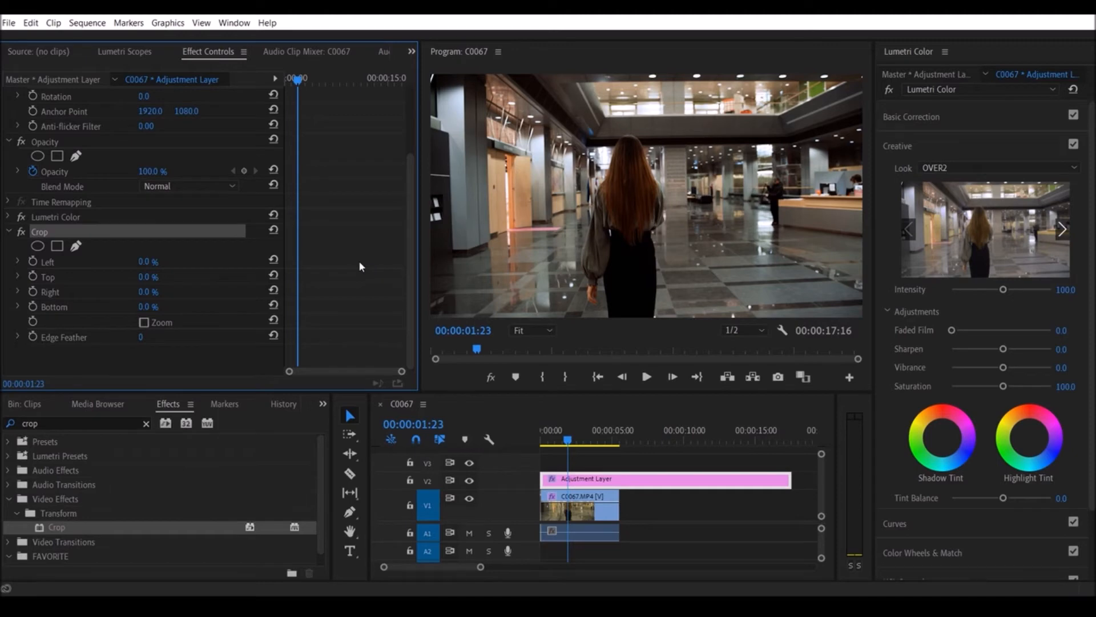
left_click(145, 277)
type("12")
left_click(52, 277)
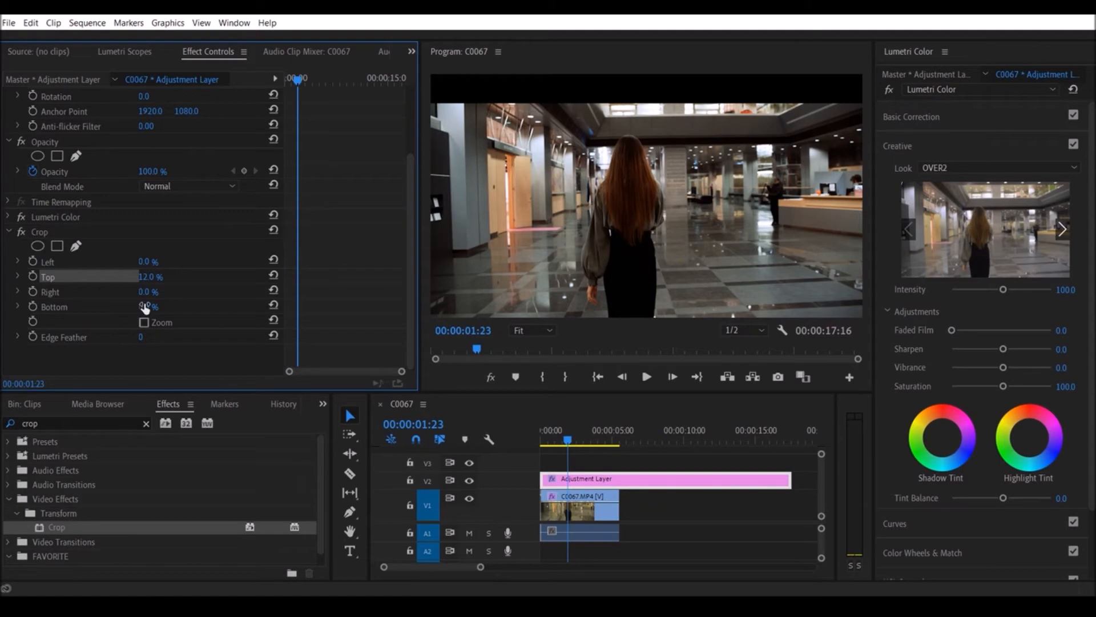
left_click(145, 307)
type("12")
left_click(97, 308)
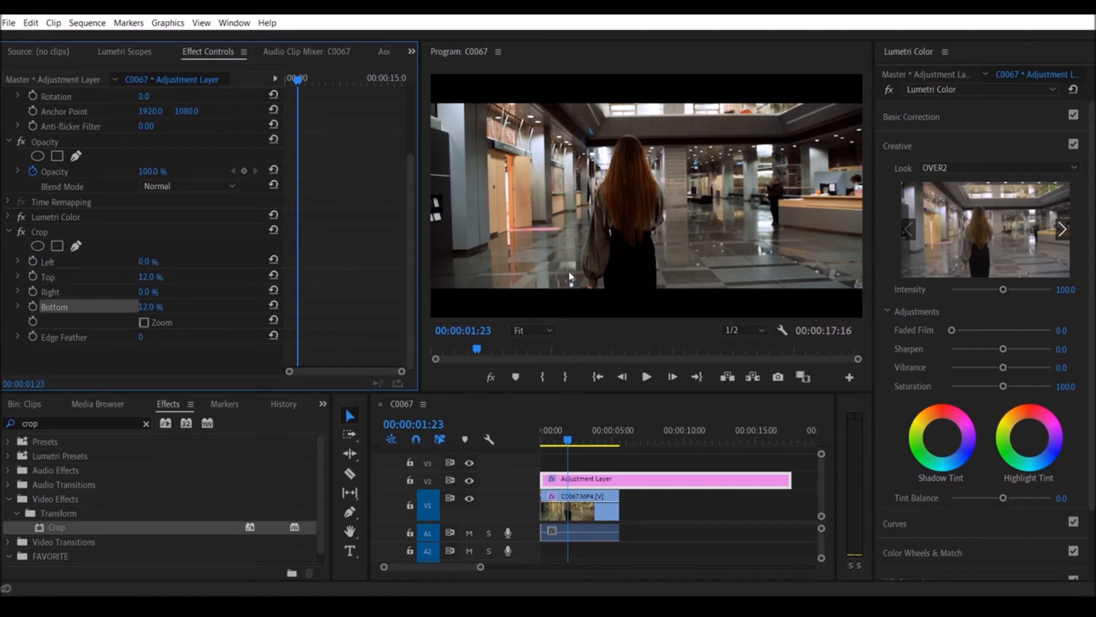
Play the letterboxed shot in full screen and return to the editing workspace.
key("ctrl+shift+f")
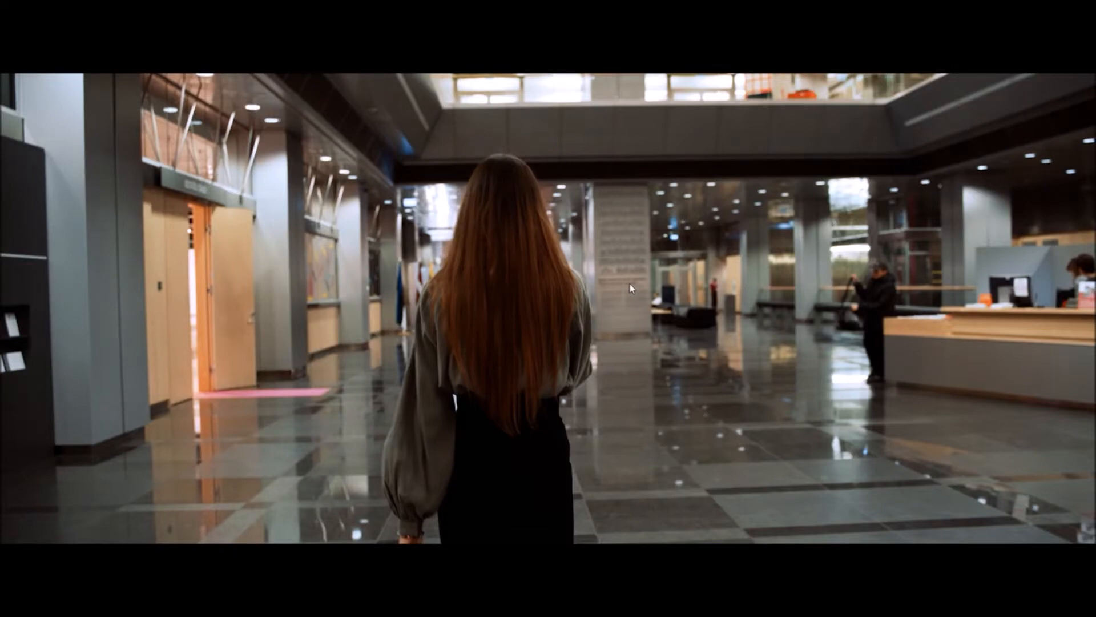
key("space")
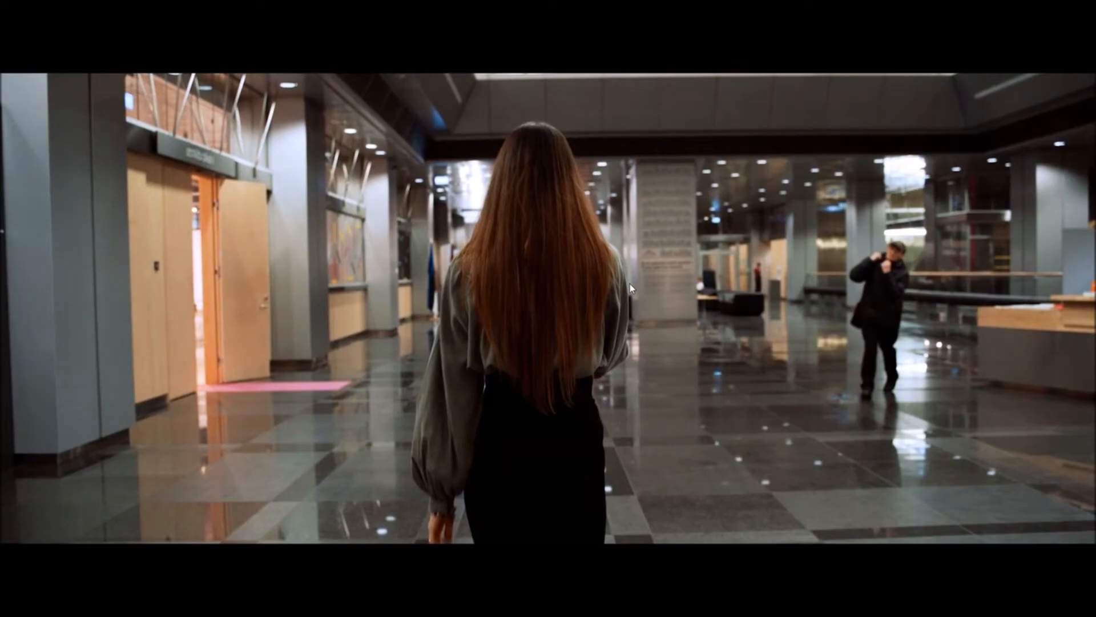
key("Escape")
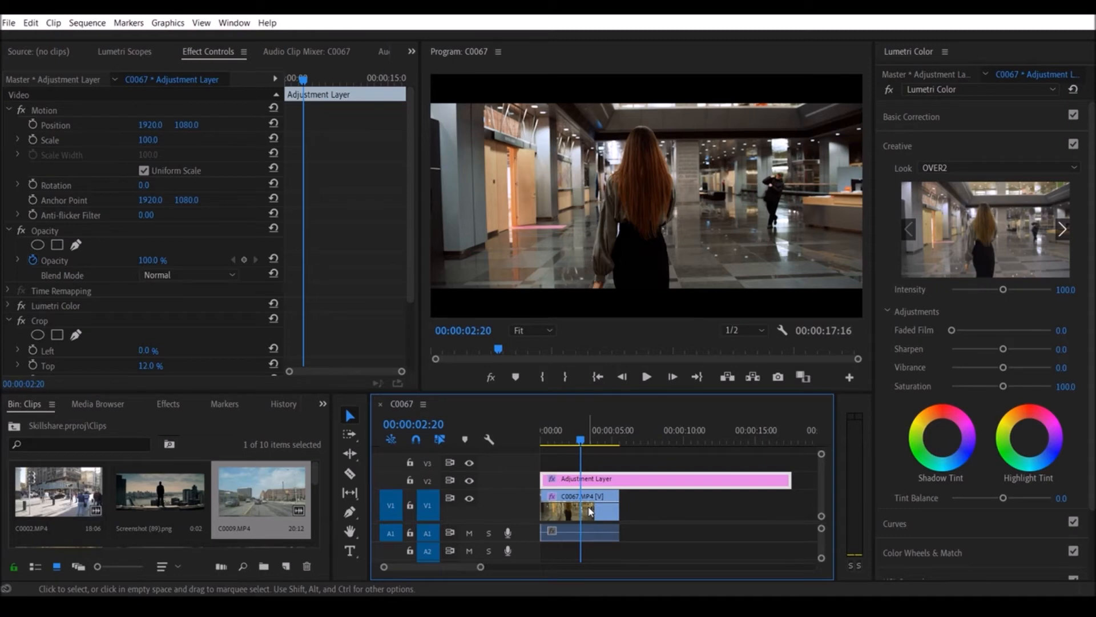
Place Screenshot (89).png on track V3 starting where C0067.MP4 ends, and set it to frame size.
left_click(164, 504)
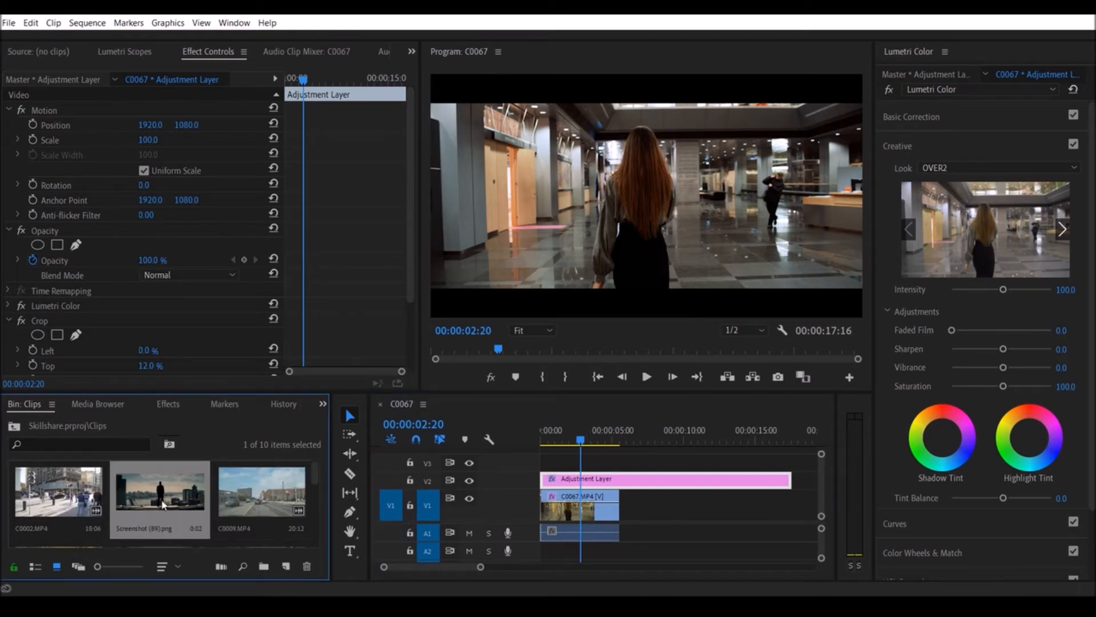
left_click_drag(166, 503, 665, 463)
left_click(646, 440)
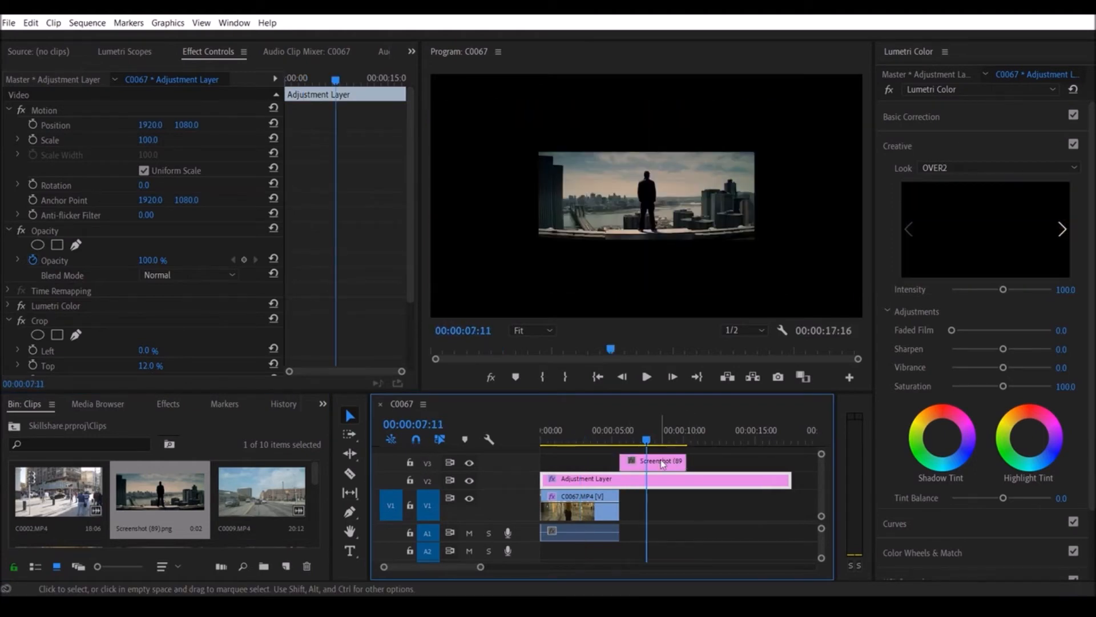
left_click(658, 464)
right_click(661, 464)
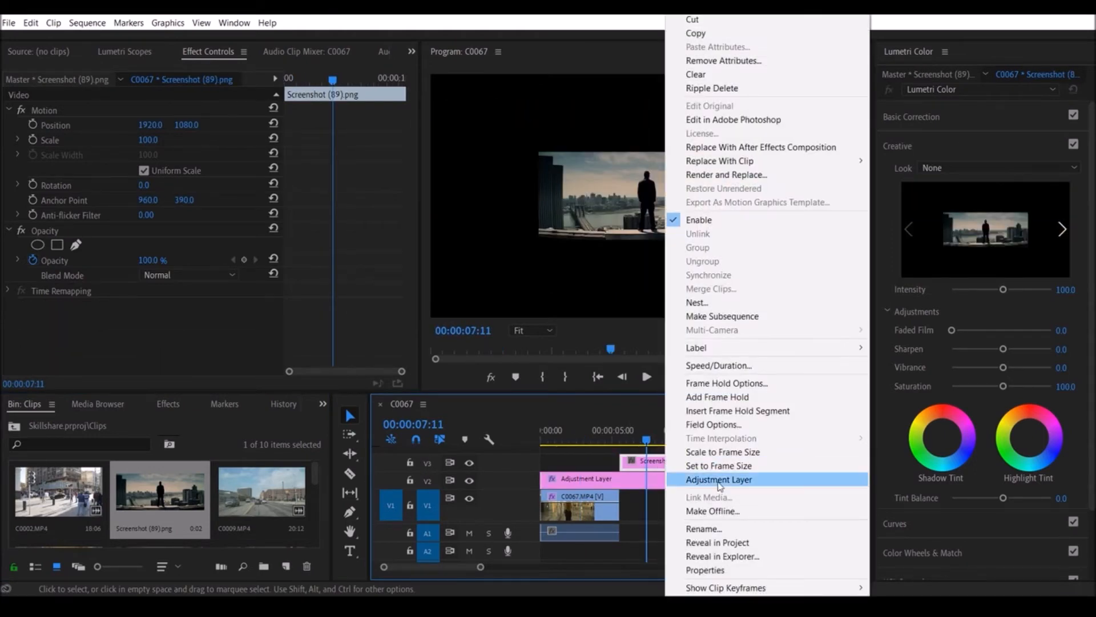
left_click(735, 470)
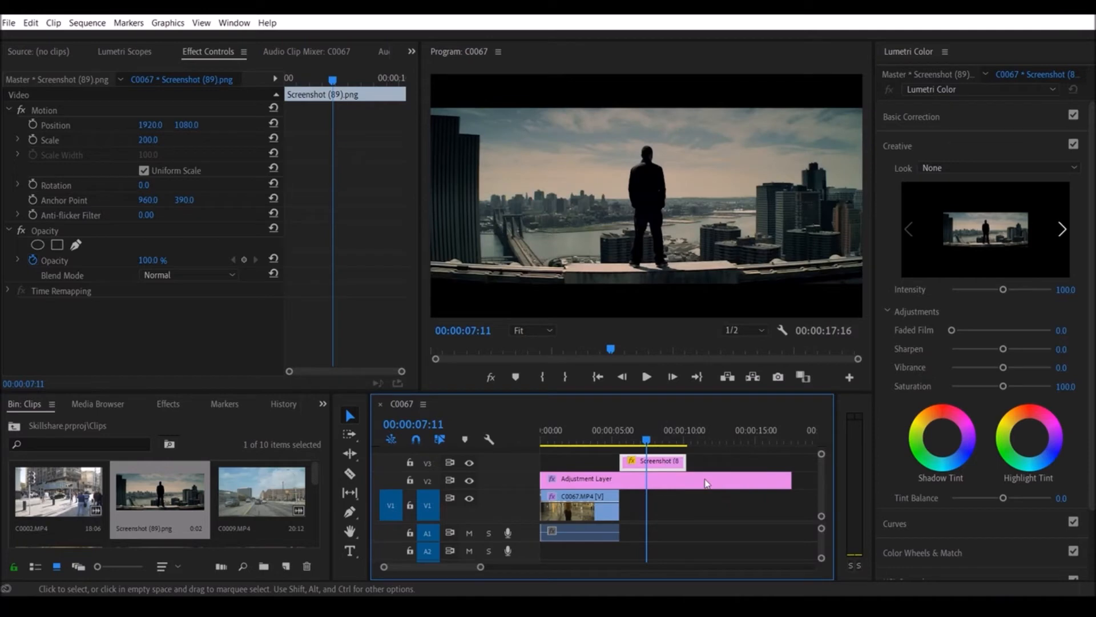
Inspect the building edges across Screenshot (89).png at 100% magnification and restore the Fit view.
left_click(543, 330)
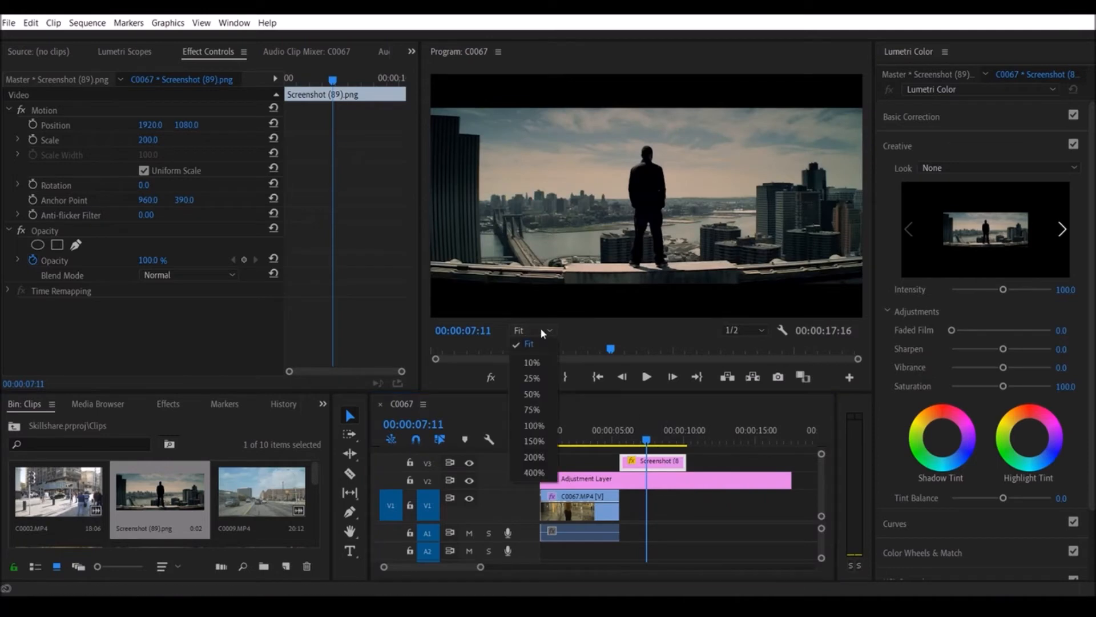
left_click(554, 424)
left_click_drag(665, 315, 491, 318)
left_click_drag(861, 202, 760, 199)
mouse_move(863, 190)
left_mouse_down()
mouse_move(859, 177)
mouse_move(857, 190)
left_mouse_up()
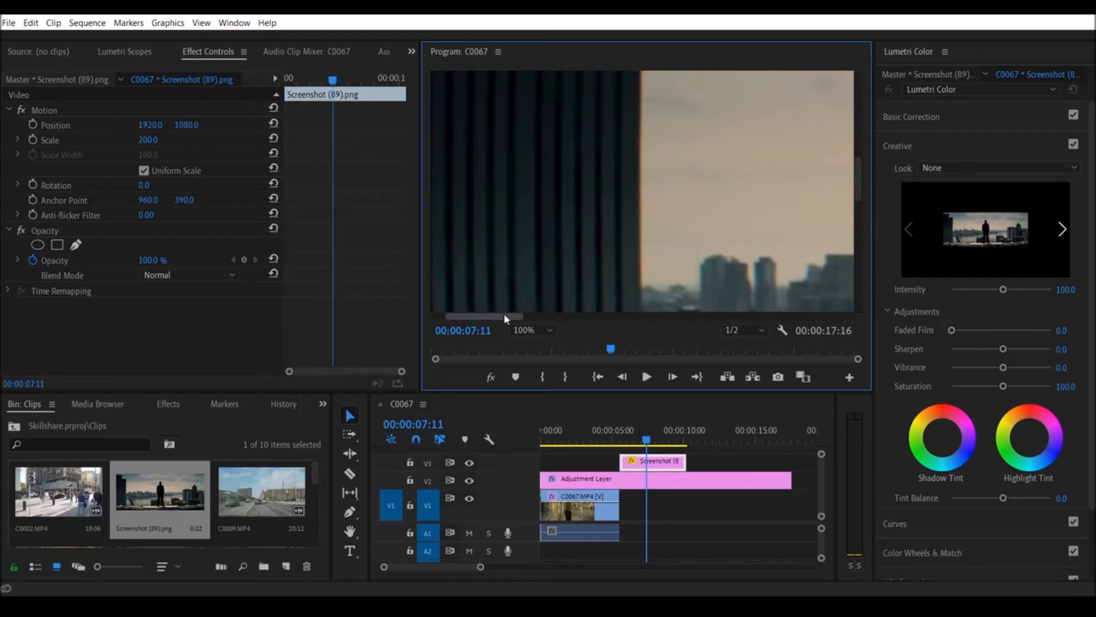
left_click_drag(499, 316, 757, 337)
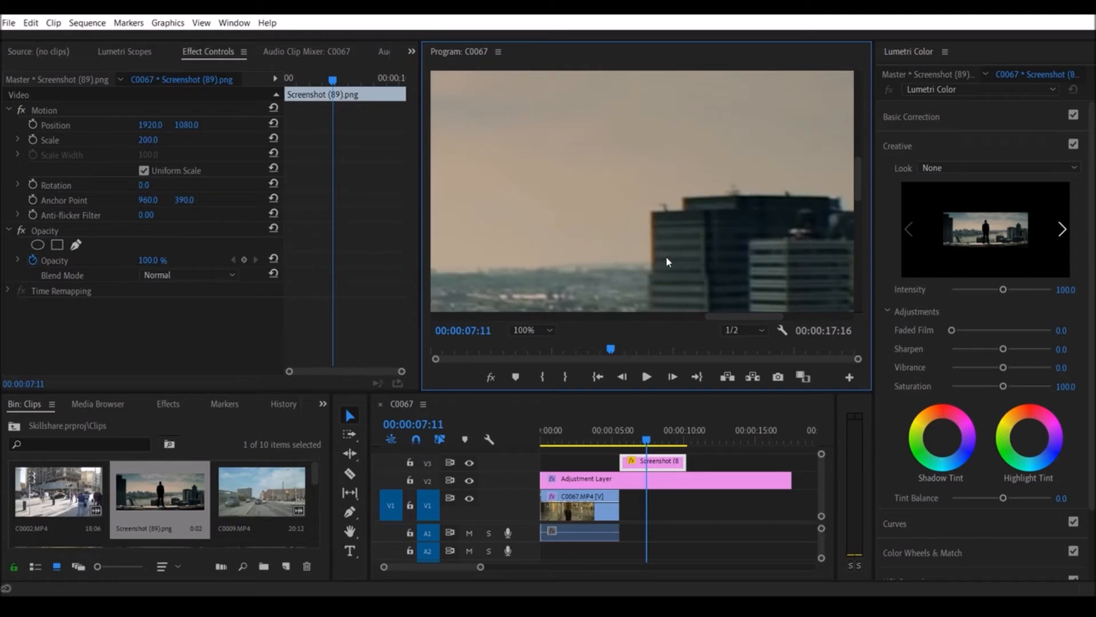
left_click_drag(744, 325, 786, 323)
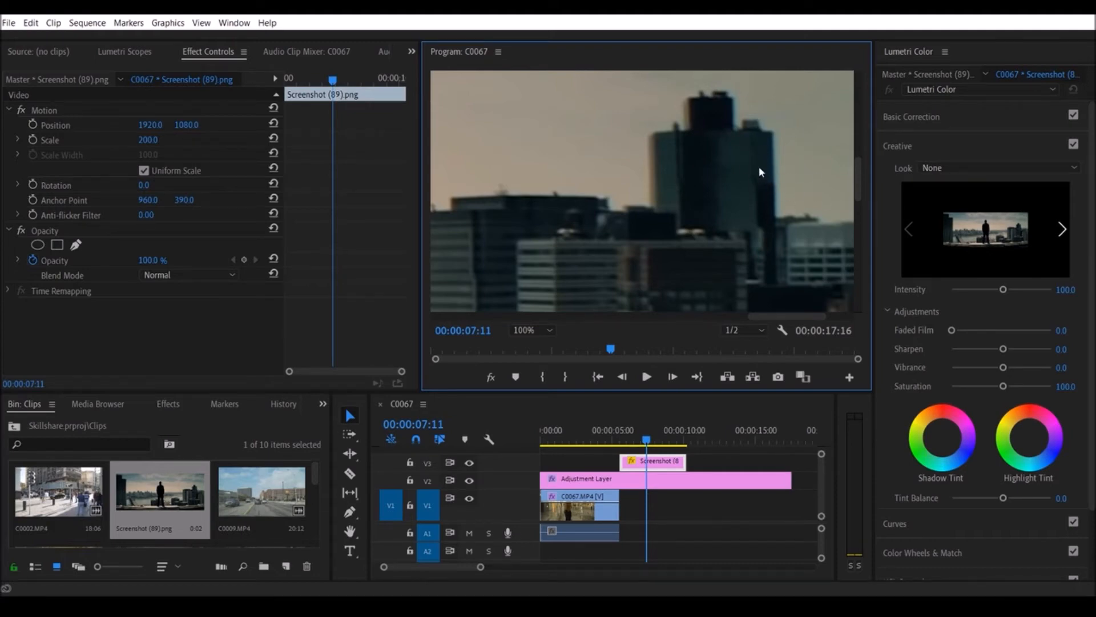
left_click(543, 331)
left_click(526, 345)
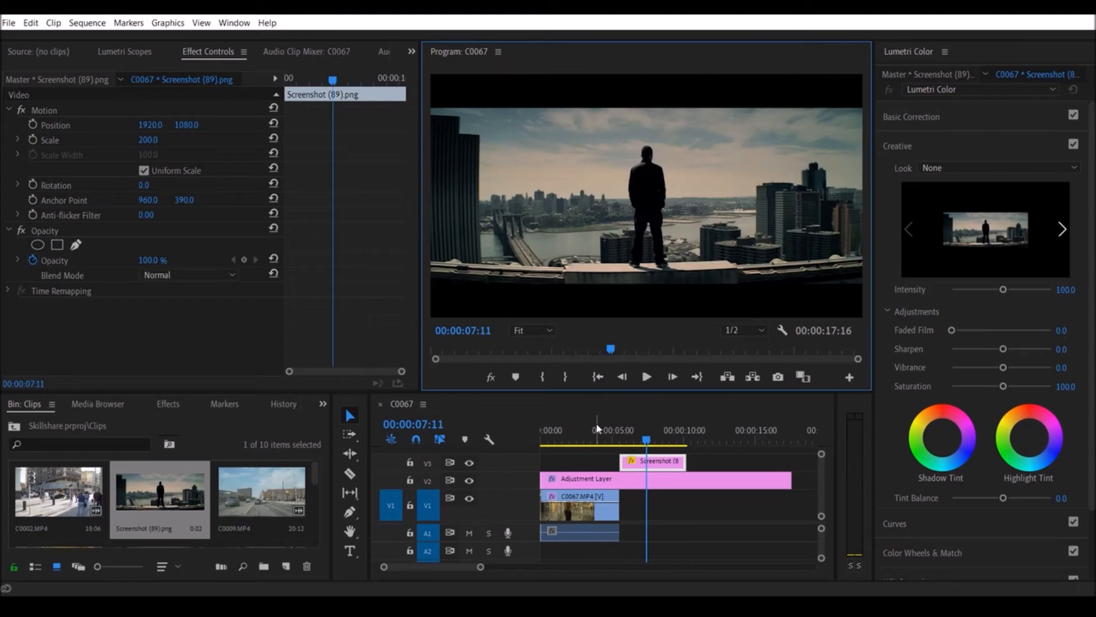
Apply the VR Chromatic Aberrations effect to the adjustment layer and preview the C0067.MP4 shot in full screen.
left_click(577, 441)
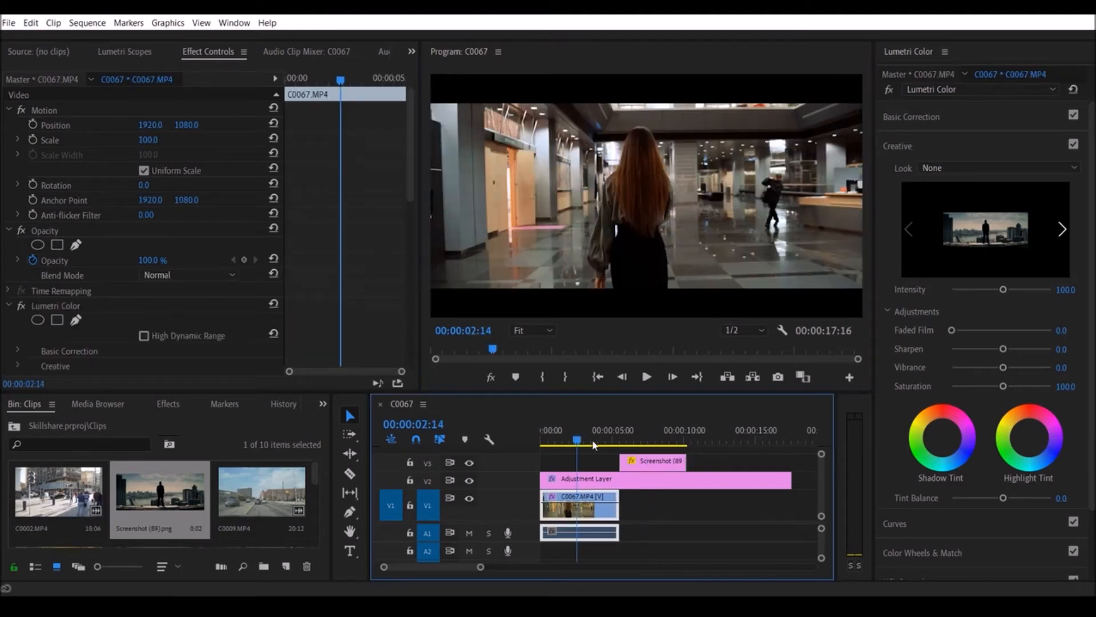
left_click(604, 482)
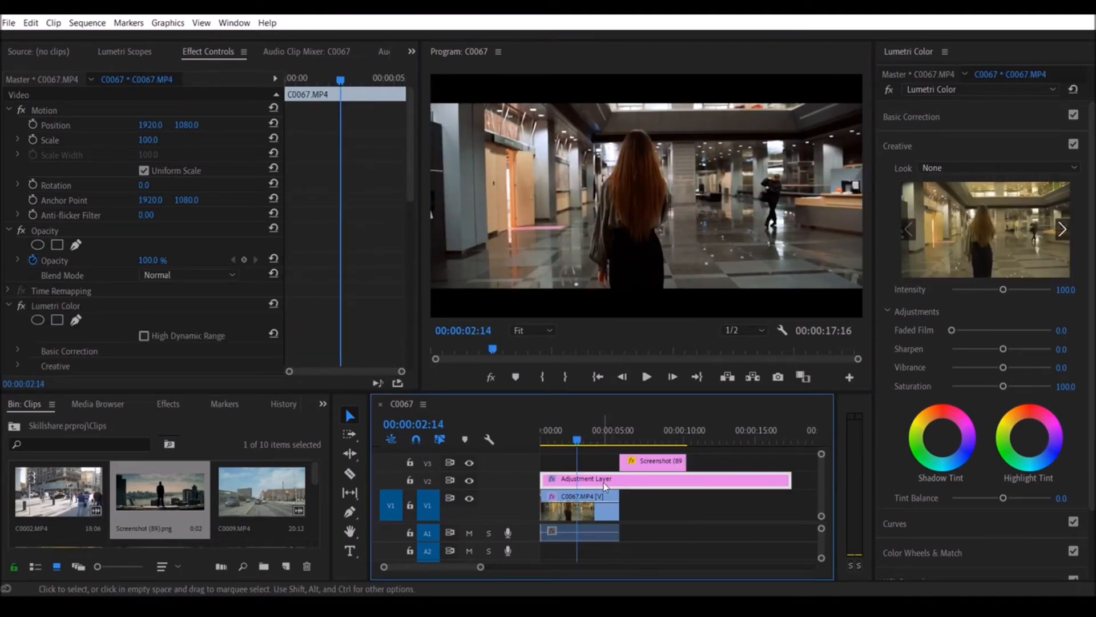
left_click(173, 405)
left_click(73, 425)
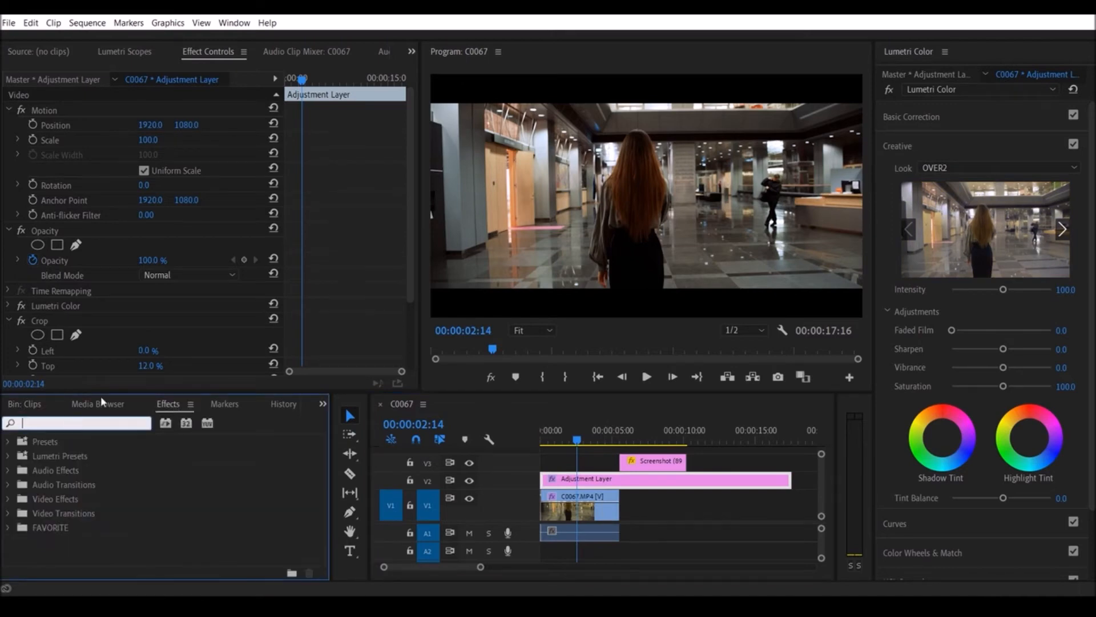
type("vr chrom")
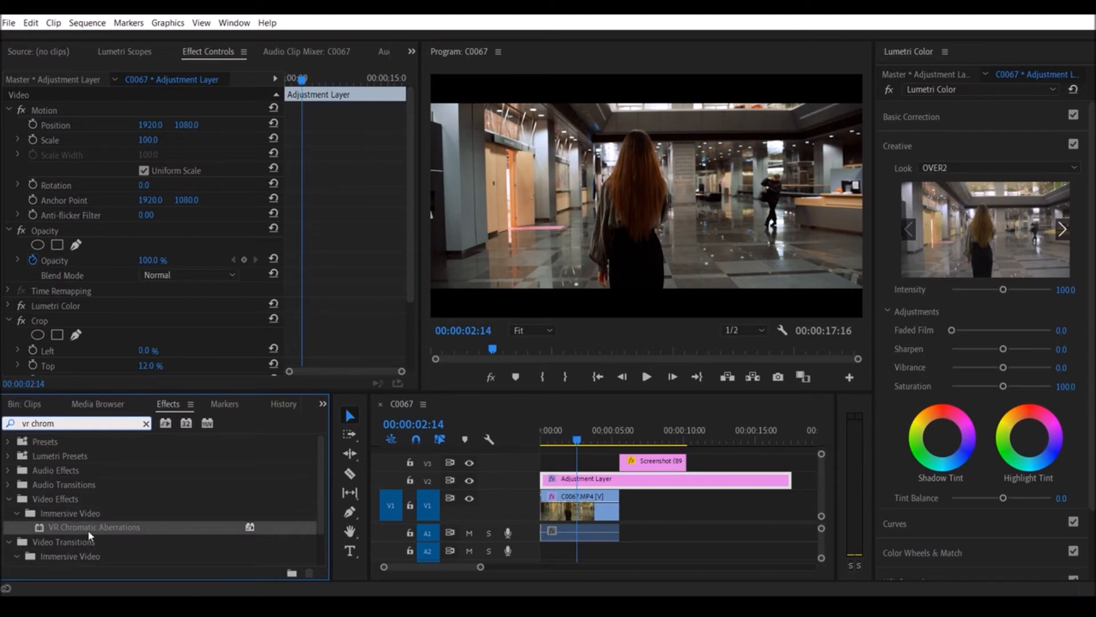
left_click_drag(71, 423, 3, 429)
left_click_drag(59, 528, 578, 482)
left_click(693, 205)
key("ctrl+grave")
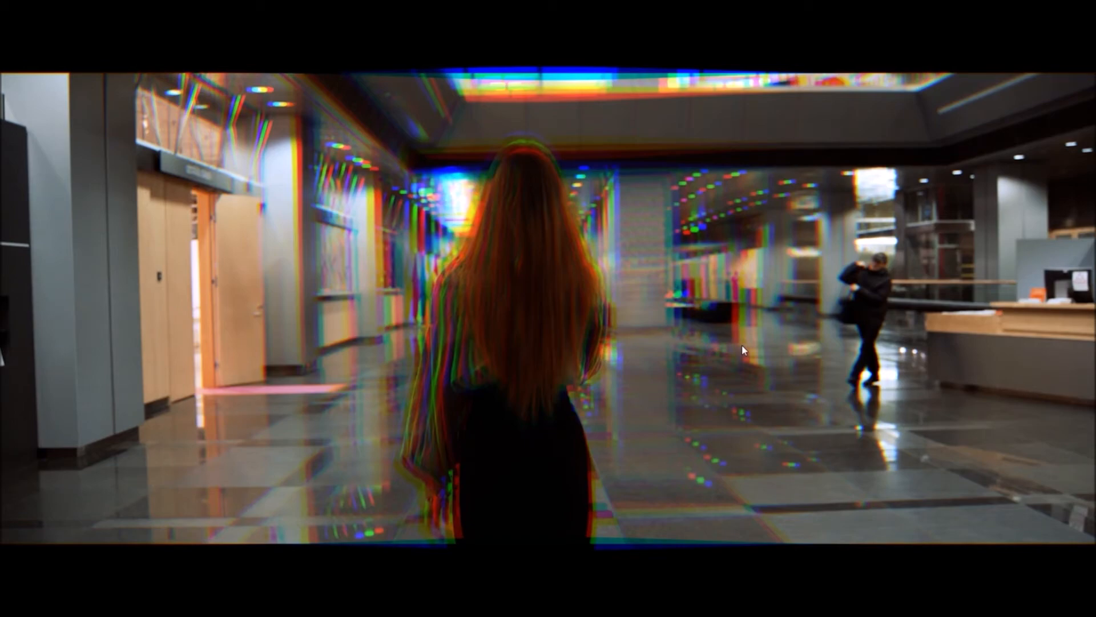
key("Escape")
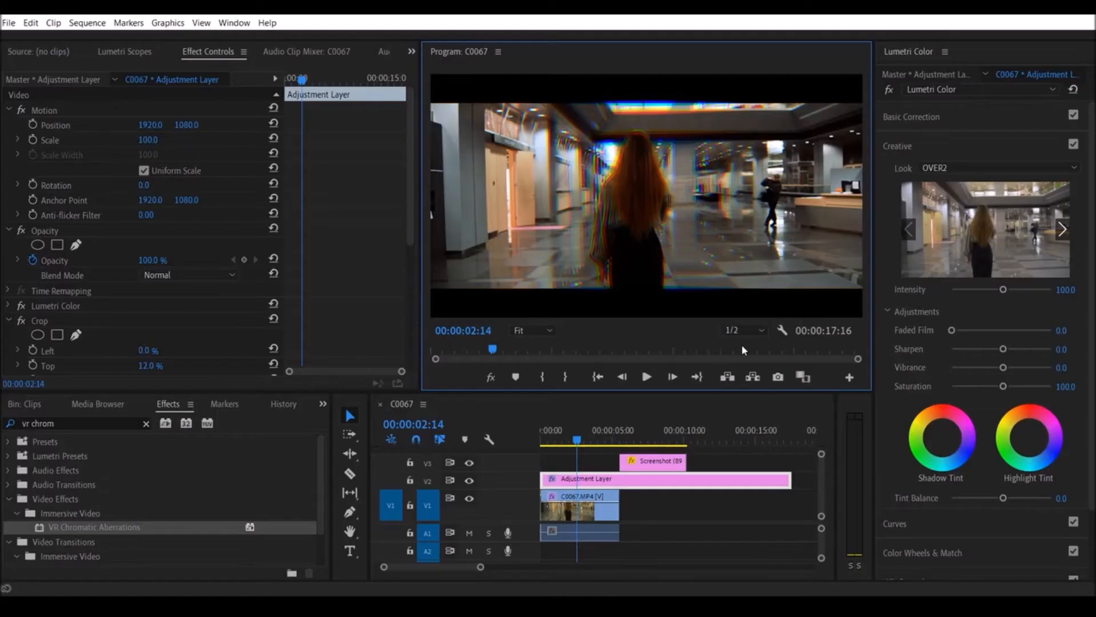
Move VR Chromatic Aberrations above Crop in the adjustment layer's effect order.
left_click(218, 66)
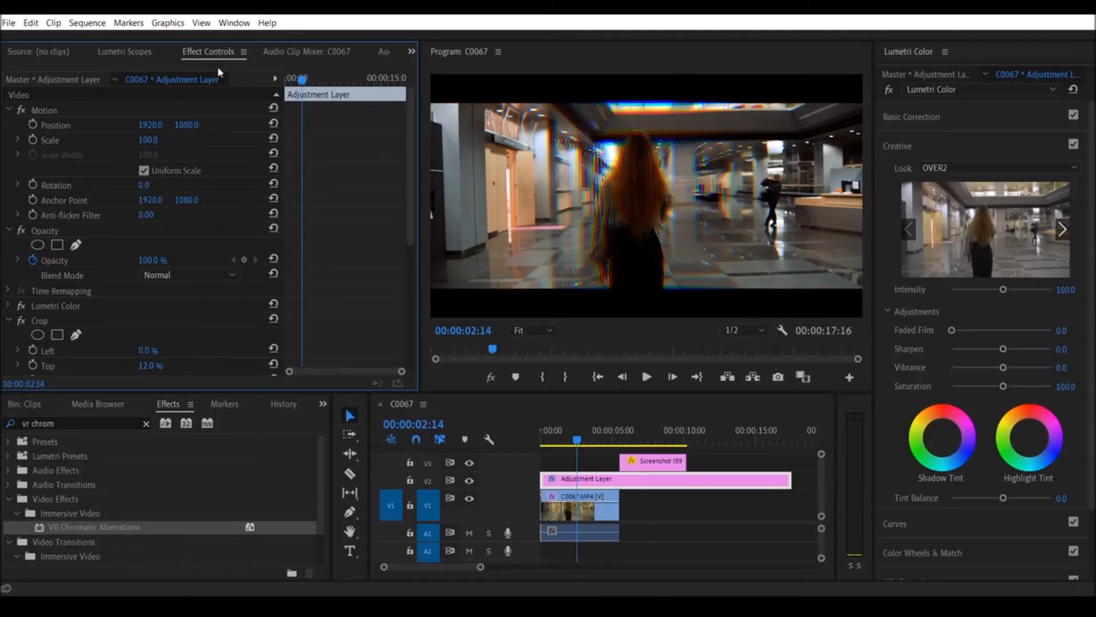
scroll(333, 260, "down", 3)
scroll(298, 262, "down", 2)
left_click(82, 318)
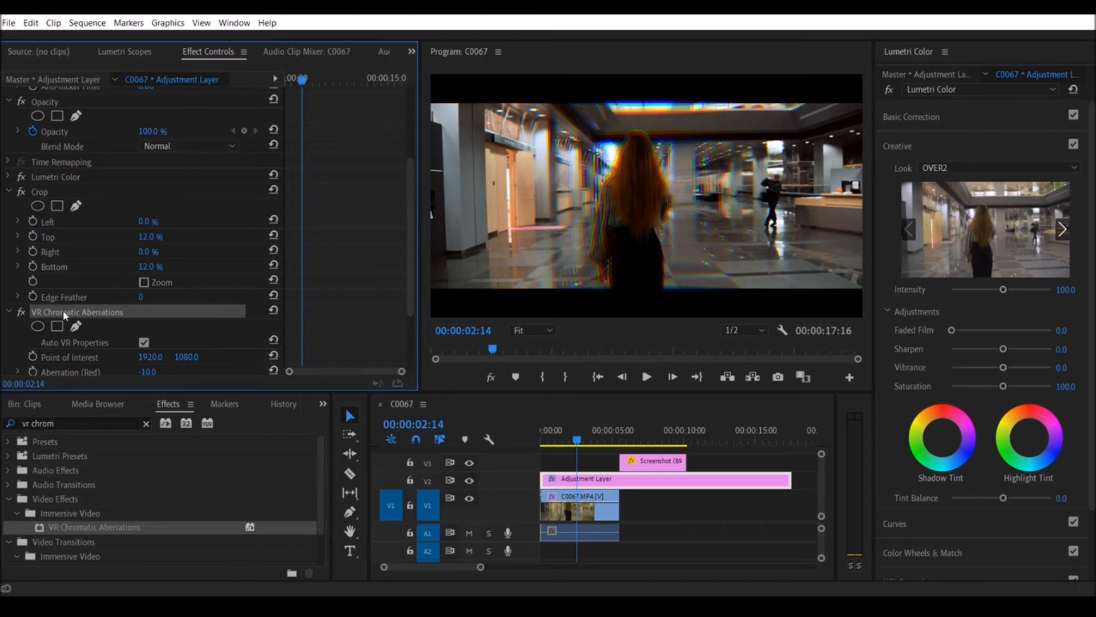
left_click_drag(63, 310, 60, 185)
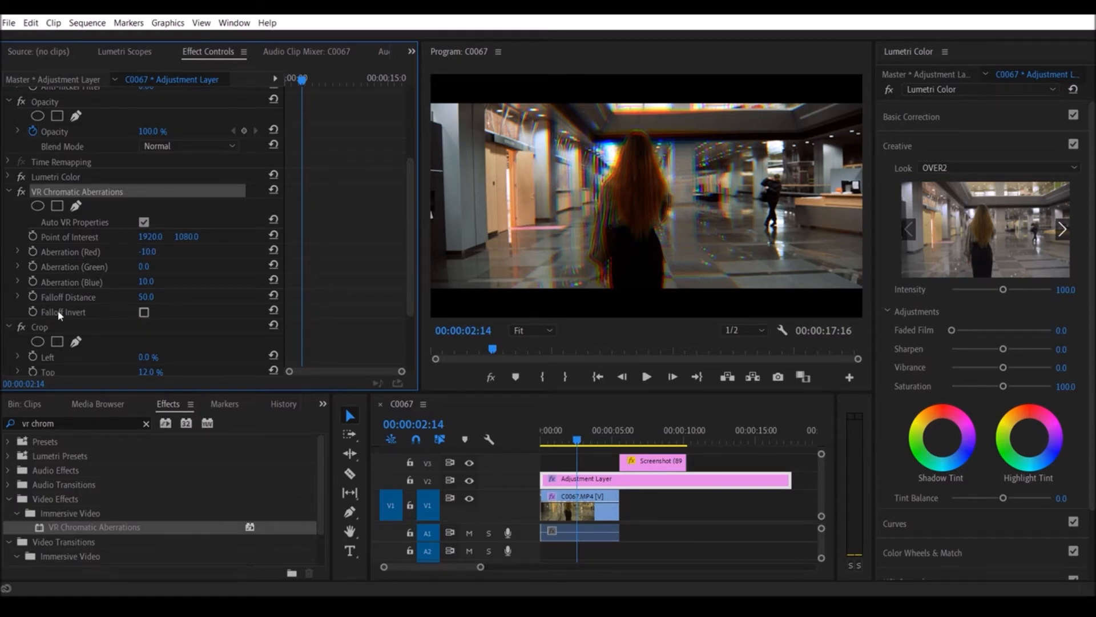
Enable Falloff Invert for VR Chromatic Aberrations and check the shot in full screen.
left_click(143, 313)
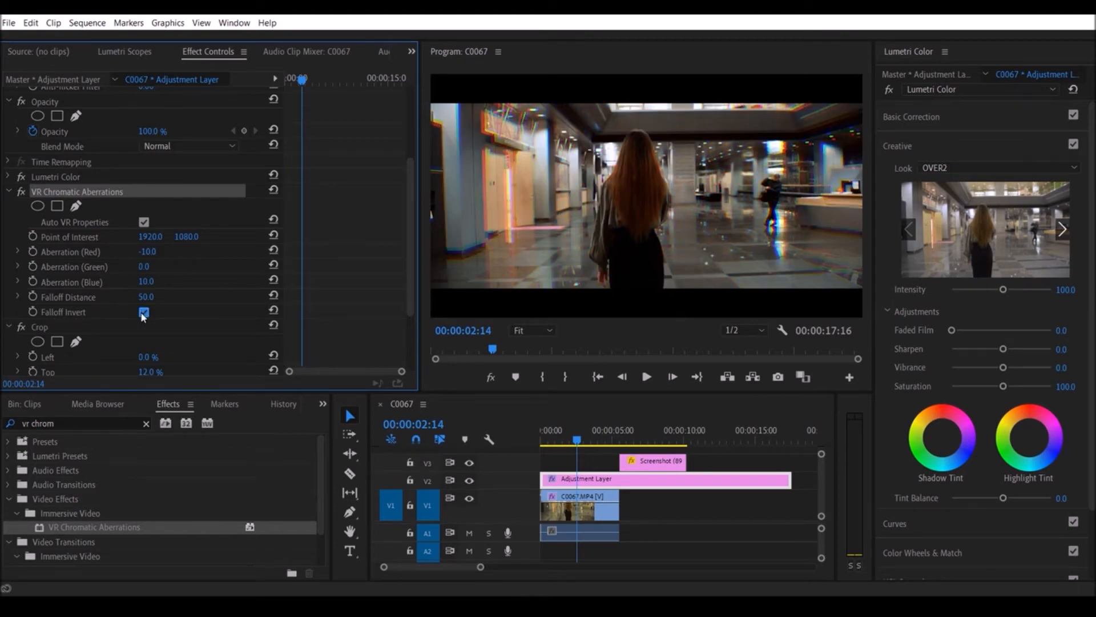
left_click(600, 197)
key("ctrl+grave")
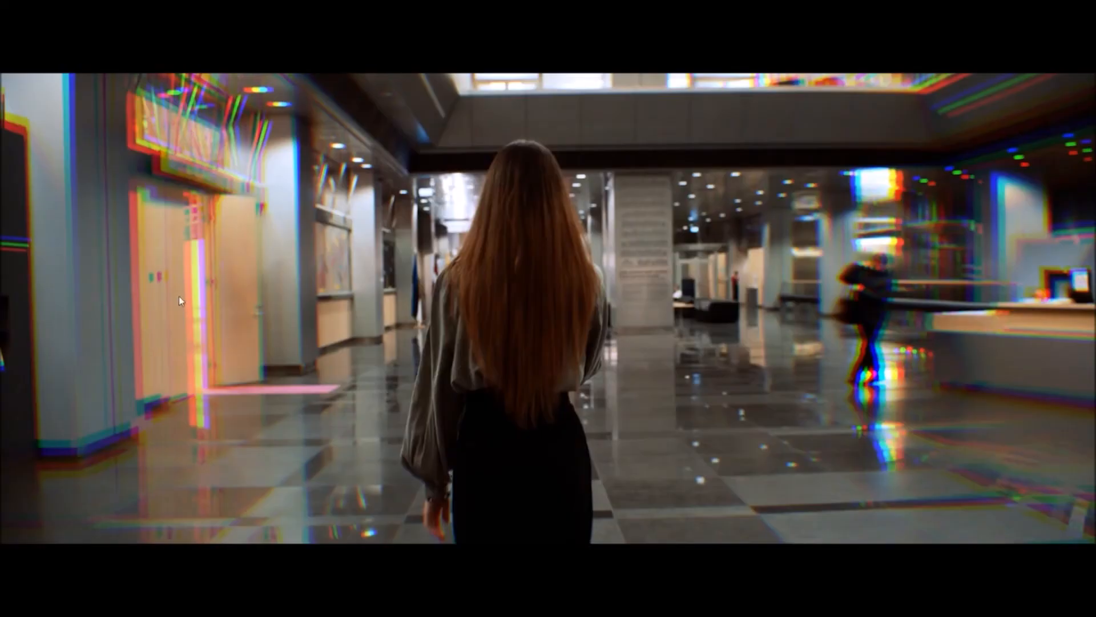
key("ctrl+grave")
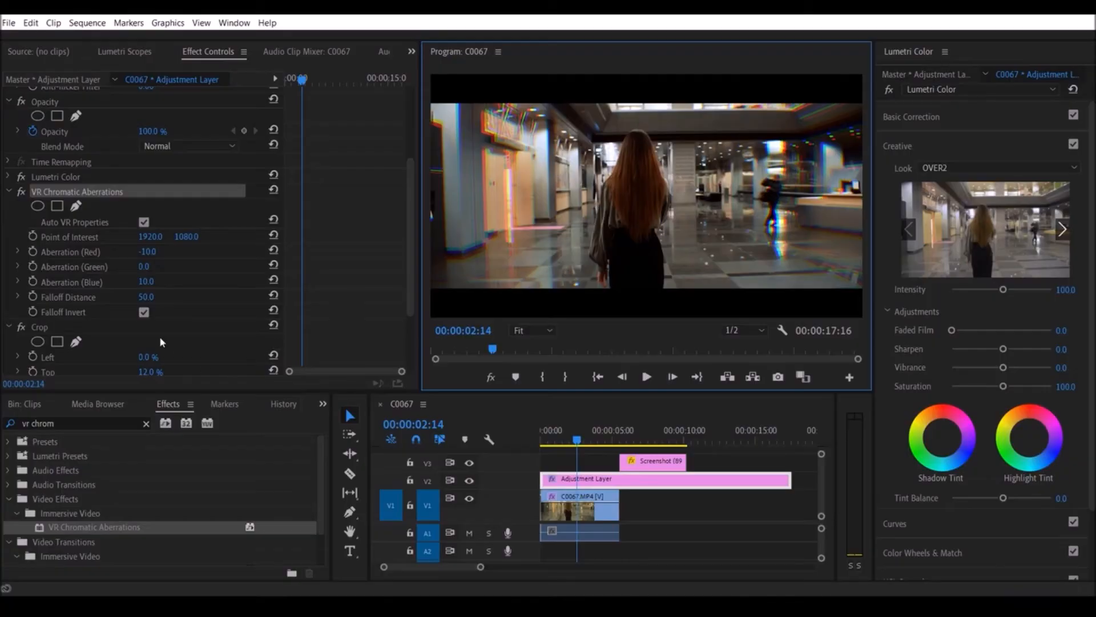
Set the VR Chromatic Aberrations effect's red aberration to -1 and blue aberration to 1, and check the shot in full screen.
left_click(158, 247)
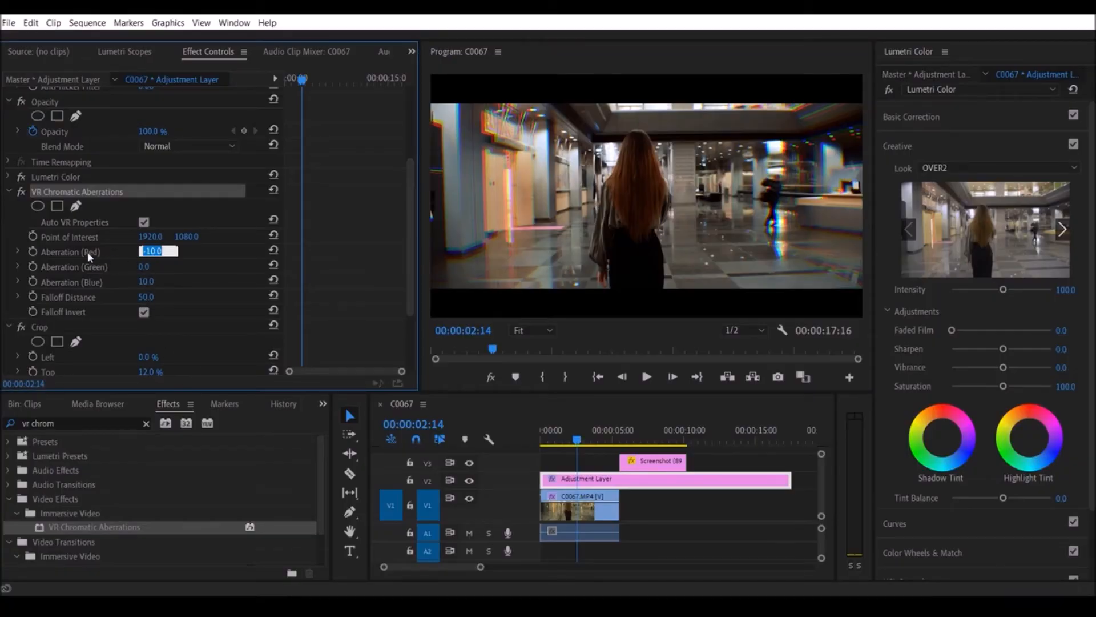
type("-1")
left_click(143, 283)
left_click(145, 282)
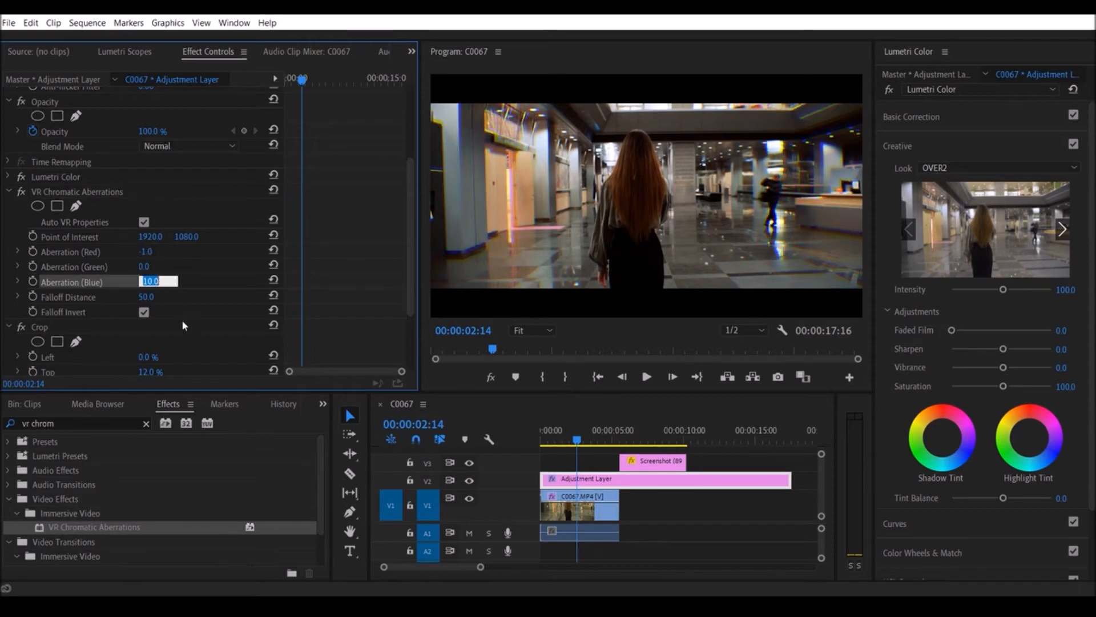
type("1")
key("Return")
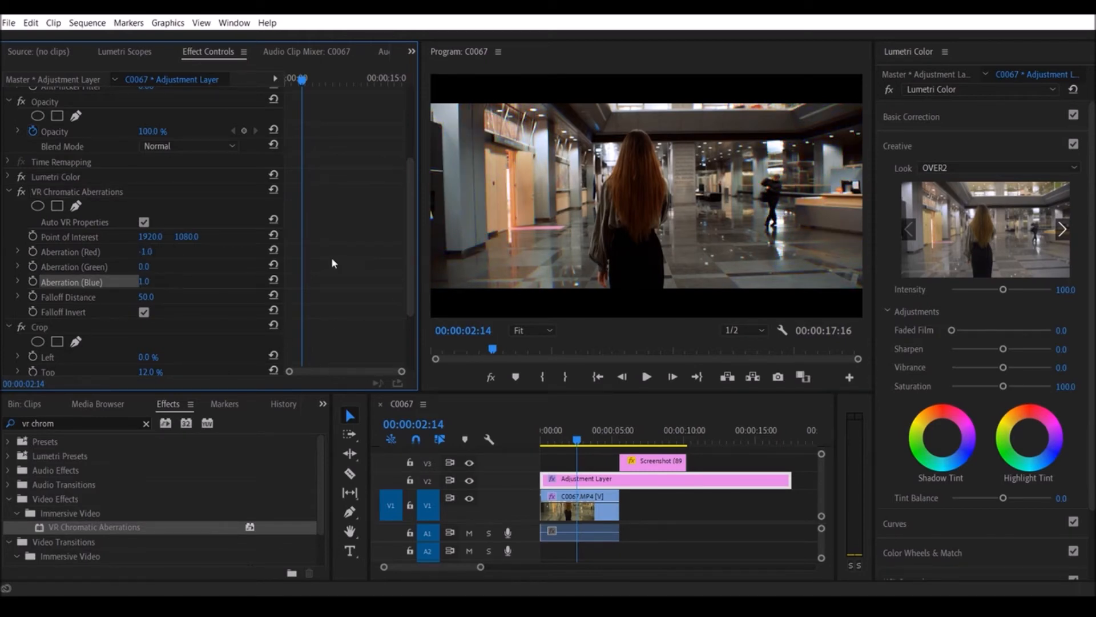
key("ctrl+grave")
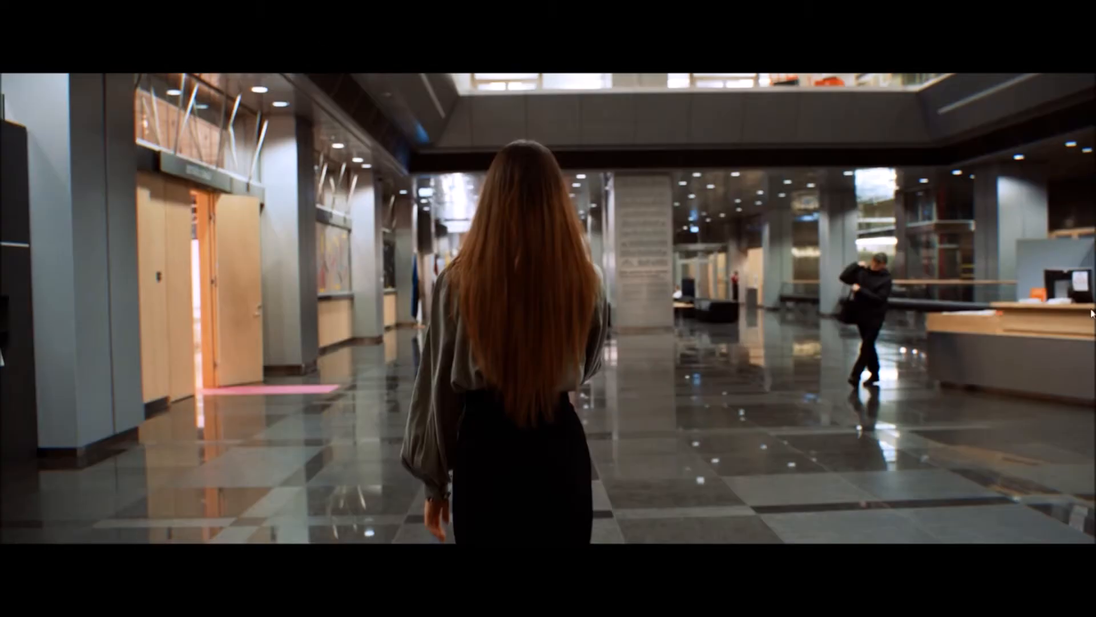
key("ctrl+grave")
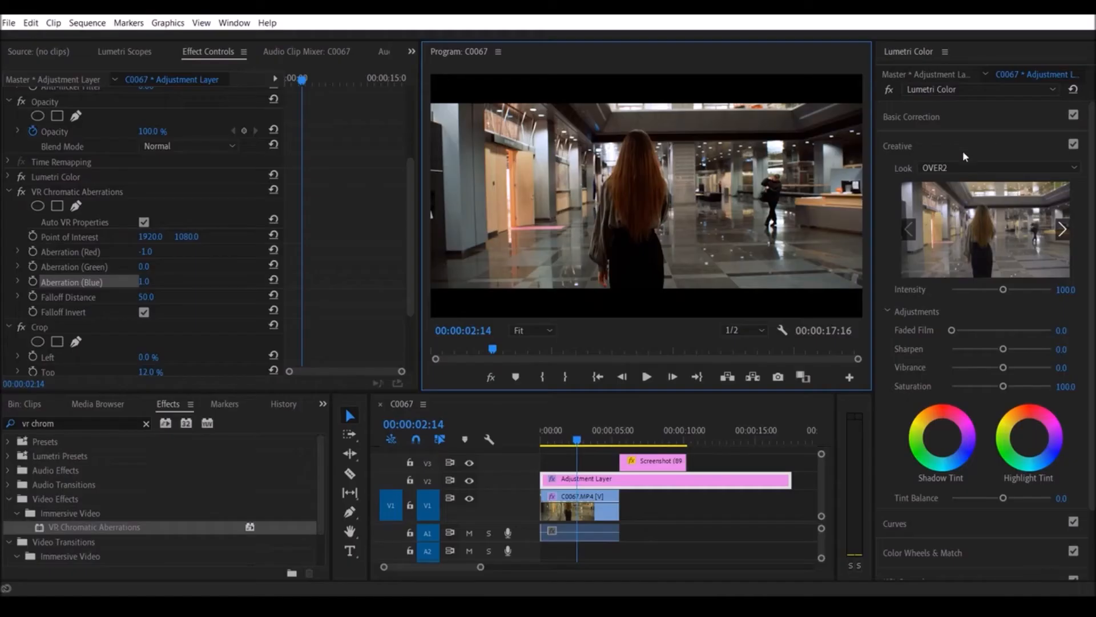
Compare the upper-left area of the shot at 100% magnification with VR Chromatic Aberrations switched off and on, using an enlarged program monitor.
left_click(536, 330)
left_click(542, 425)
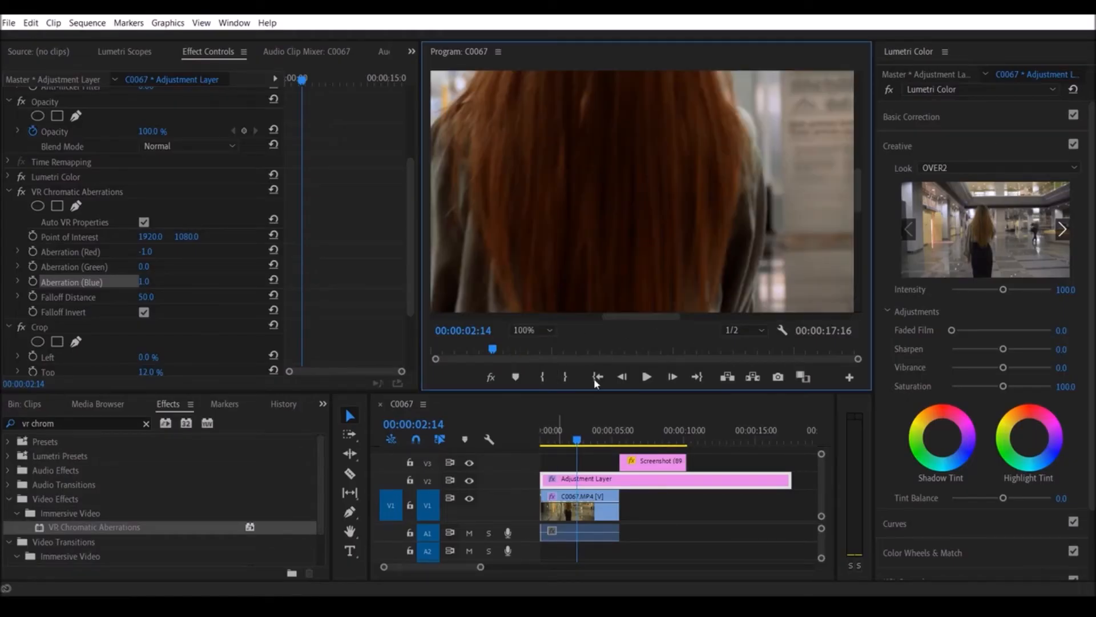
left_click_drag(652, 316, 474, 318)
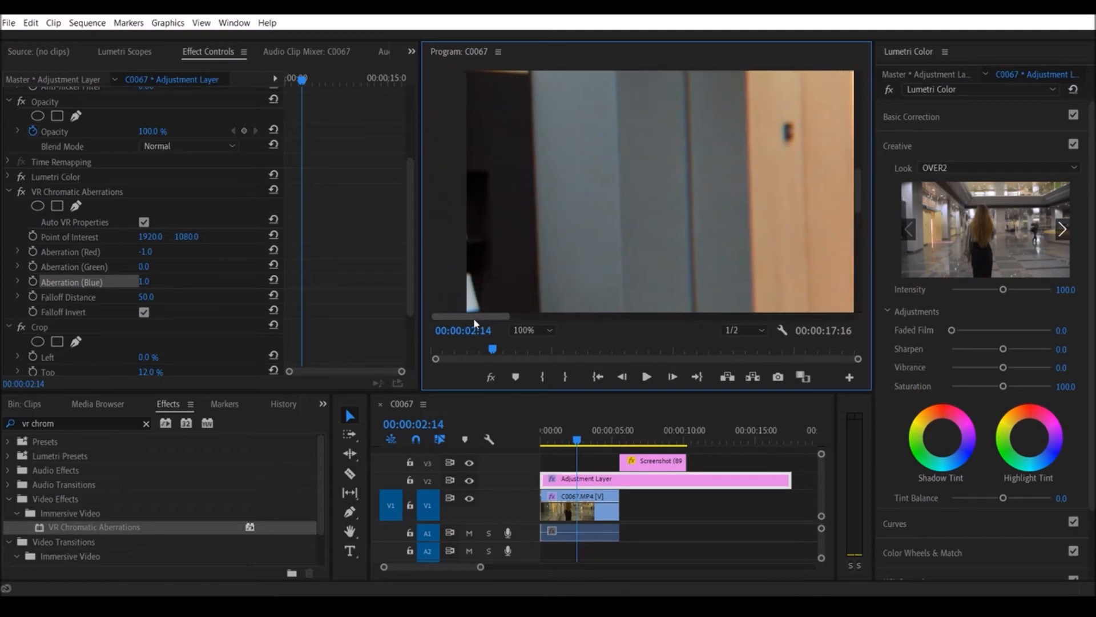
left_click_drag(861, 206, 861, 145)
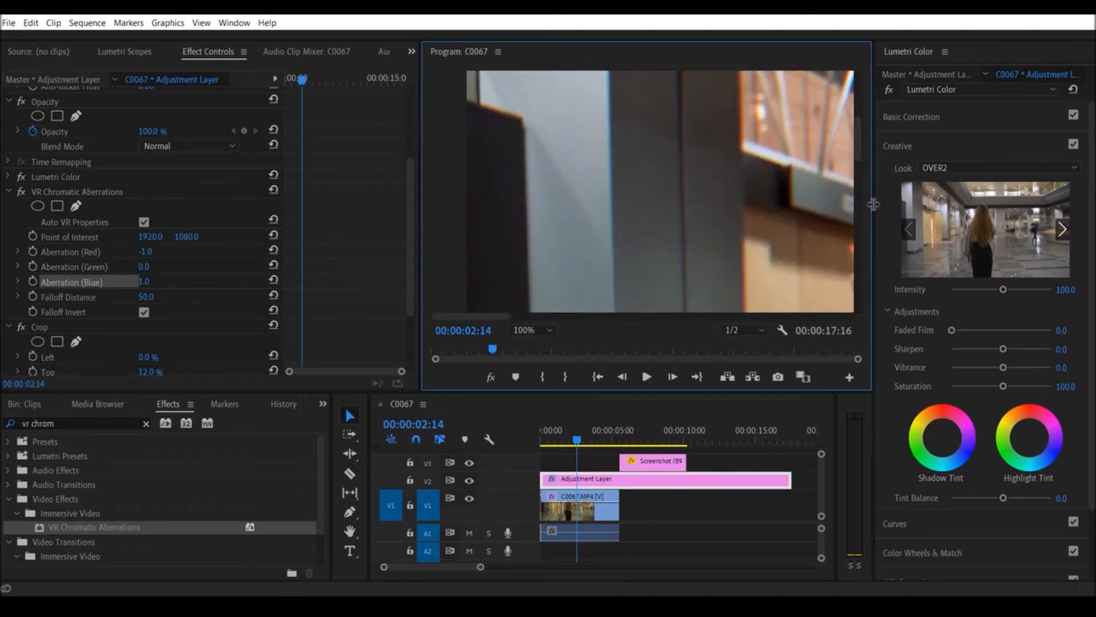
left_click_drag(873, 205, 950, 205)
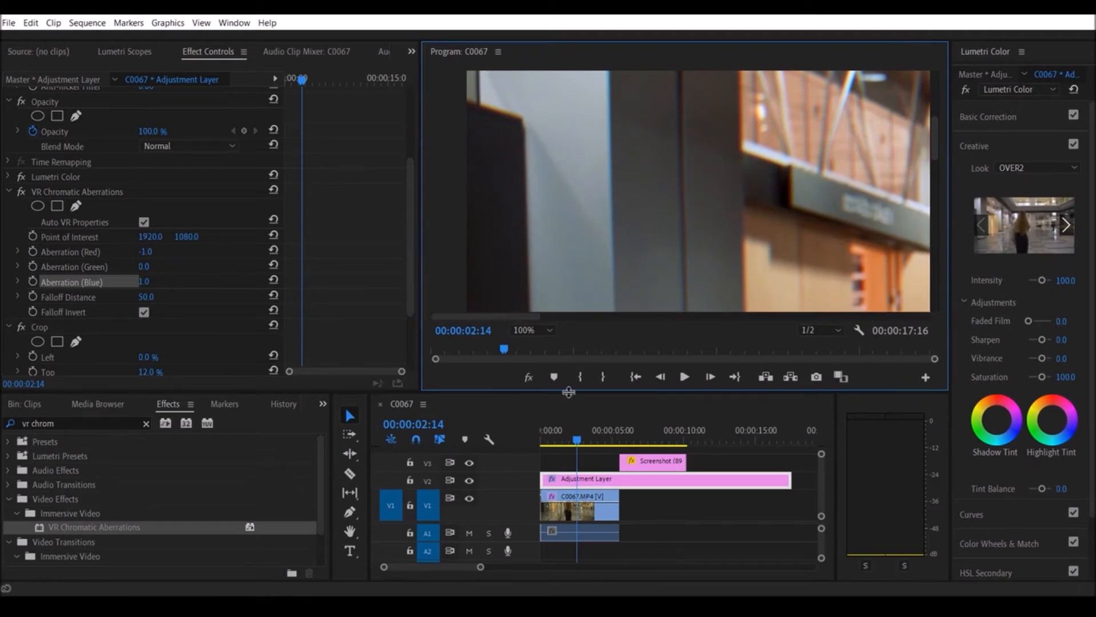
left_click_drag(568, 393, 560, 467)
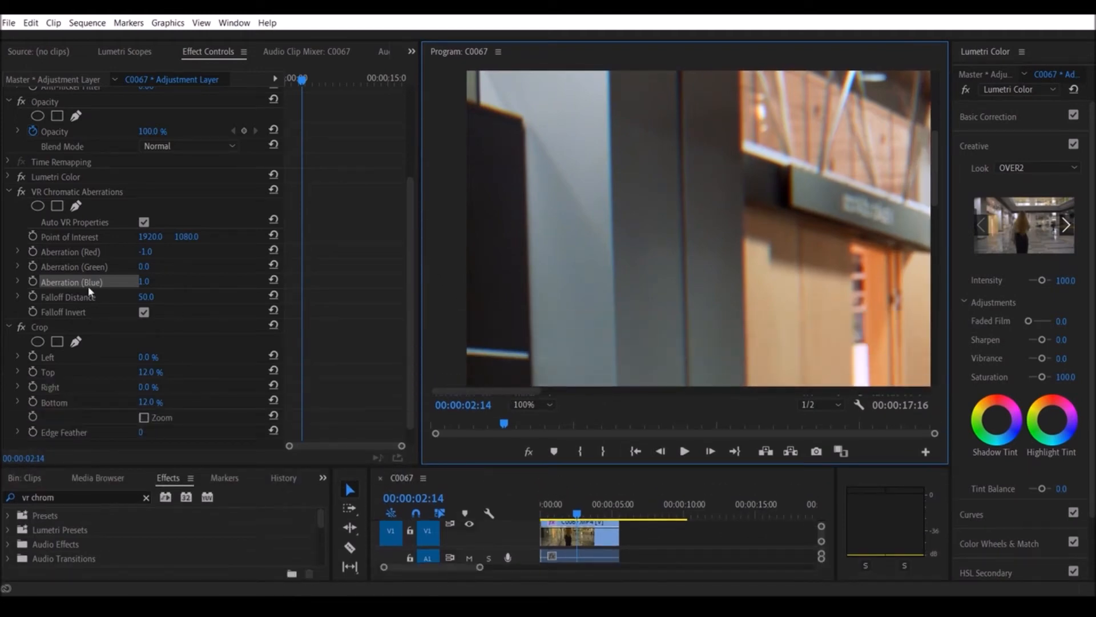
left_click(22, 192)
left_click(22, 192)
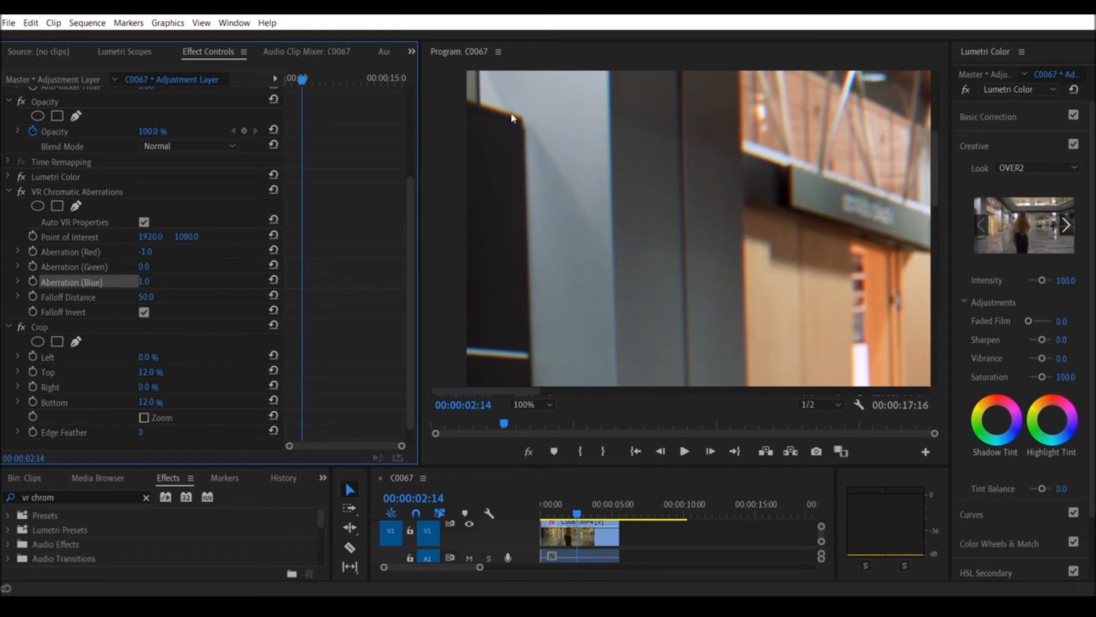
left_click(21, 193)
left_click(21, 193)
left_click(21, 193)
left_click(21, 193)
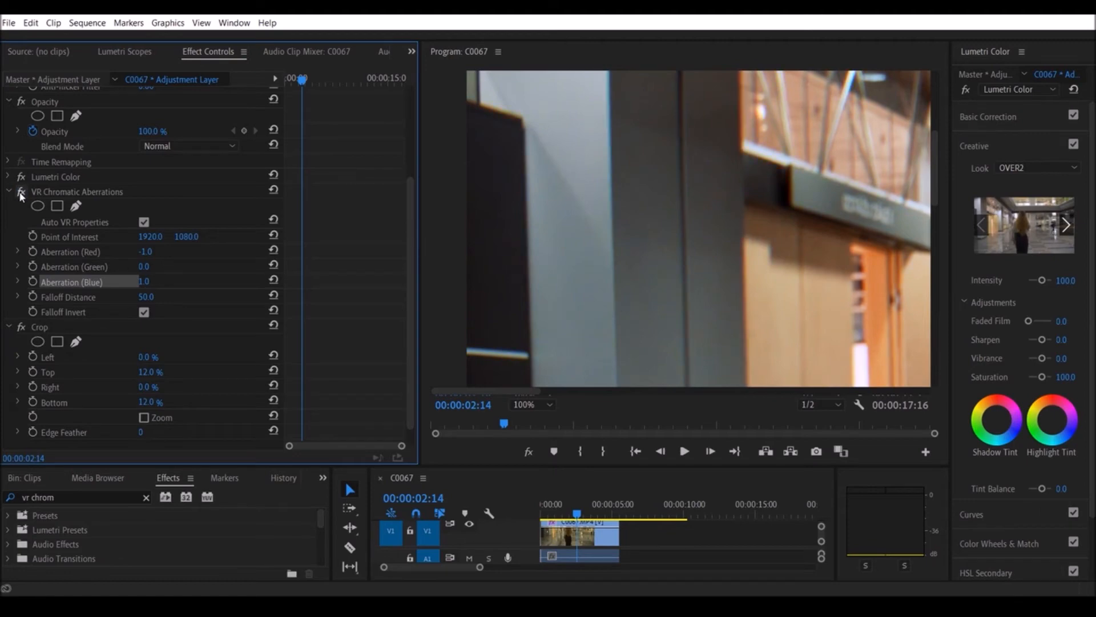
Restore the Fit magnification and view the shot in full screen.
left_click(530, 404)
left_click(529, 418)
key("ctrl+grave")
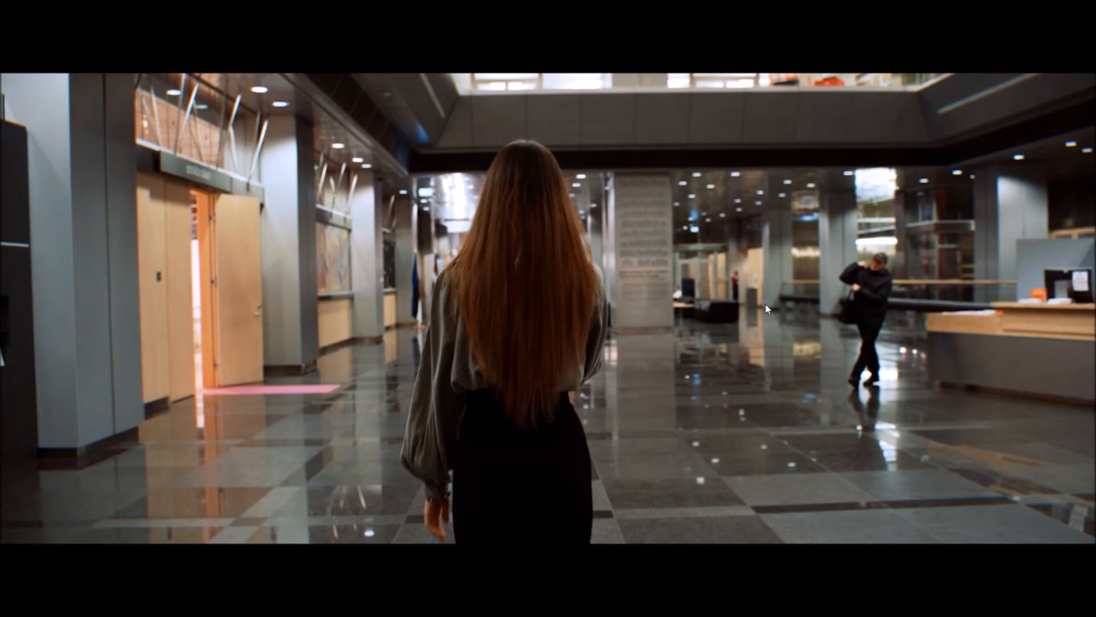
key("Escape")
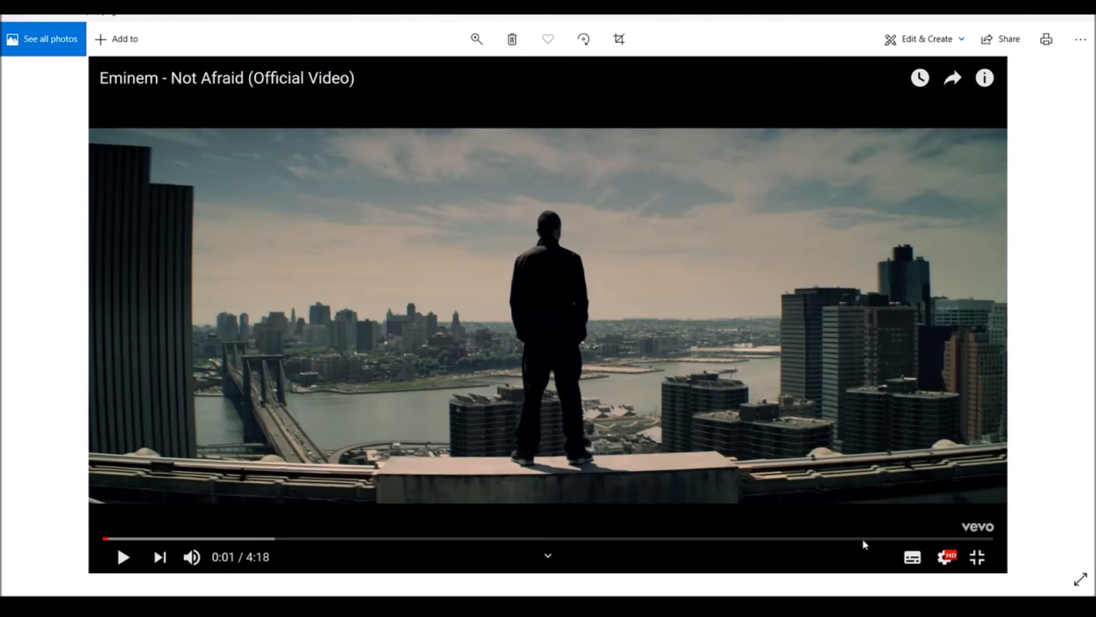
Browse the music video and film trailer screenshots in Photos, examining how their frames look toward the edges.
key("Right")
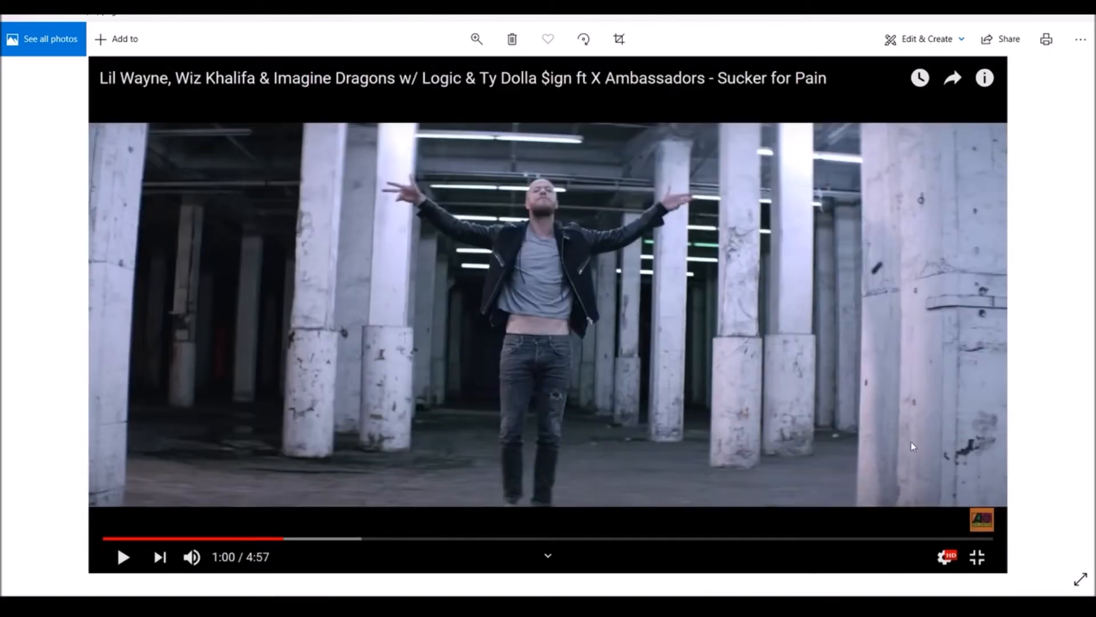
key("Left")
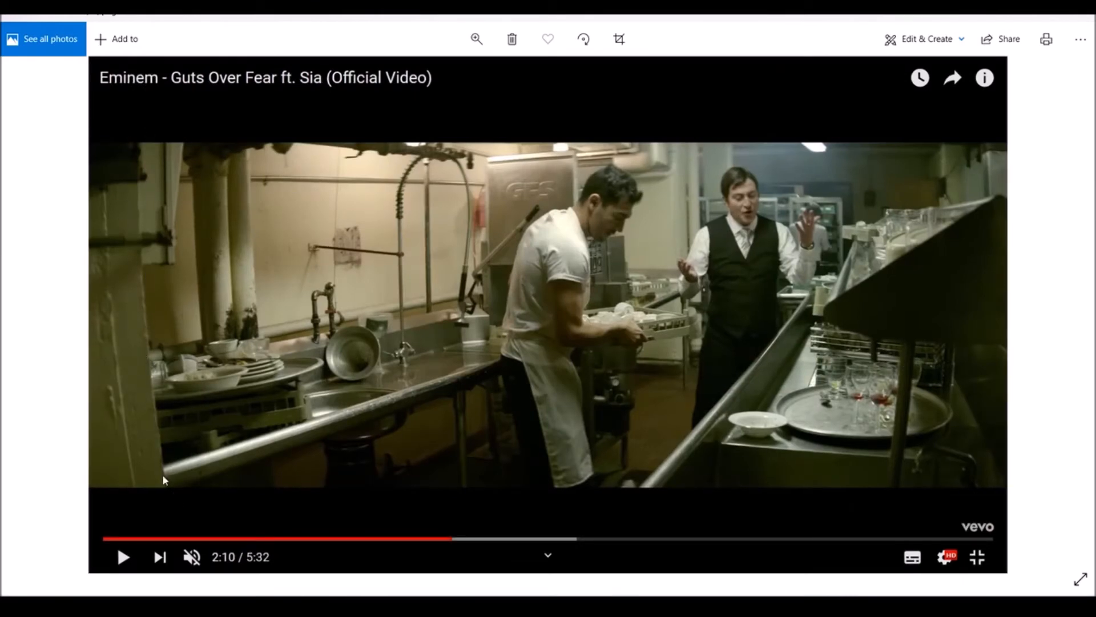
key("Left")
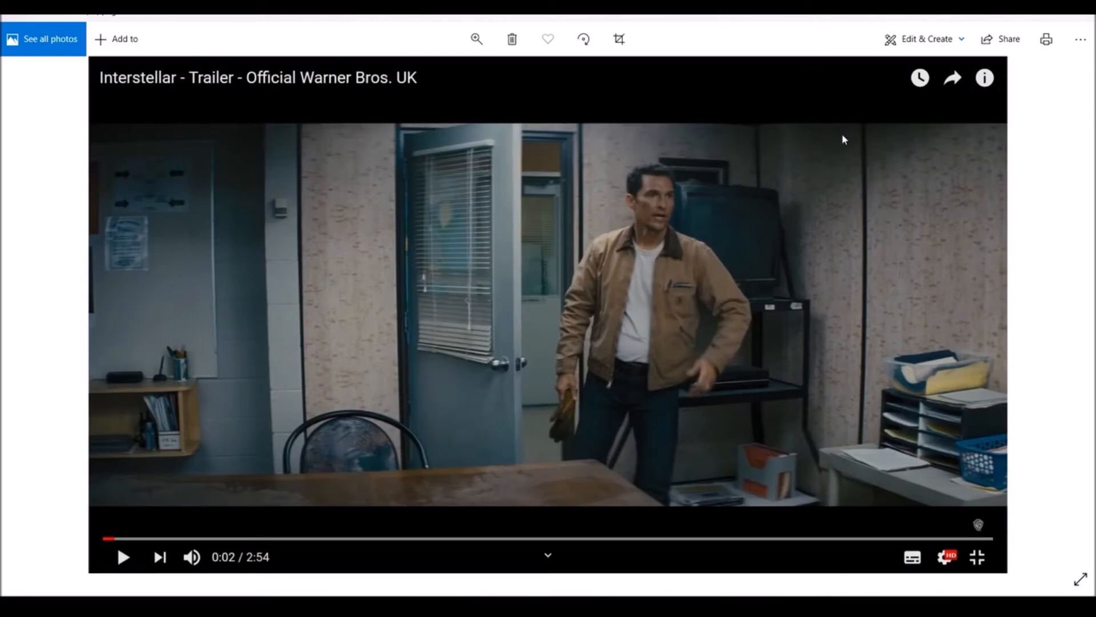
key("Left")
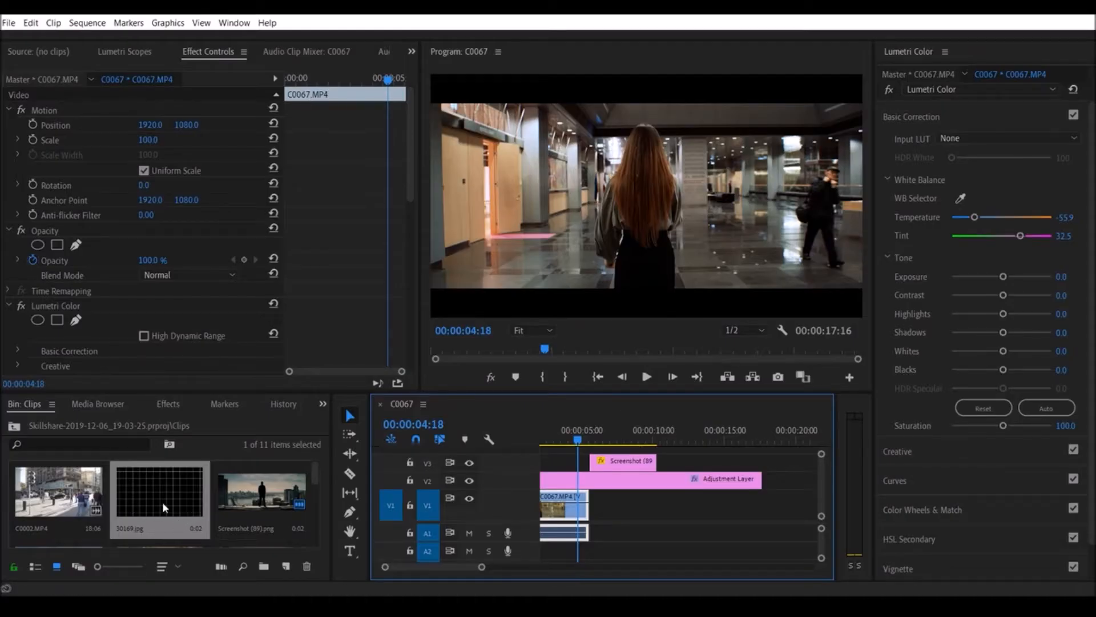
Place the grid image 30169.jpg on track V1 beneath the end of the adjustment layer and set it to frame size.
left_click_drag(142, 501, 717, 512)
right_click(717, 511)
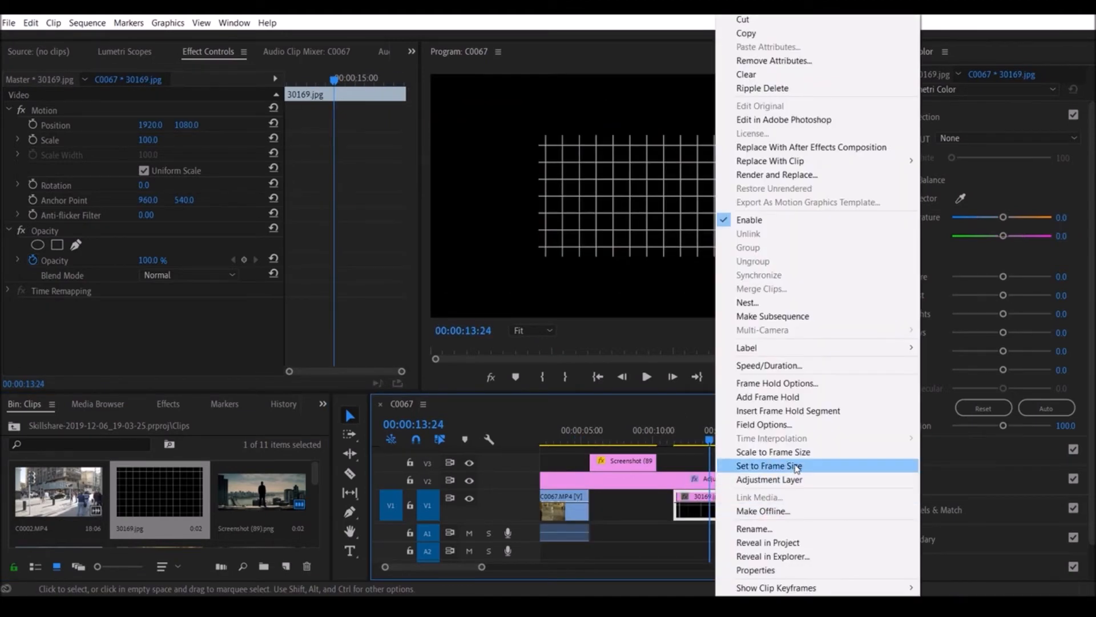
left_click(765, 463)
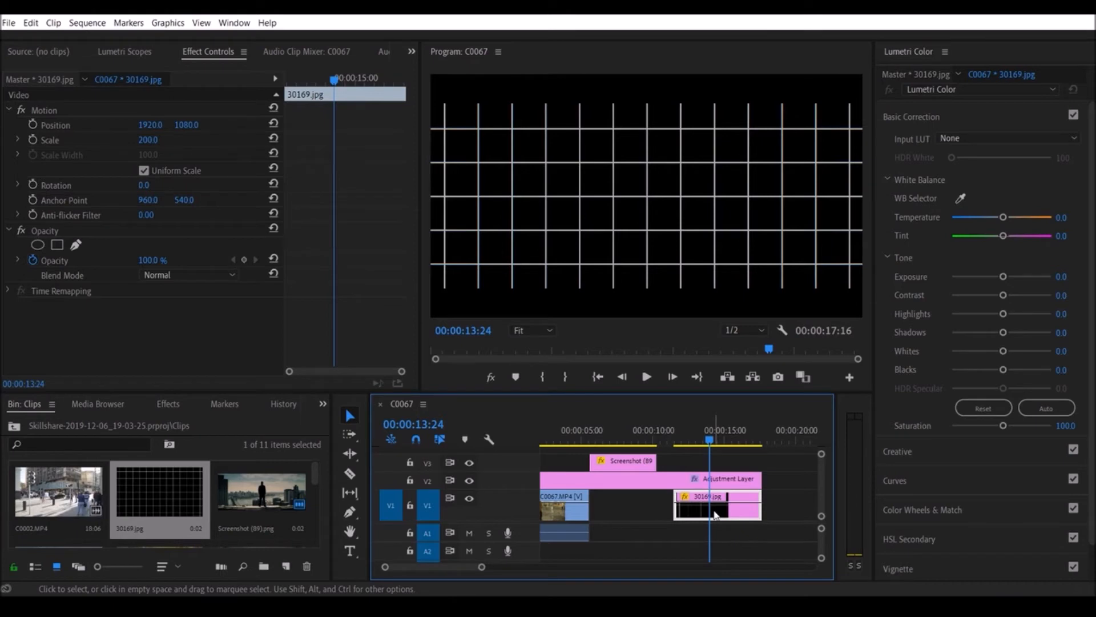
Apply the 1080 lens distortion removal preset for the DJI Inspire 1 to the adjustment layer.
left_click(168, 404)
left_click(112, 422)
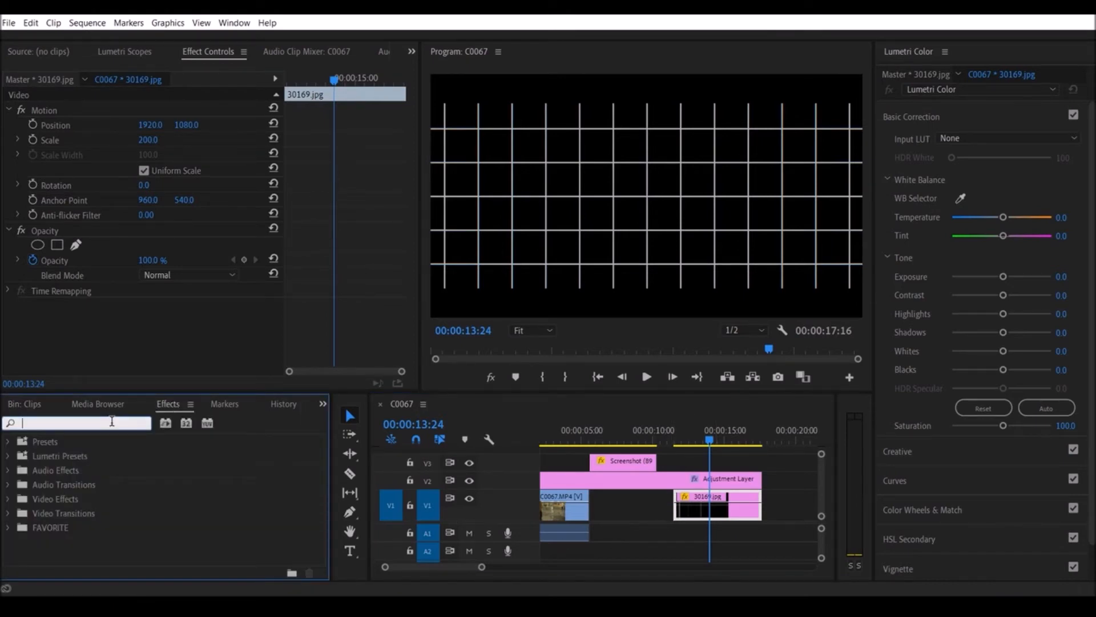
type("lens distortion")
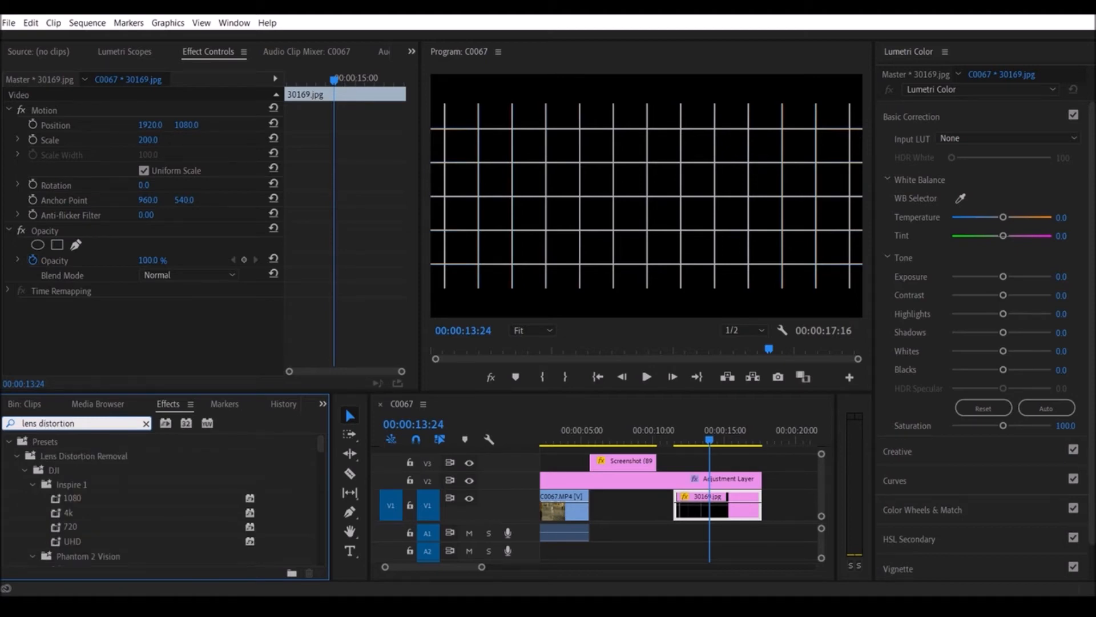
scroll(118, 526, "down", 4)
scroll(104, 509, "up", 4)
left_click_drag(75, 497, 704, 481)
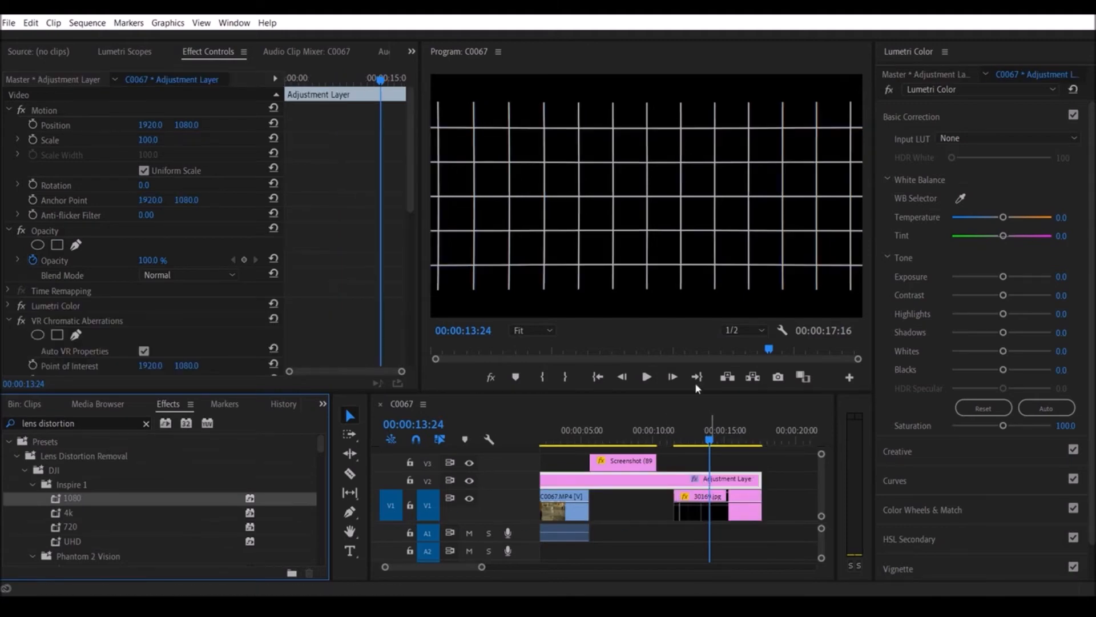
Move the Lens Distortion (1080) effect above Crop in the adjustment layer's effect stack.
scroll(341, 223, "down", 3)
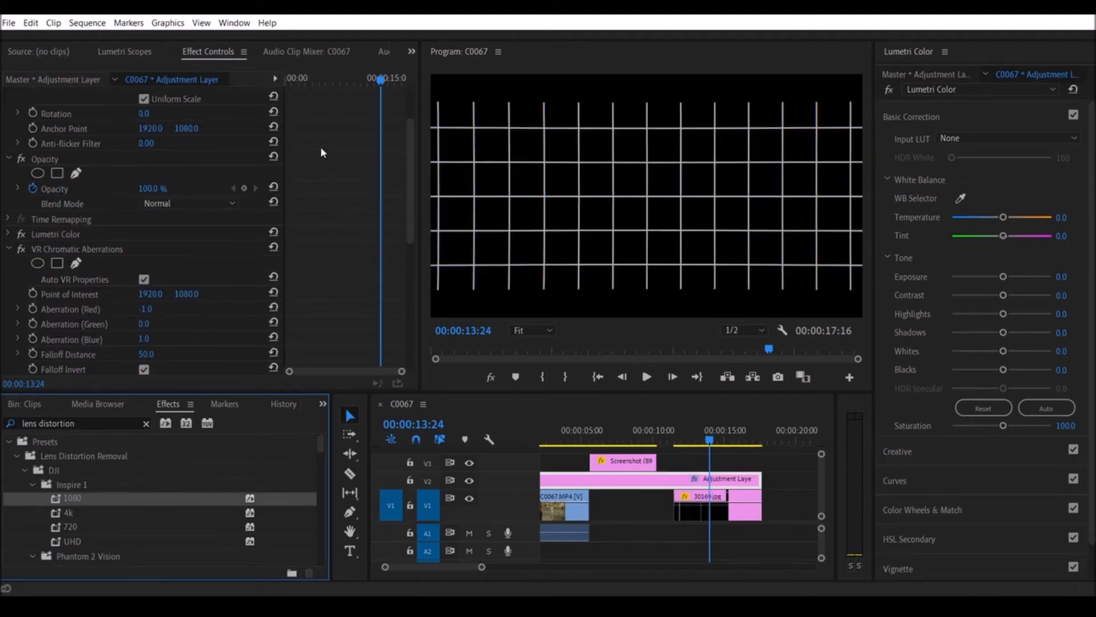
scroll(310, 190, "down", 6)
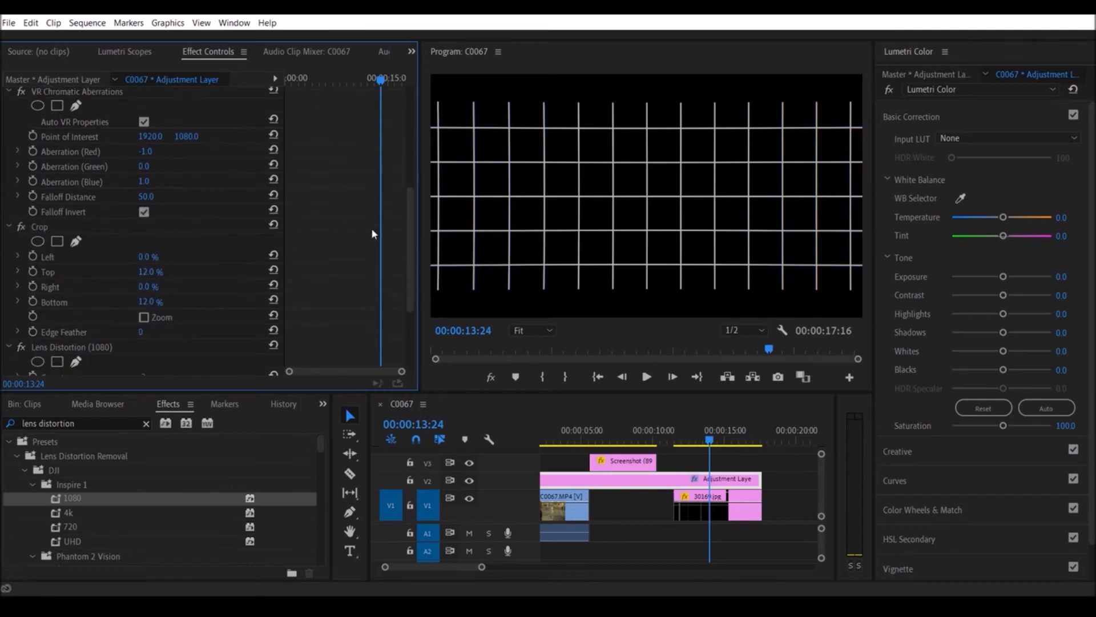
mouse_move(412, 257)
left_mouse_down()
mouse_move(404, 334)
mouse_move(406, 275)
left_mouse_up()
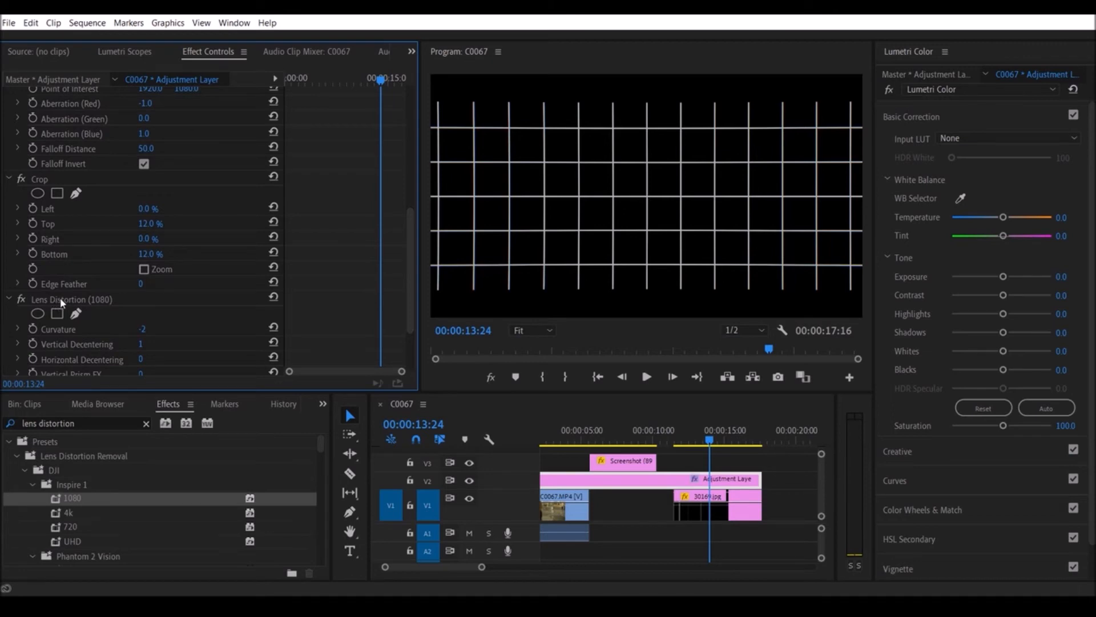
left_click_drag(61, 302, 64, 175)
scroll(309, 299, "down", 2)
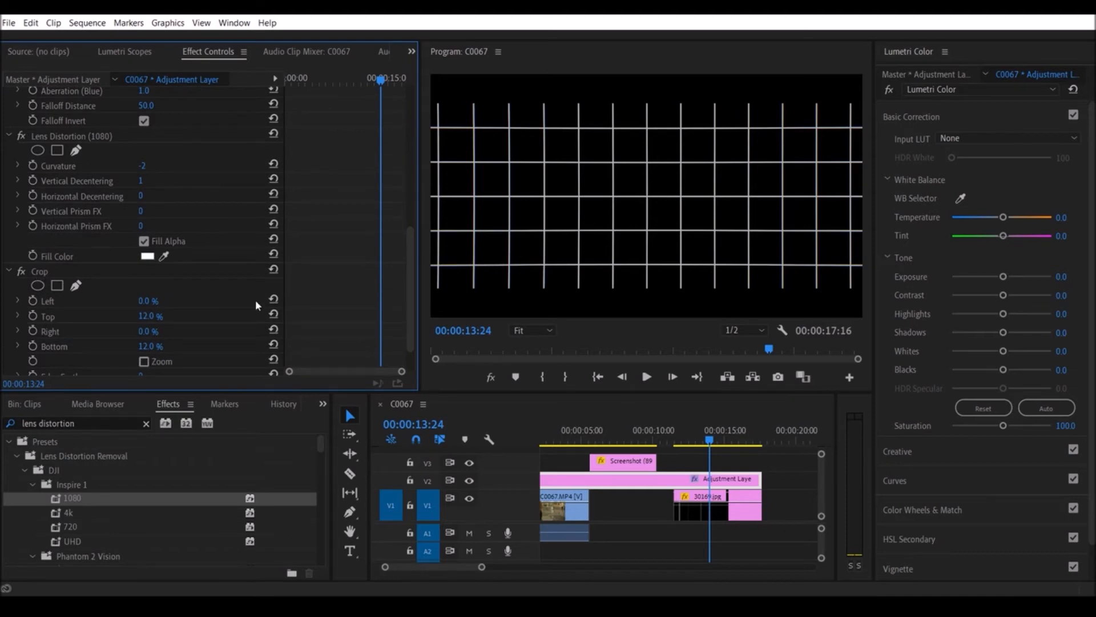
scroll(344, 312, "up", 3)
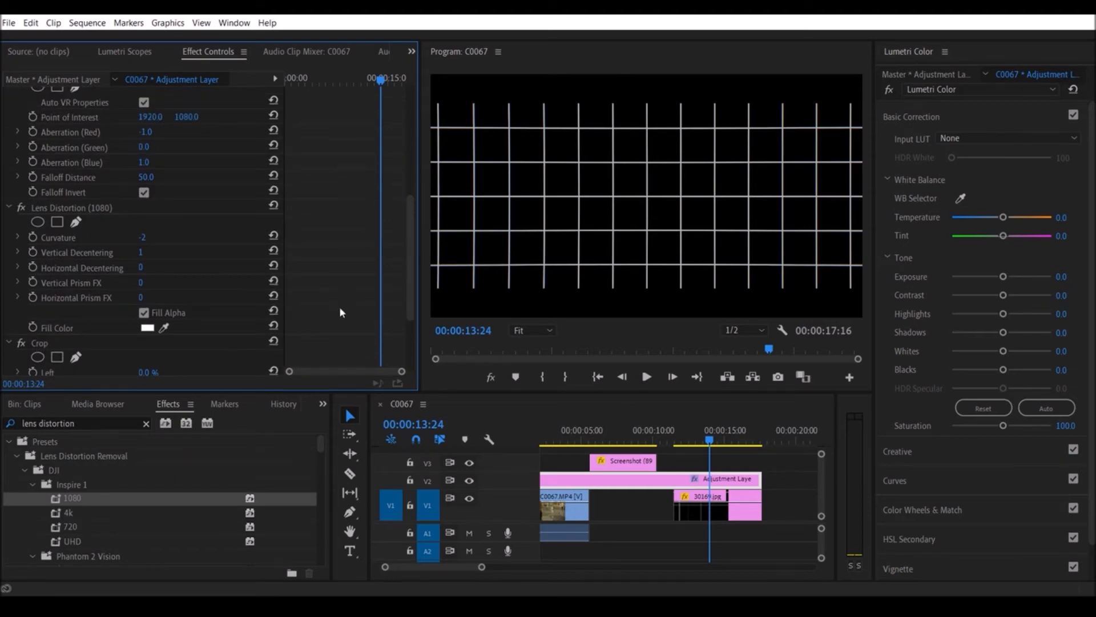
Set the Lens Distortion effect's Curvature to 9 and Vertical Decentering to 0.
left_click(78, 209)
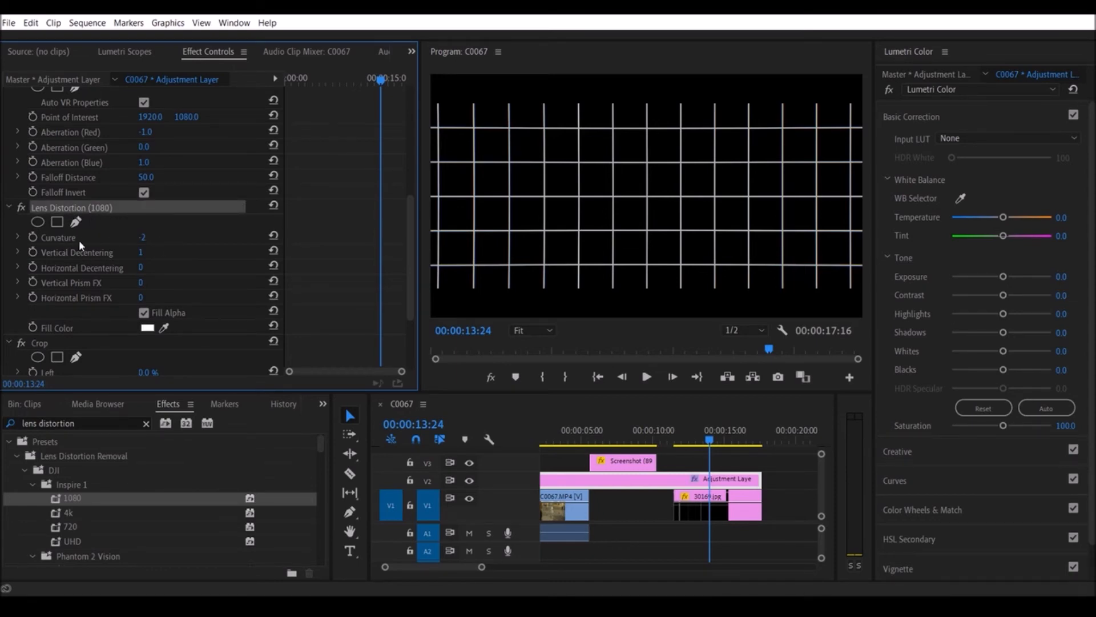
left_click(57, 239)
left_click(144, 237)
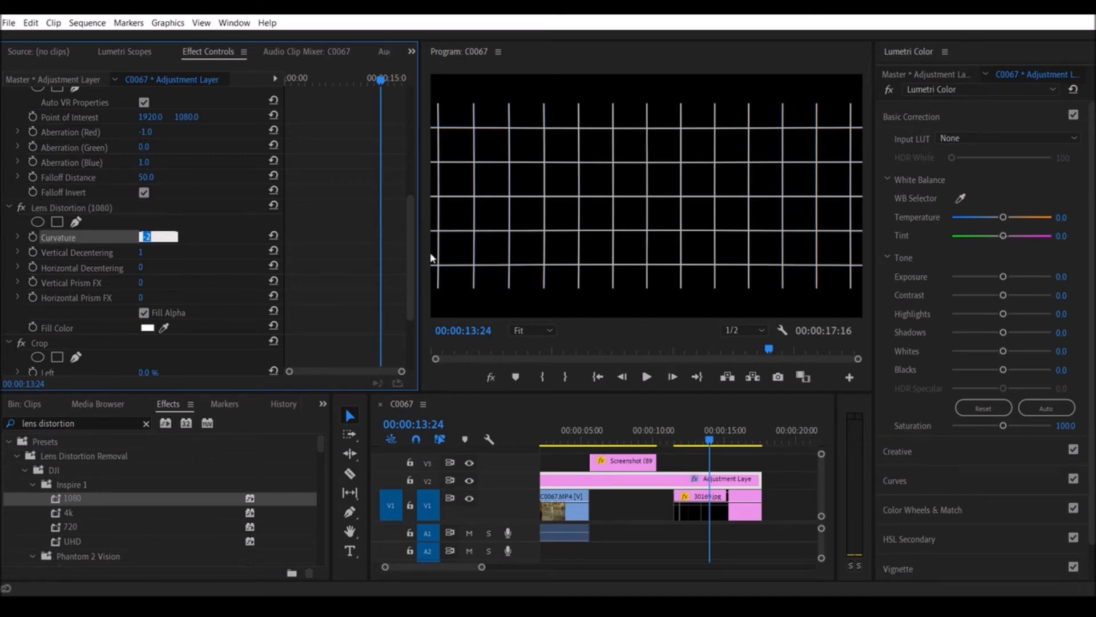
type("9")
key("Return")
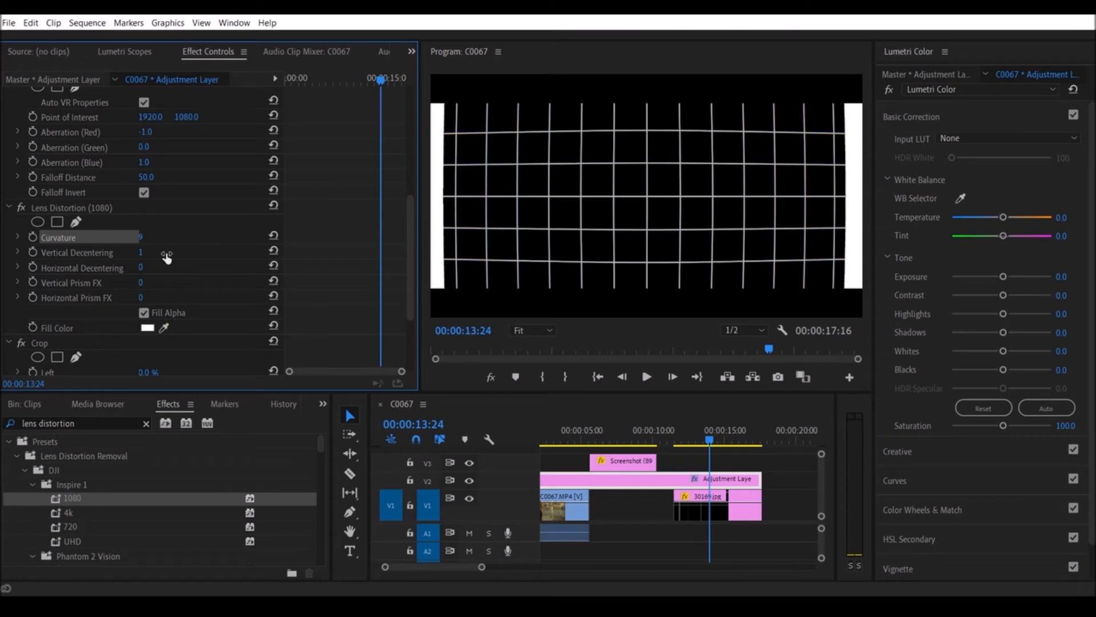
left_click(142, 253)
type("0")
key("Return")
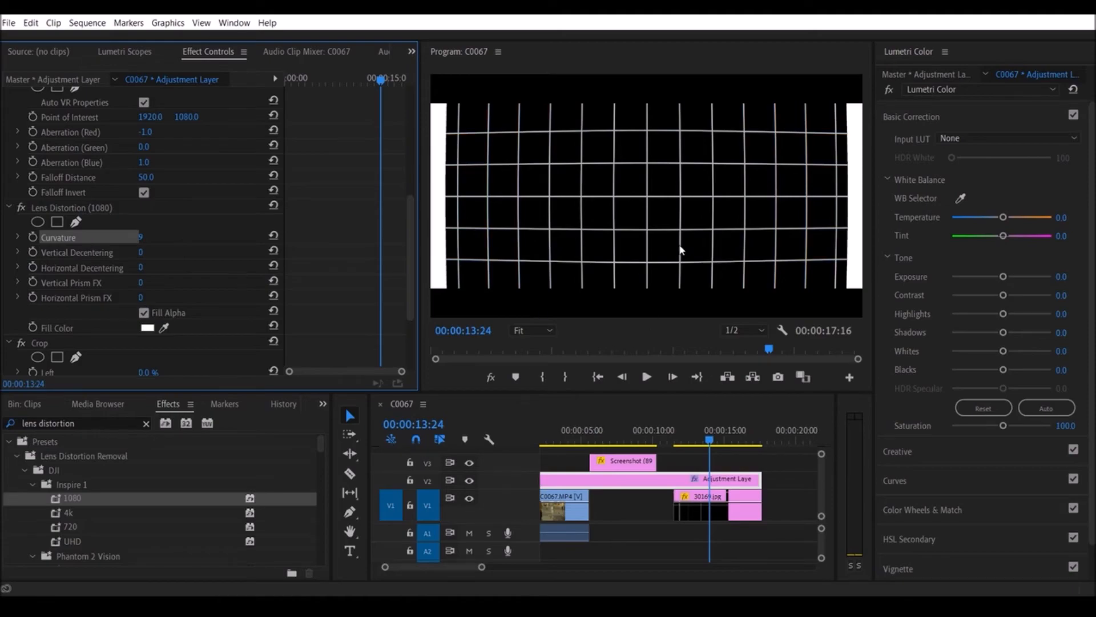
Inspect the distorted grid in full screen and check the frame edges on the C0067.MP4 footage.
key("ctrl+grave")
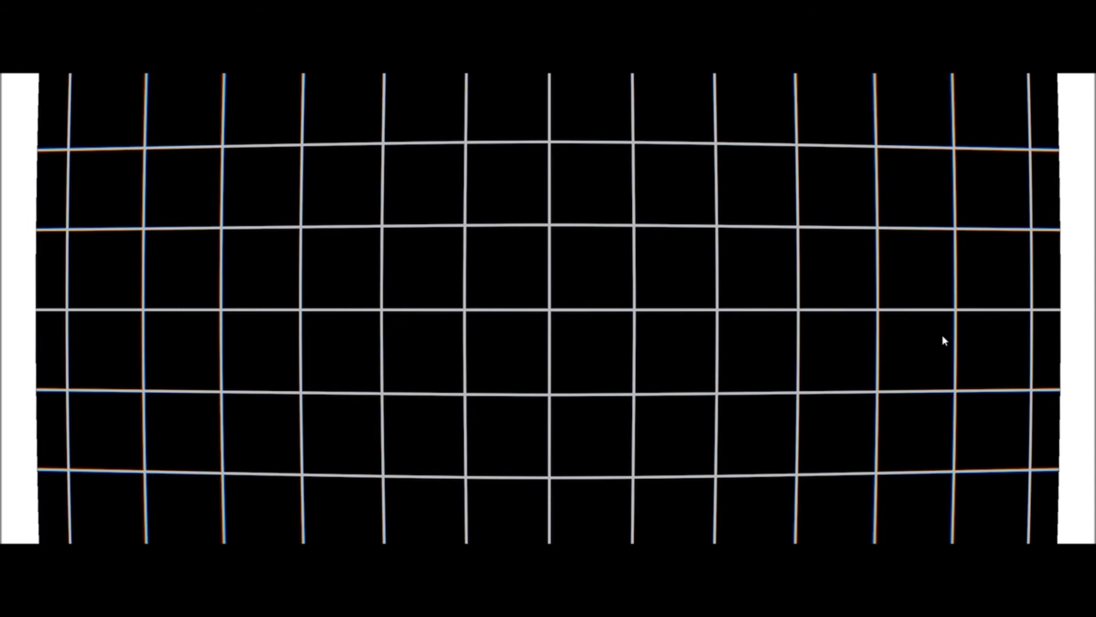
key("Escape")
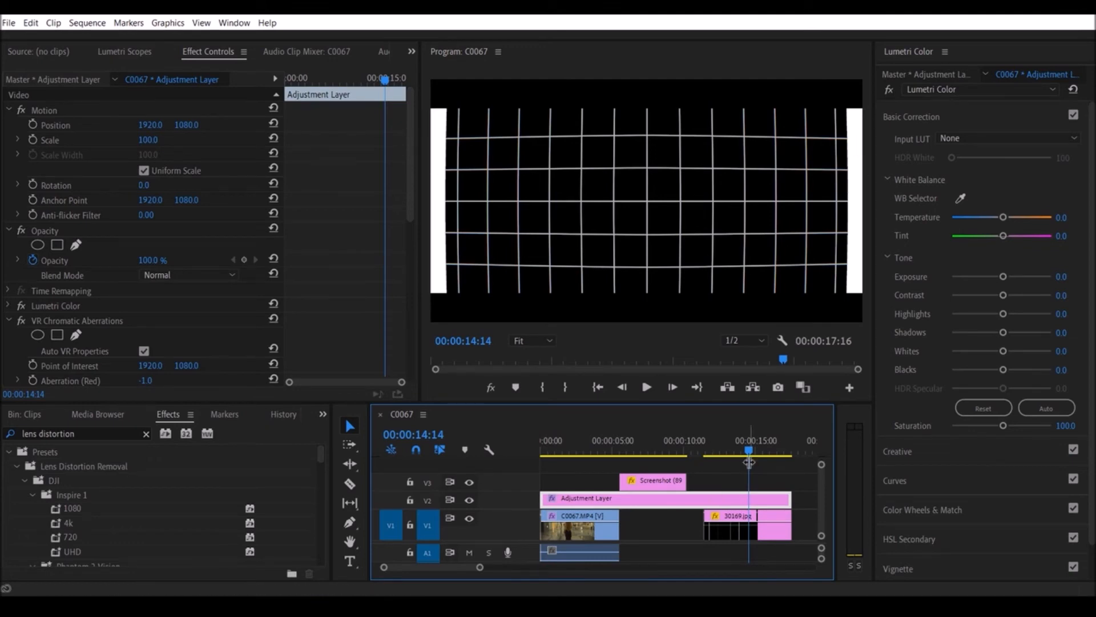
left_click_drag(749, 451, 582, 451)
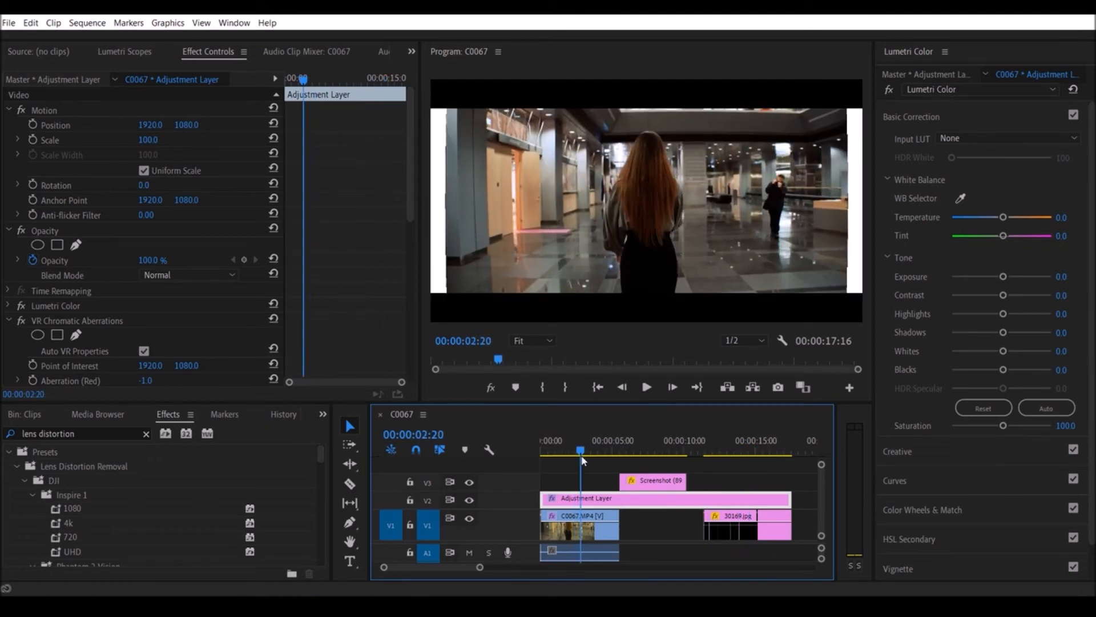
left_click(716, 441)
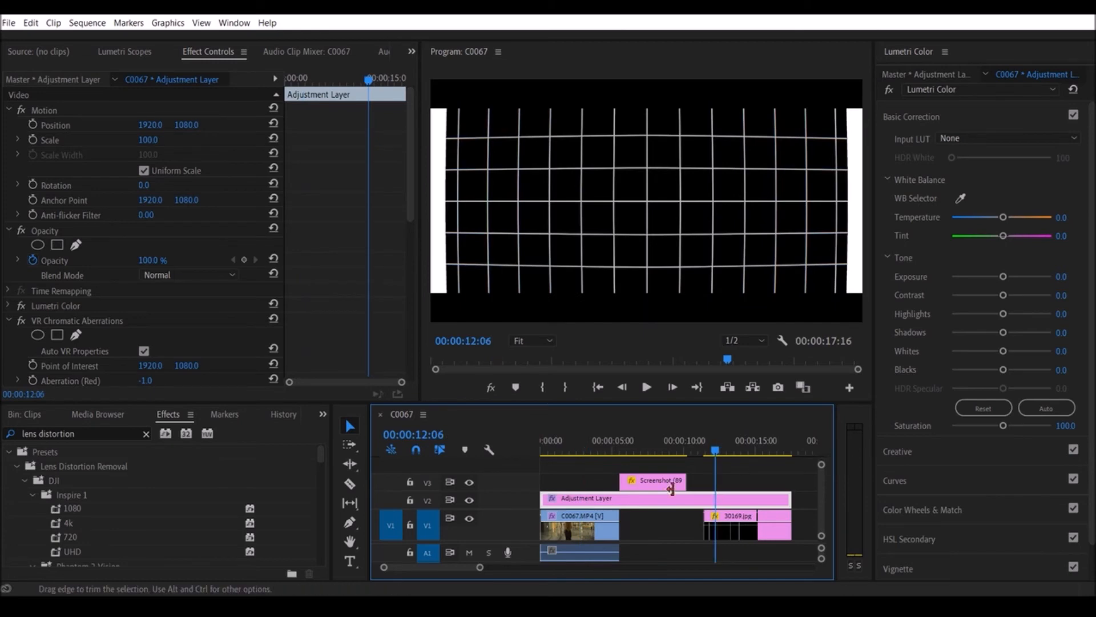
Find the Transform distort effect and apply it to the adjustment layer.
left_click(145, 433)
left_click(97, 434)
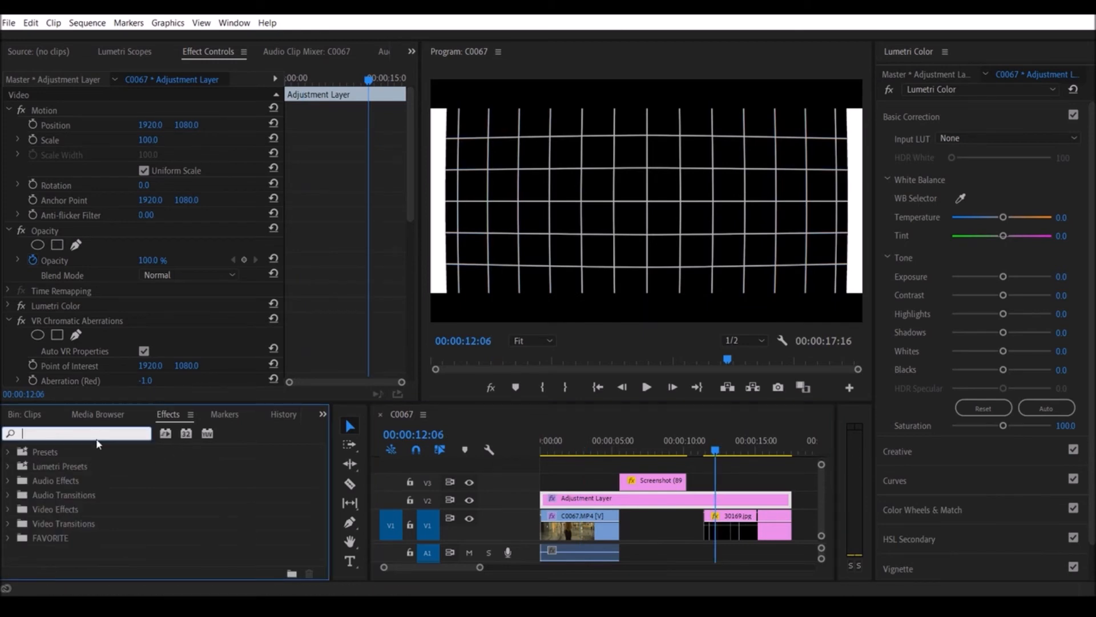
type("transform")
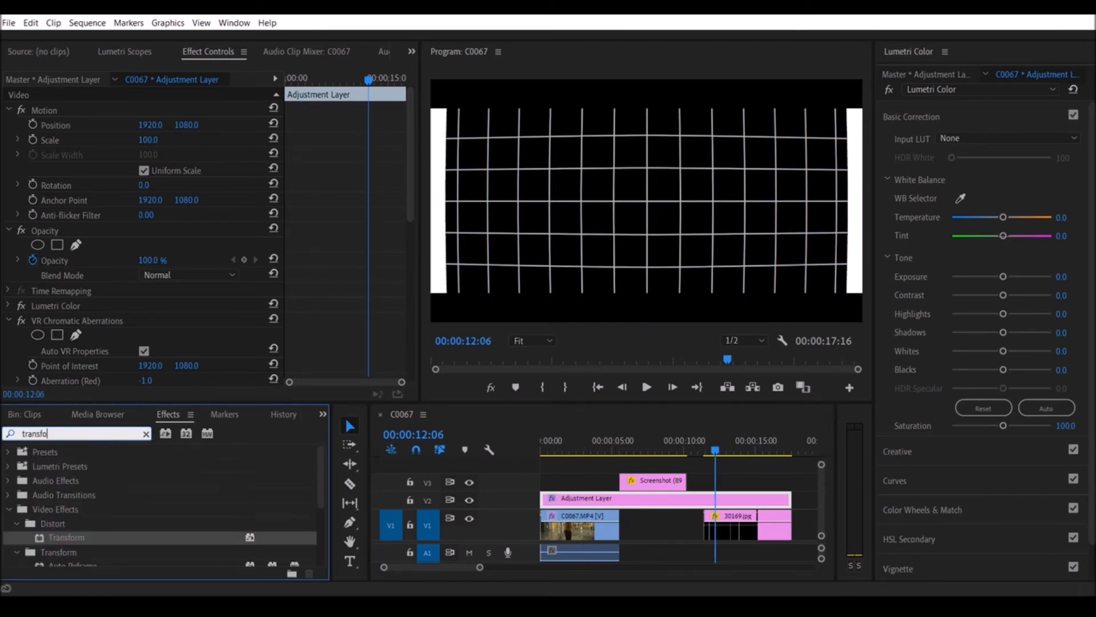
left_click_drag(61, 538, 743, 500)
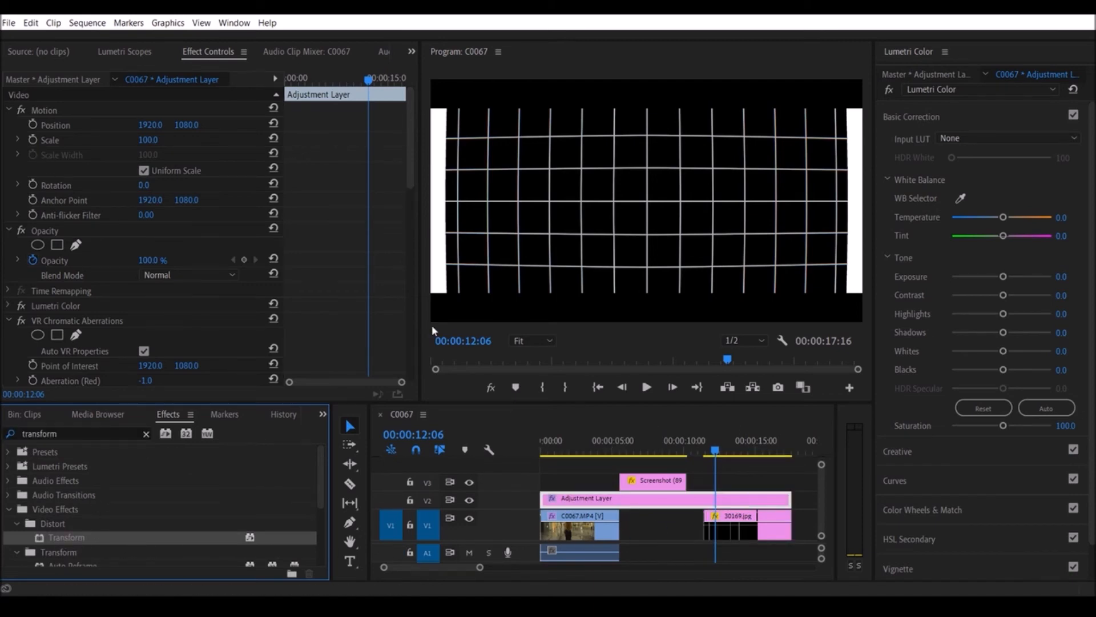
Move the Transform effect between Lens Distortion and Crop in the adjustment layer's effect stack.
scroll(340, 303, "down", 10)
scroll(350, 338, "down", 4)
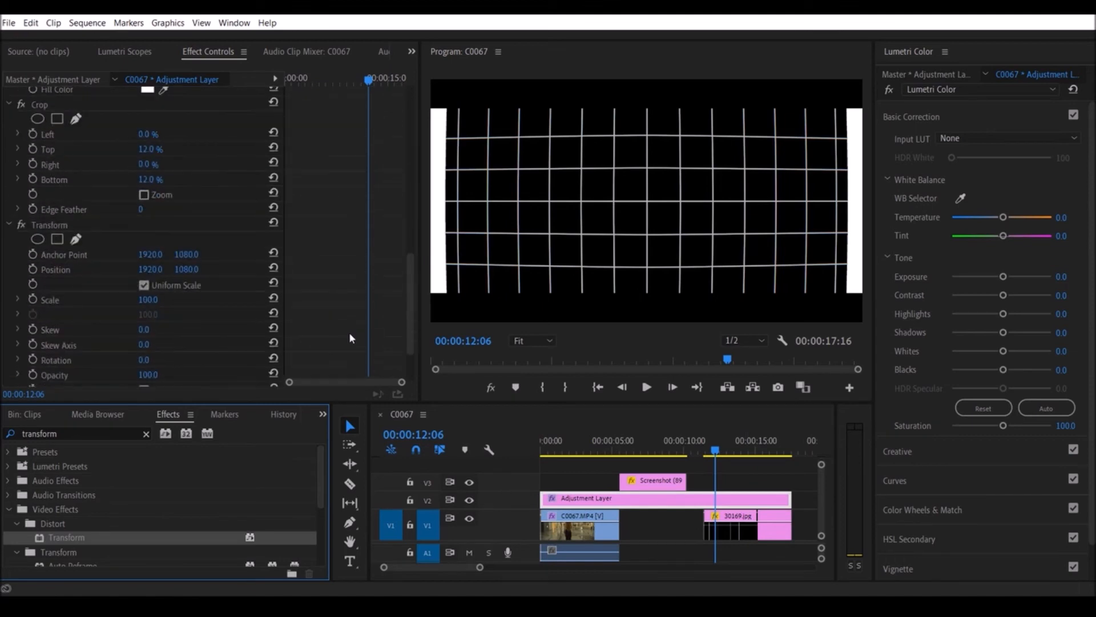
scroll(317, 265, "down", 2)
scroll(342, 310, "up", 5)
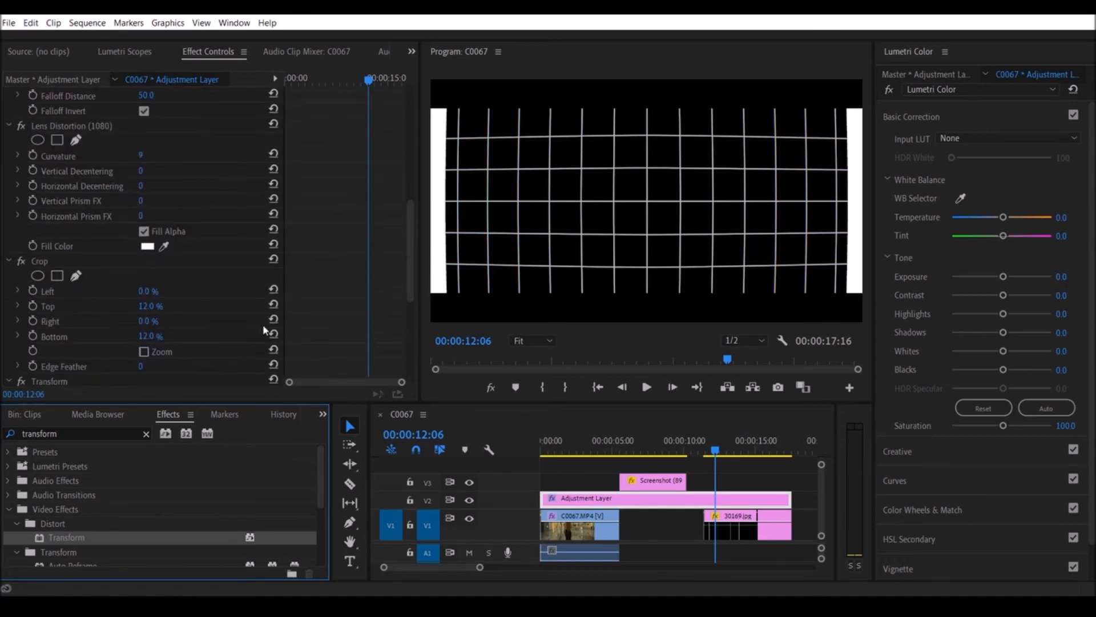
left_click(53, 382)
scroll(304, 317, "down", 1)
left_click_drag(54, 354, 69, 231)
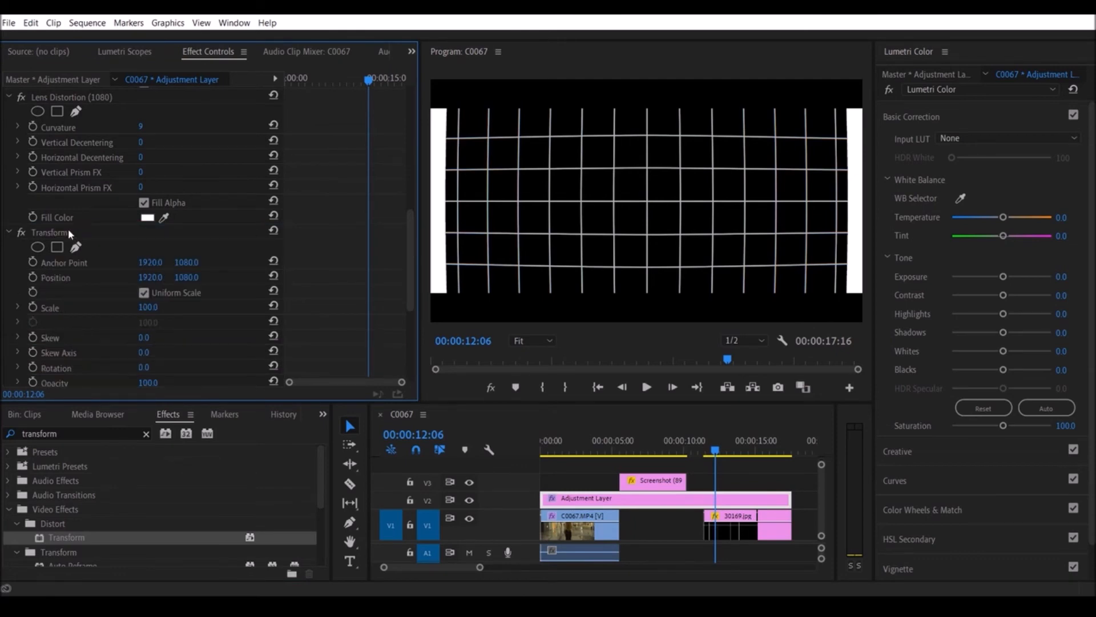
Set the Transform effect's Scale to 109.
left_click(36, 231)
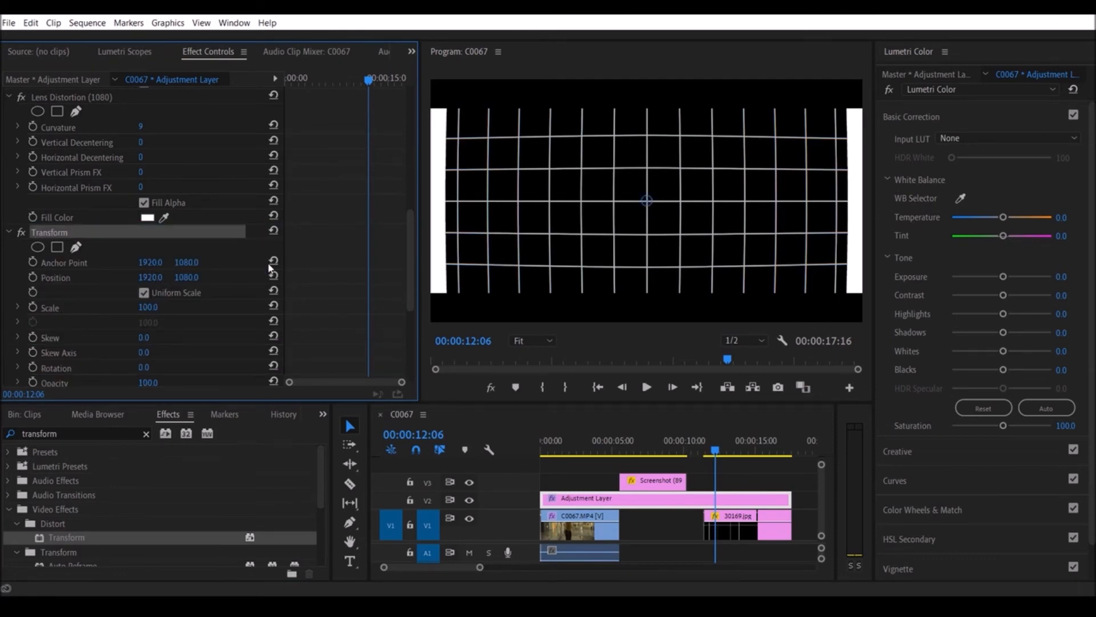
scroll(367, 296, "down", 1)
left_click(49, 276)
left_click(150, 279)
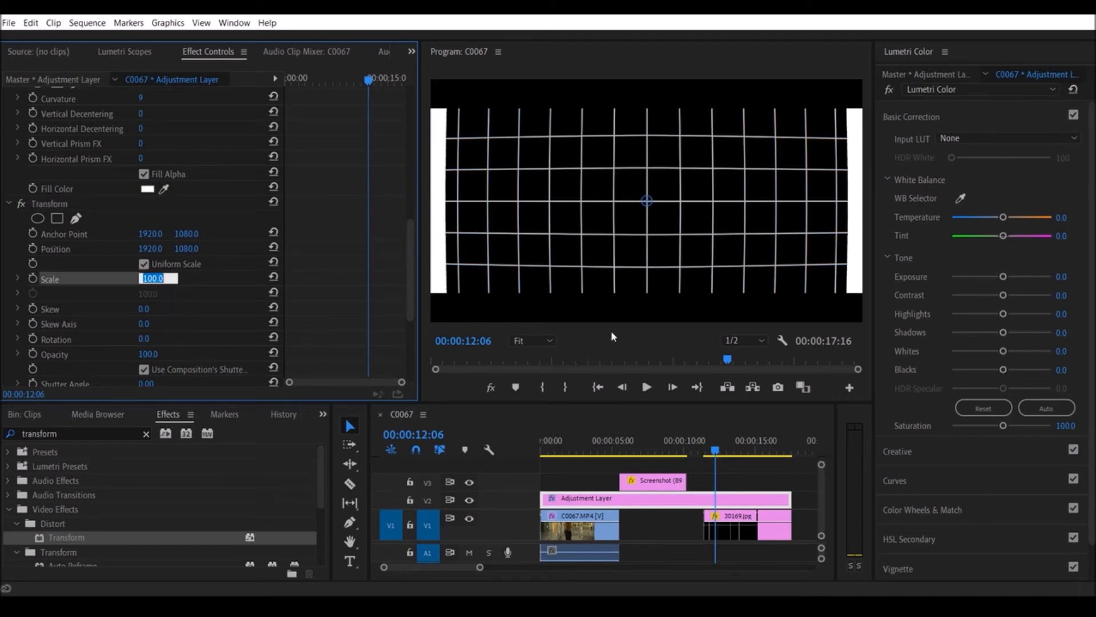
type("109")
key("Return")
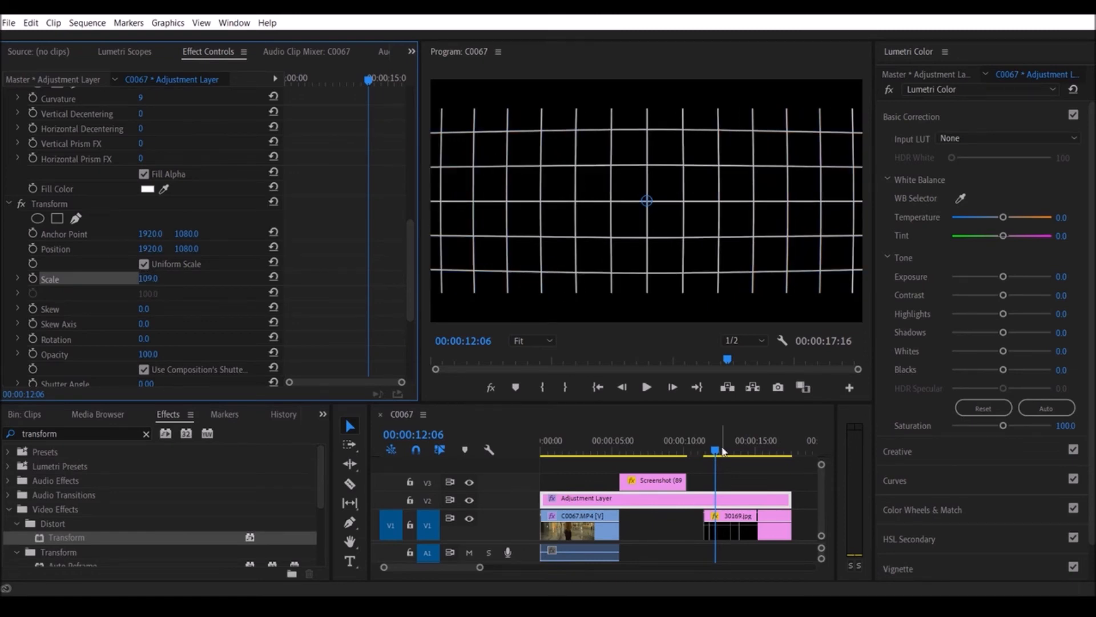
Play the scaled grid image and check its curvature and edges in full screen.
key("space")
key("ctrl+grave")
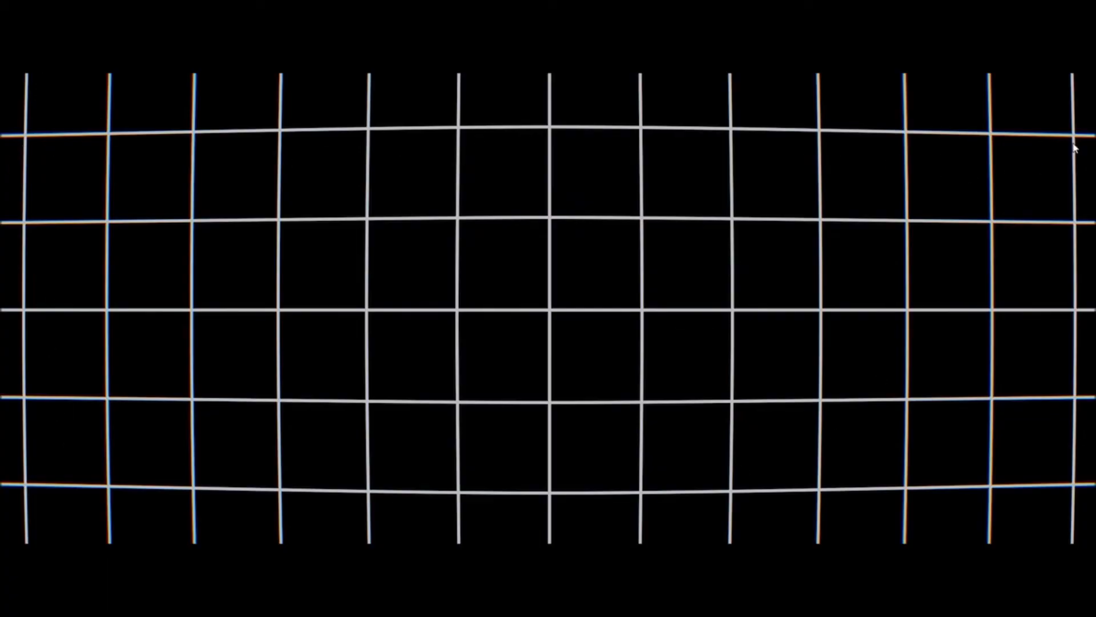
key("ctrl+grave")
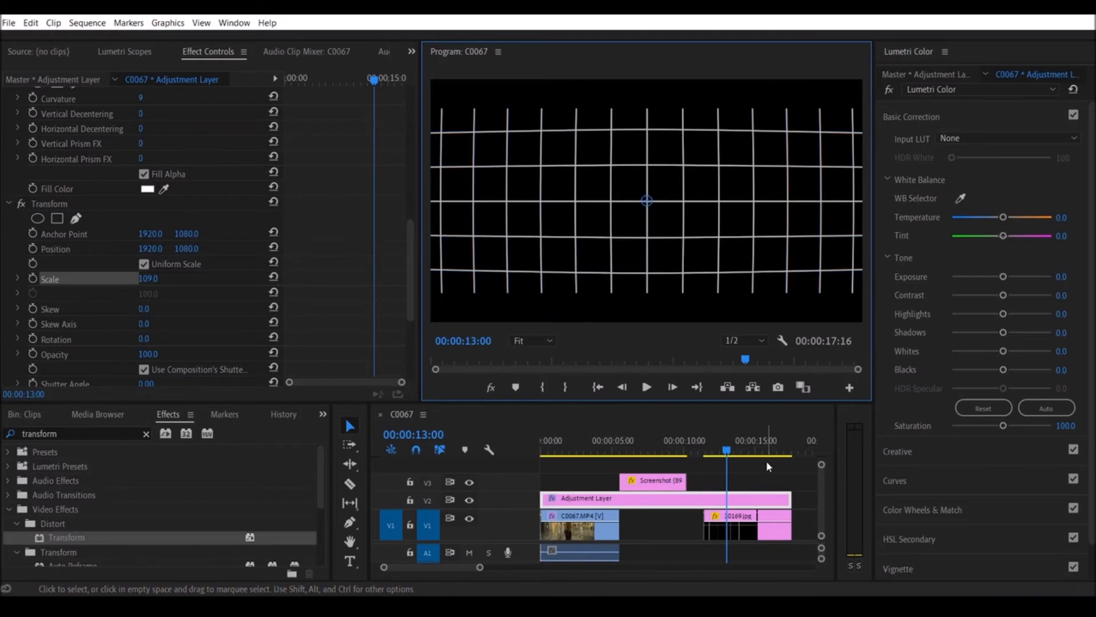
Enlarge the preview of C0067.MP4 and toggle Global FX Mute repeatedly to compare the shot with and without effects.
left_click_drag(727, 451, 567, 468)
left_click(588, 527)
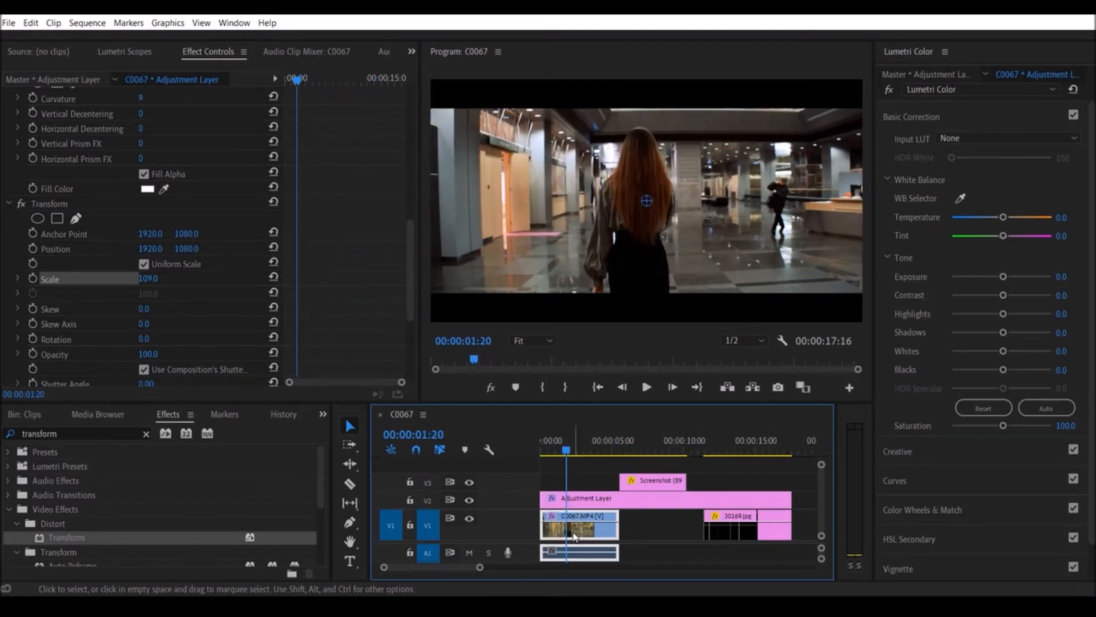
left_click(605, 256)
key("ctrl+grave")
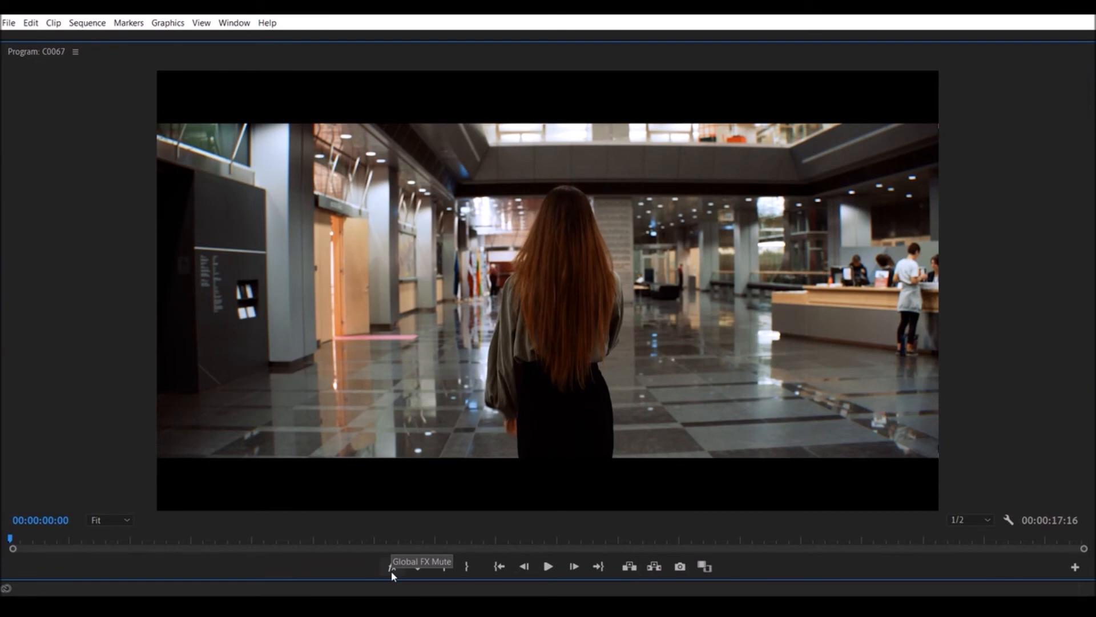
left_click(391, 567)
left_click(392, 570)
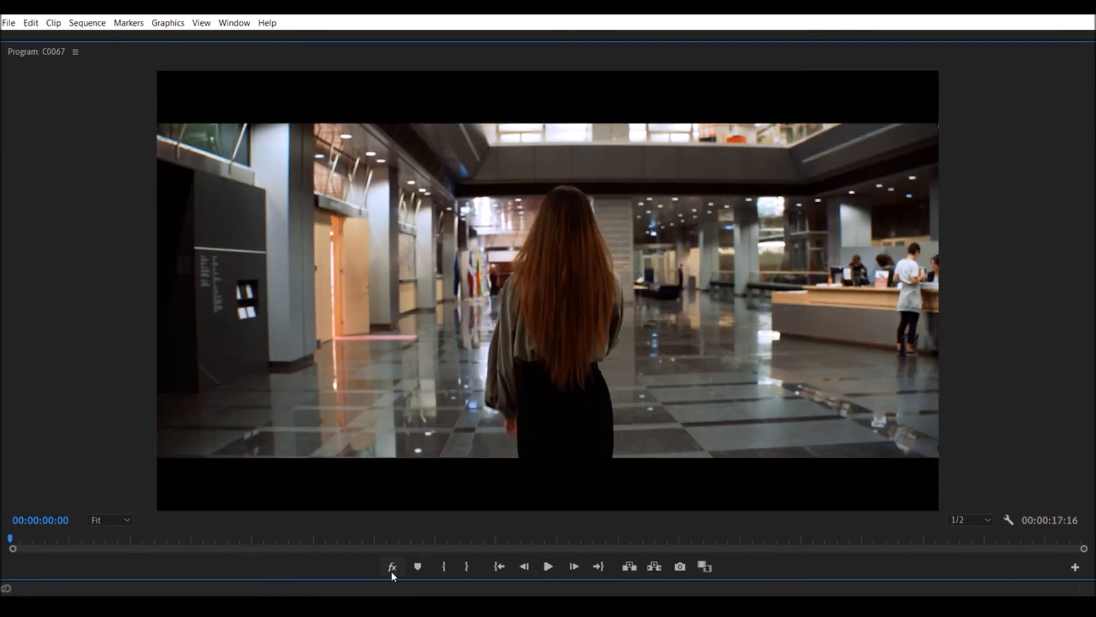
left_click(392, 570)
left_click(392, 570)
left_click(392, 570)
left_click(392, 571)
left_click(391, 570)
left_click(392, 571)
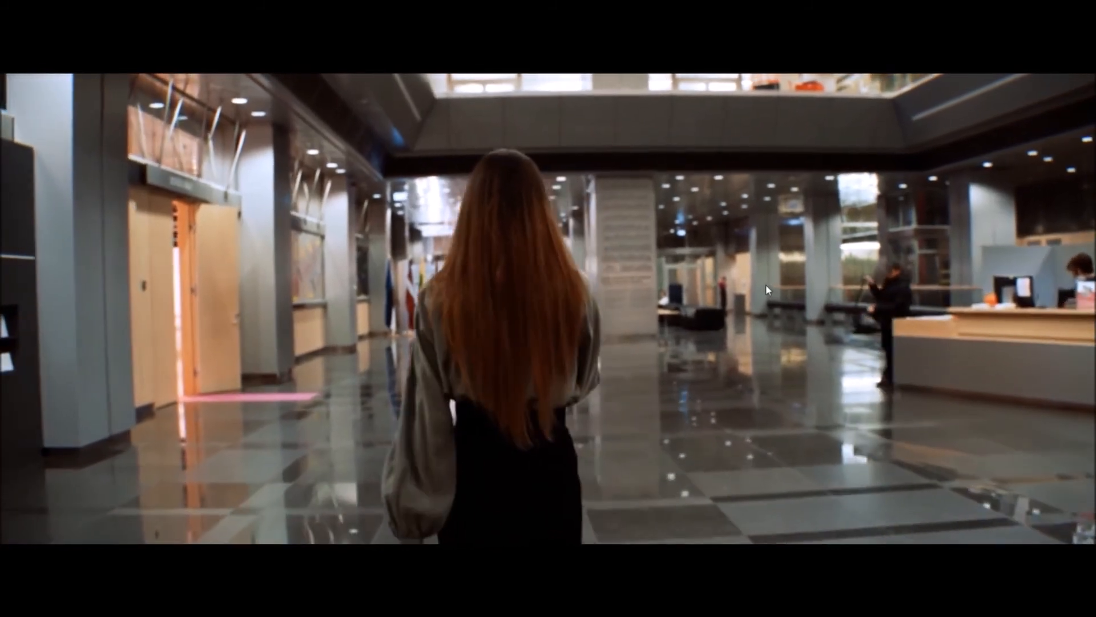
key("Escape")
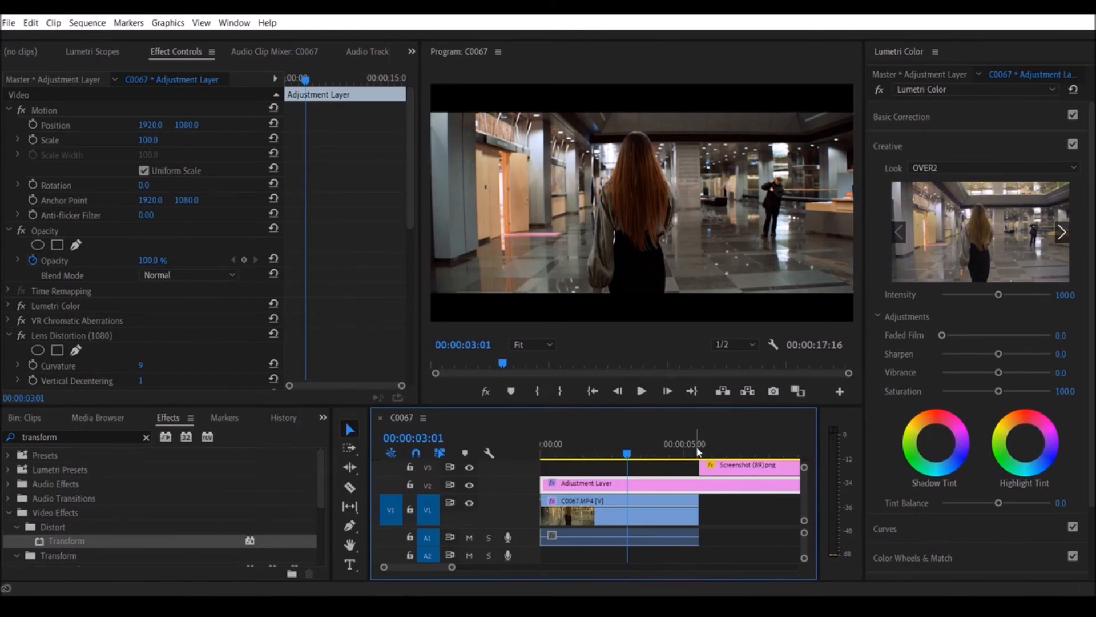
Jump to the Screenshot (89).png reference frame on track V3 and view it in full screen.
left_click(697, 451)
left_click(714, 466)
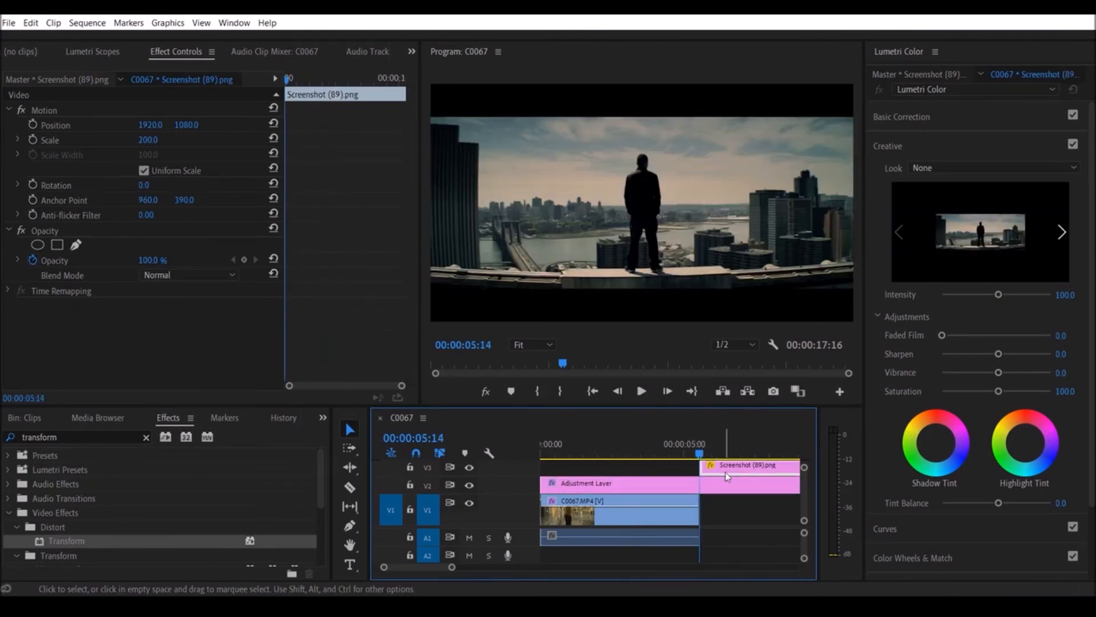
left_click(536, 215)
key("ctrl+grave")
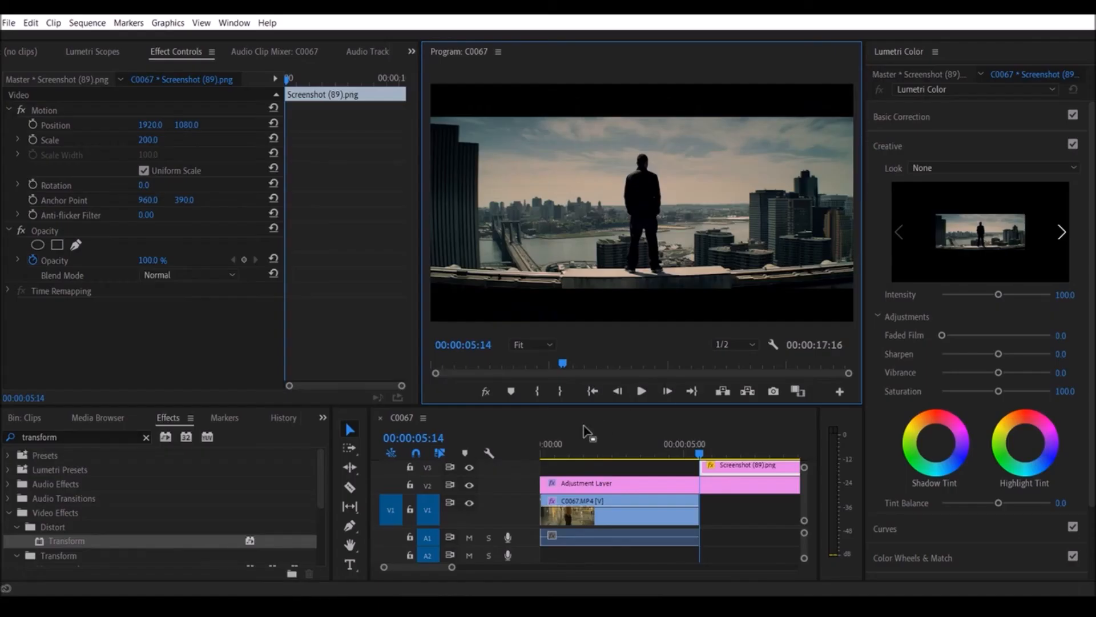
Magnify the reference screenshot to 100% to examine its left edge, and restore the Fit magnification.
left_click(532, 345)
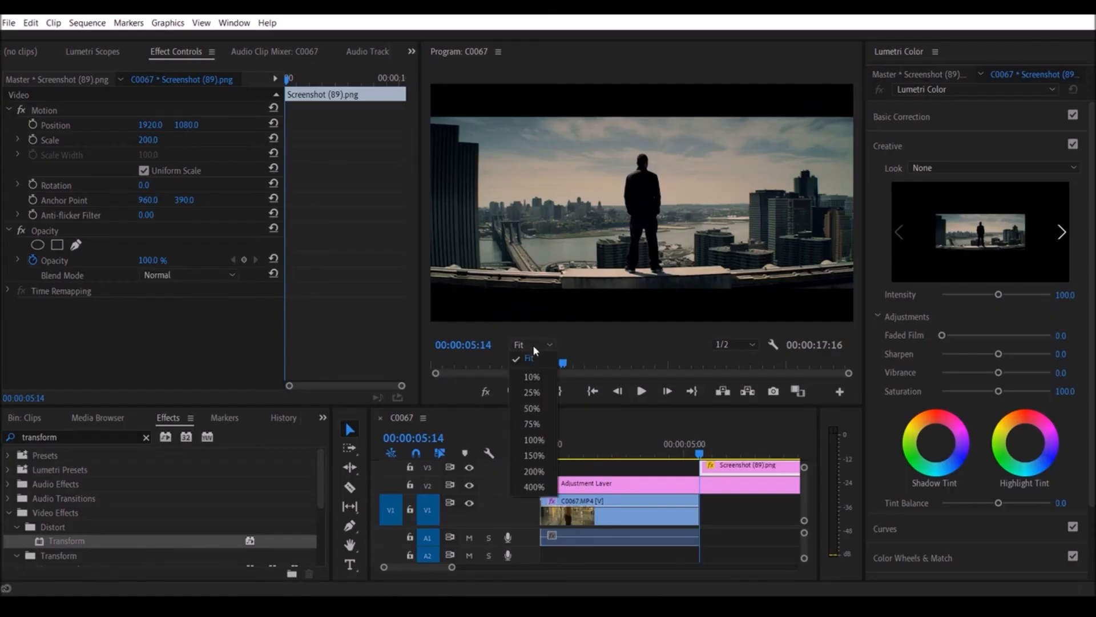
left_click(535, 439)
left_click_drag(629, 330, 436, 329)
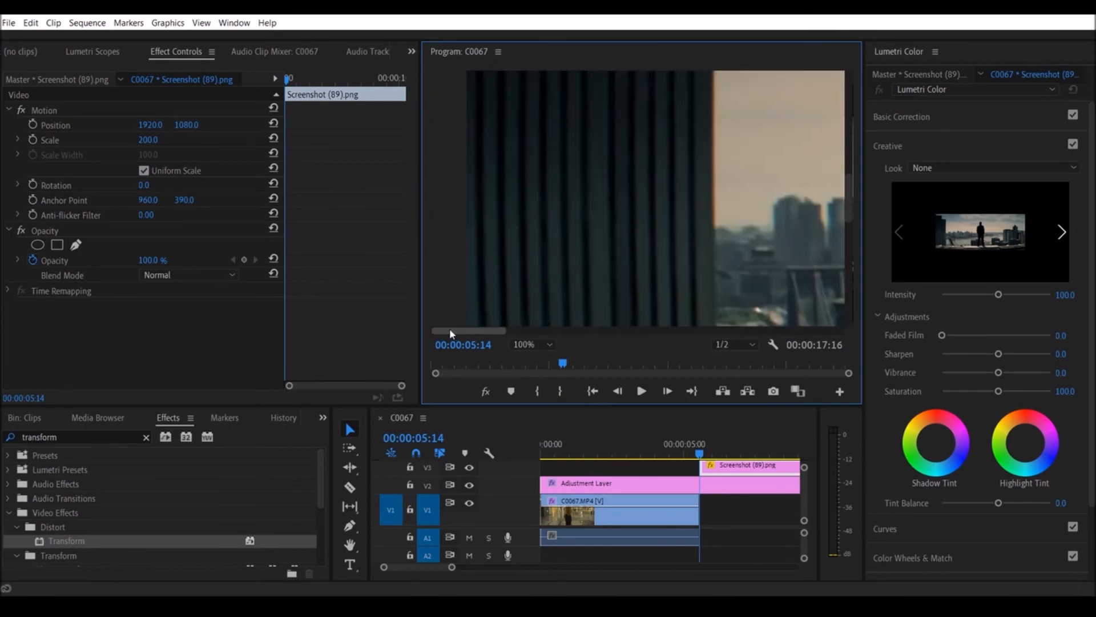
left_click(532, 345)
left_click(534, 365)
Return to the C0067.MP4 clip at 00:00:02:02 and view the graded shot in full screen.
left_click(601, 445)
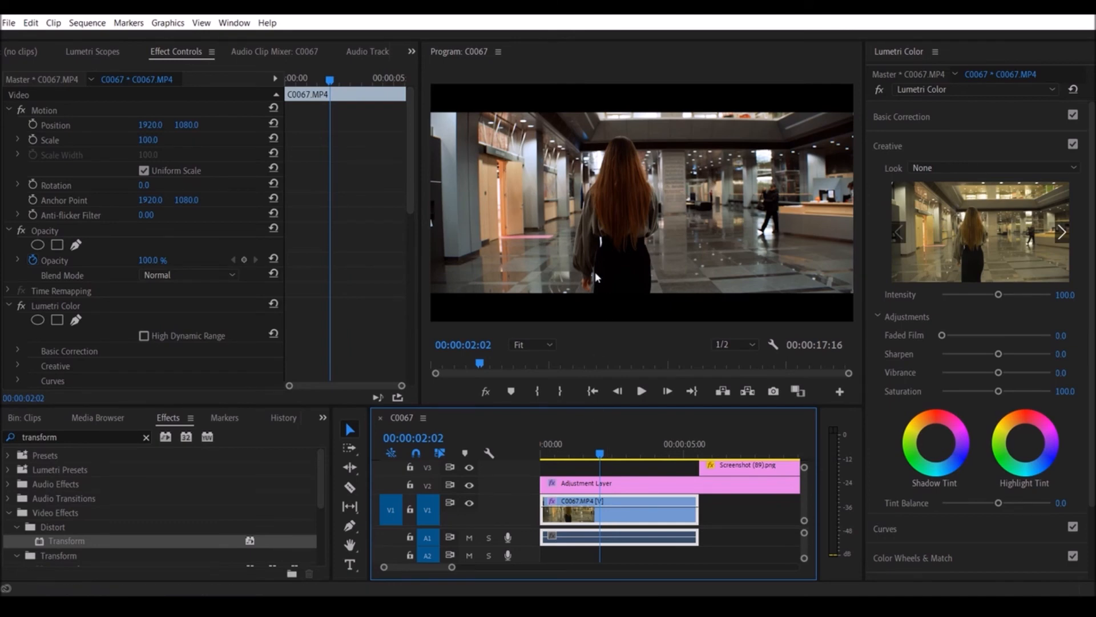
key("ctrl+grave")
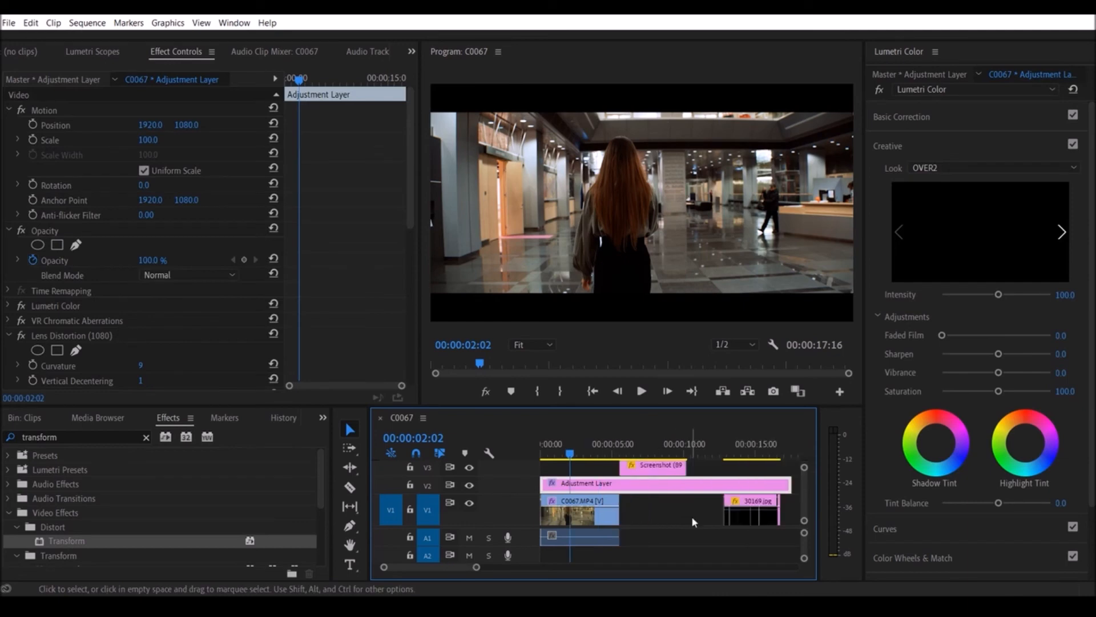
Remove the 30169.jpg clip from the timeline and extend the adjustment layer on track V2 to 00:00:34:01.
key("ctrl+z")
key("ctrl+z")
key("ctrl+z")
key("ctrl+z")
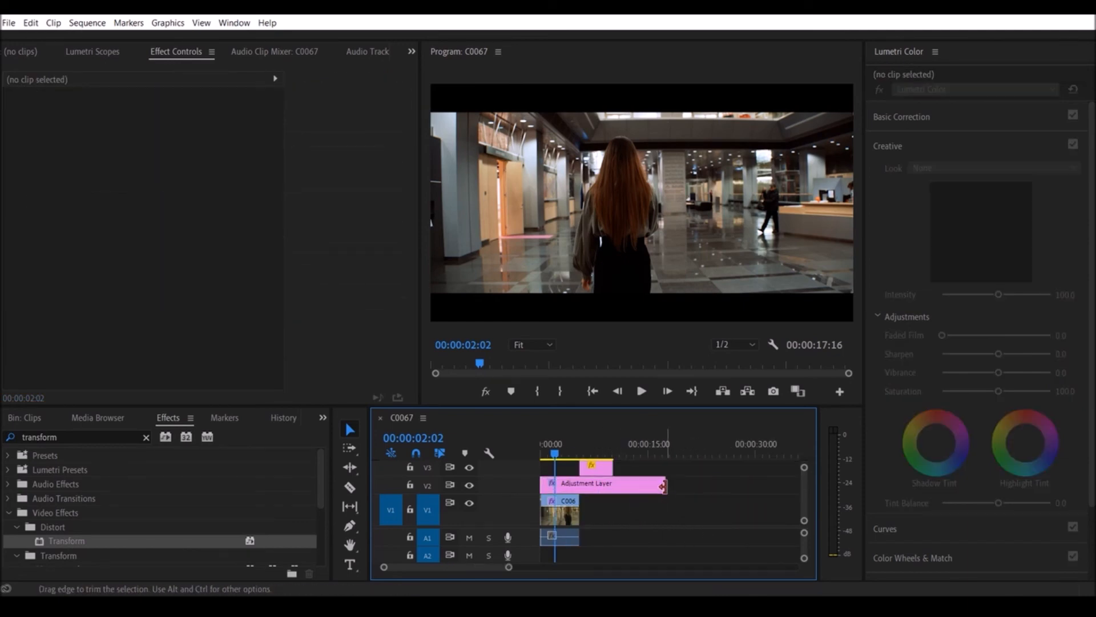
Place C0002.MP4 from the Clips bin on track V1 beneath the adjustment layer, leaving a gap after C0067.MP4.
left_click(28, 419)
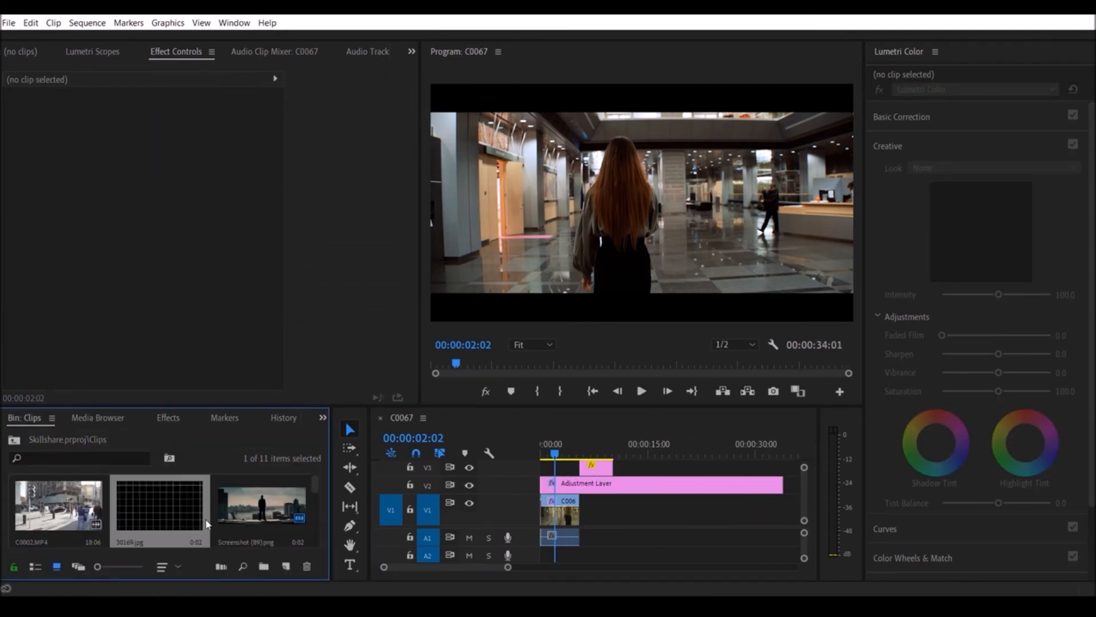
scroll(239, 521, "down", 2)
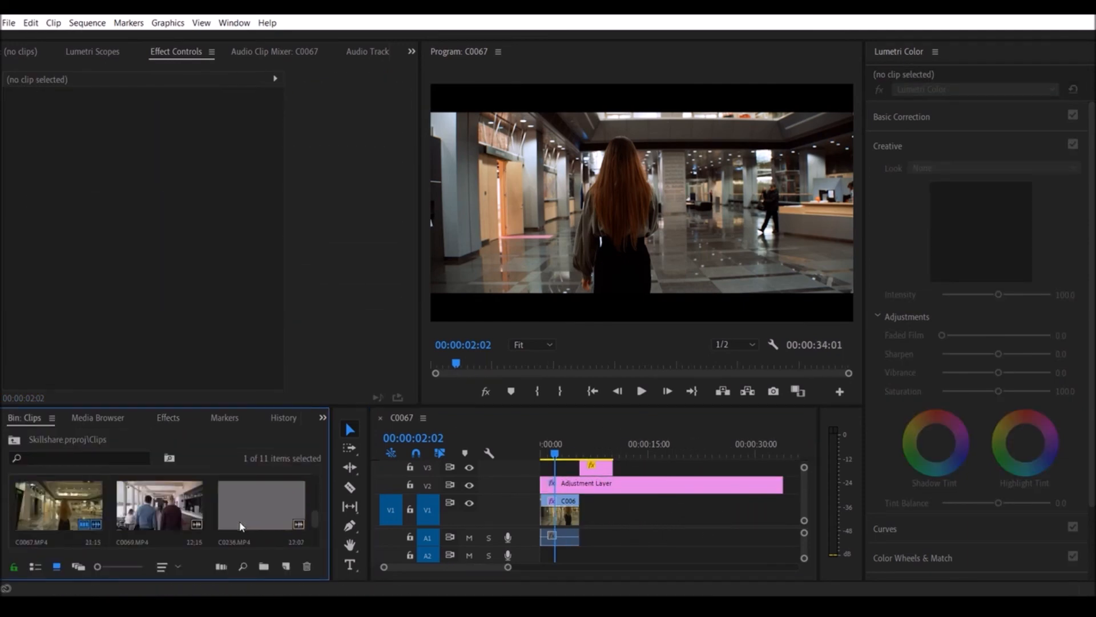
left_click(657, 483)
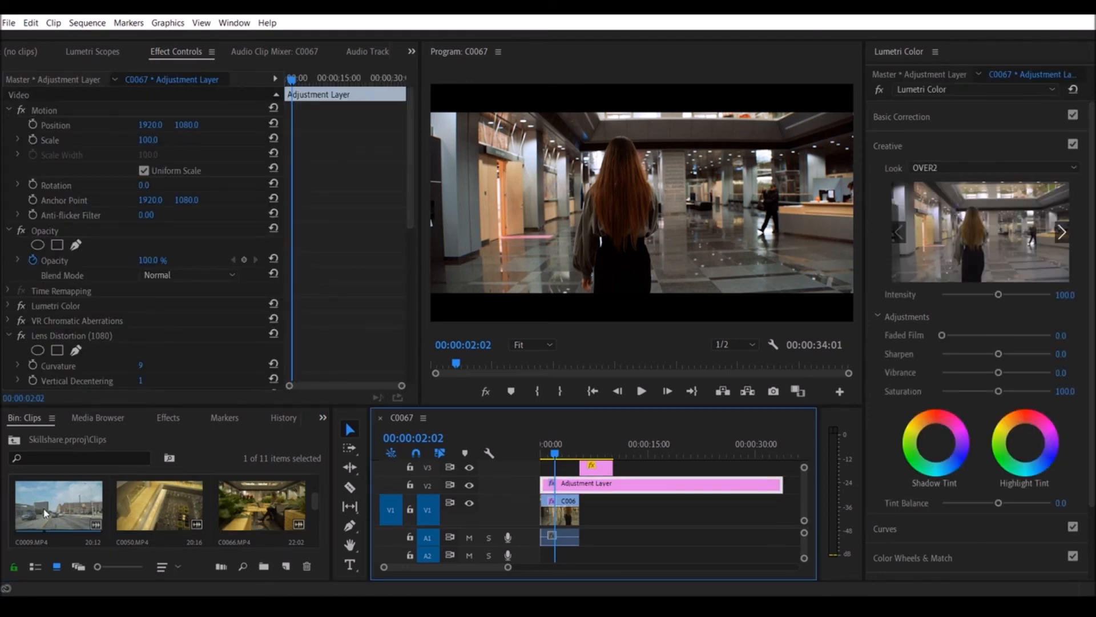
scroll(155, 513, "down", 2)
left_click_drag(59, 511, 602, 525)
Set the Basic Correction Highlights of C0002.MP4 to -100 while viewing 00:00:13:05, and increase the height of track A1.
left_click(635, 451)
left_click(634, 514)
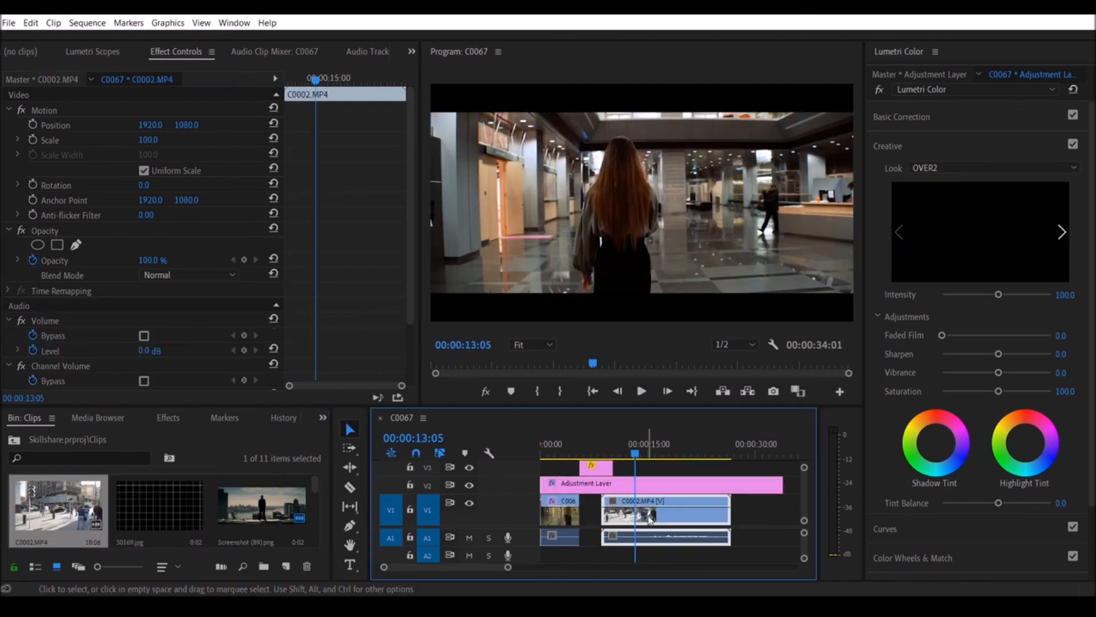
left_click(906, 117)
left_click(904, 116)
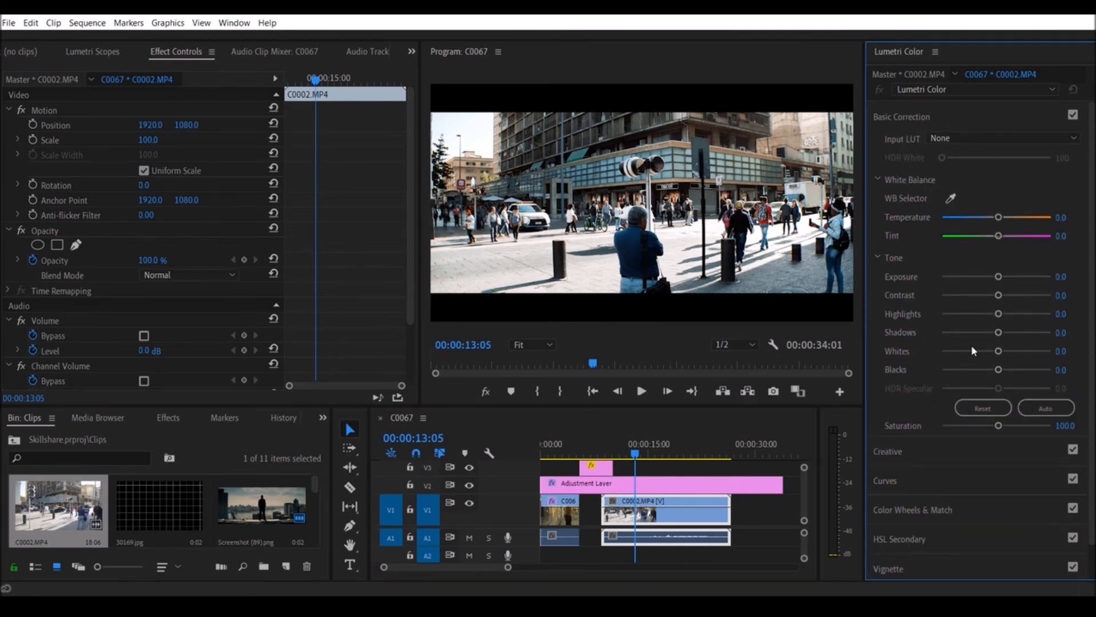
left_click_drag(998, 314, 946, 316)
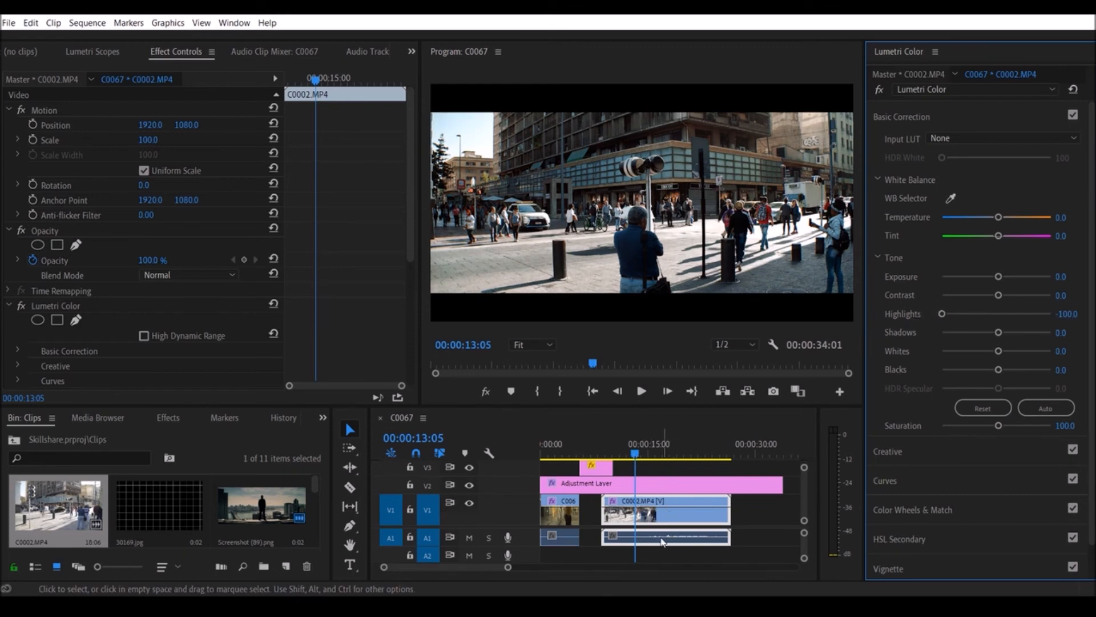
left_click_drag(526, 552, 525, 562)
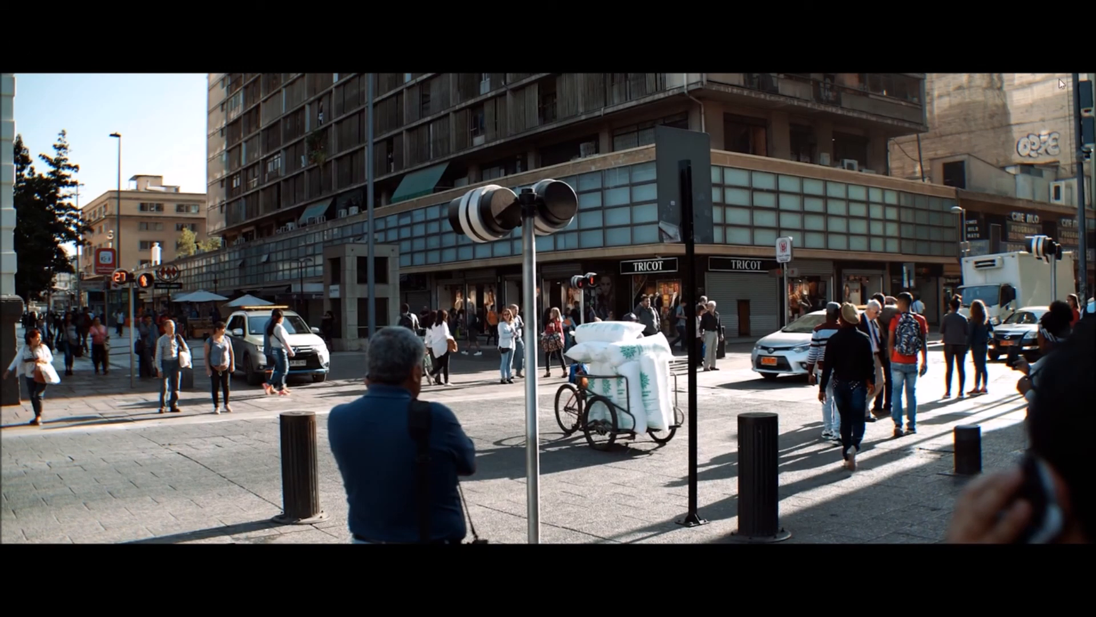
Review the graded C0002.MP4 street shot in full screen at 00:00:14:09.
key("Escape")
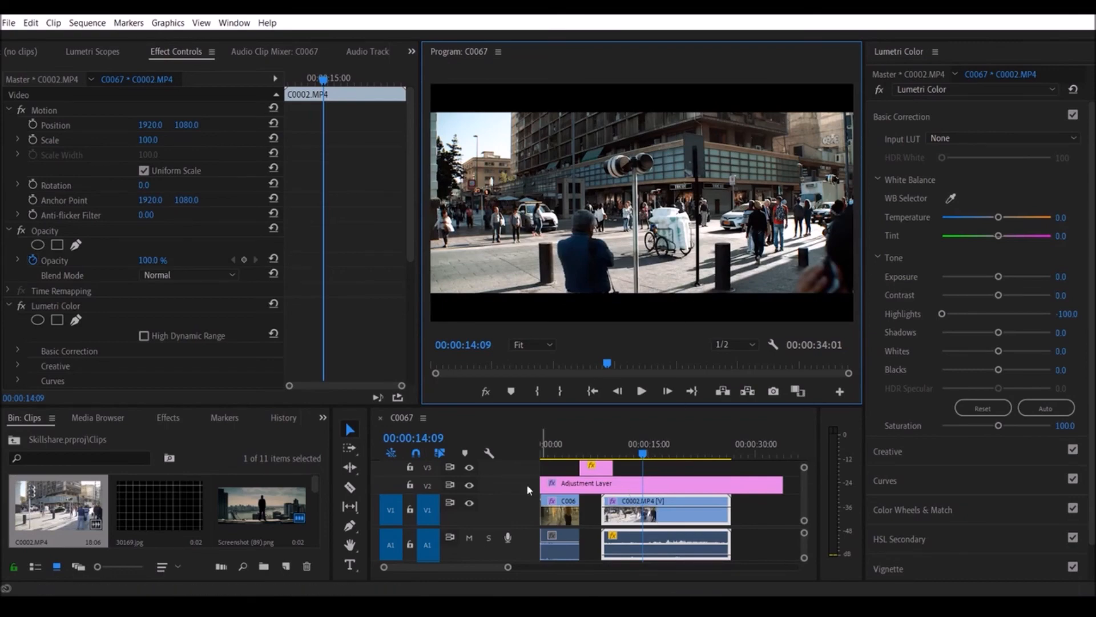
key("ctrl+grave")
key("ctrl+grave")
key("ctrl+grave")
key("ctrl+grave")
Magnify the C0002.MP4 preview to 100% to examine its left edge in an enlarged view, and restore the Fit magnification.
left_click(537, 345)
left_click(547, 441)
scroll(636, 262, "left", 5)
mouse_move(848, 204)
left_mouse_down()
mouse_move(850, 184)
mouse_move(849, 215)
left_mouse_up()
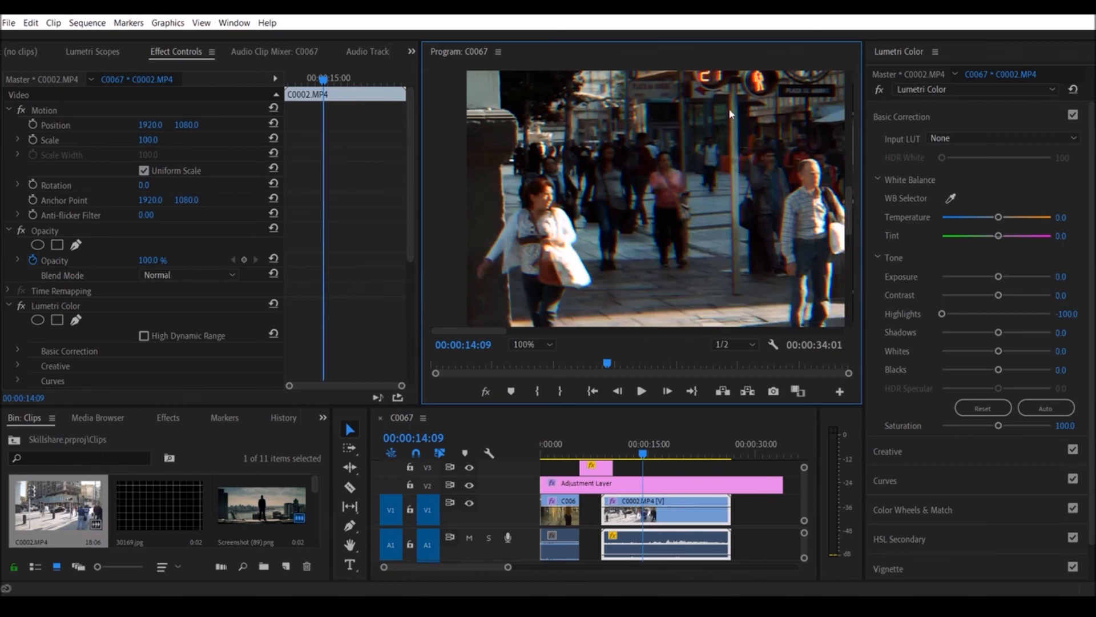
key("grave")
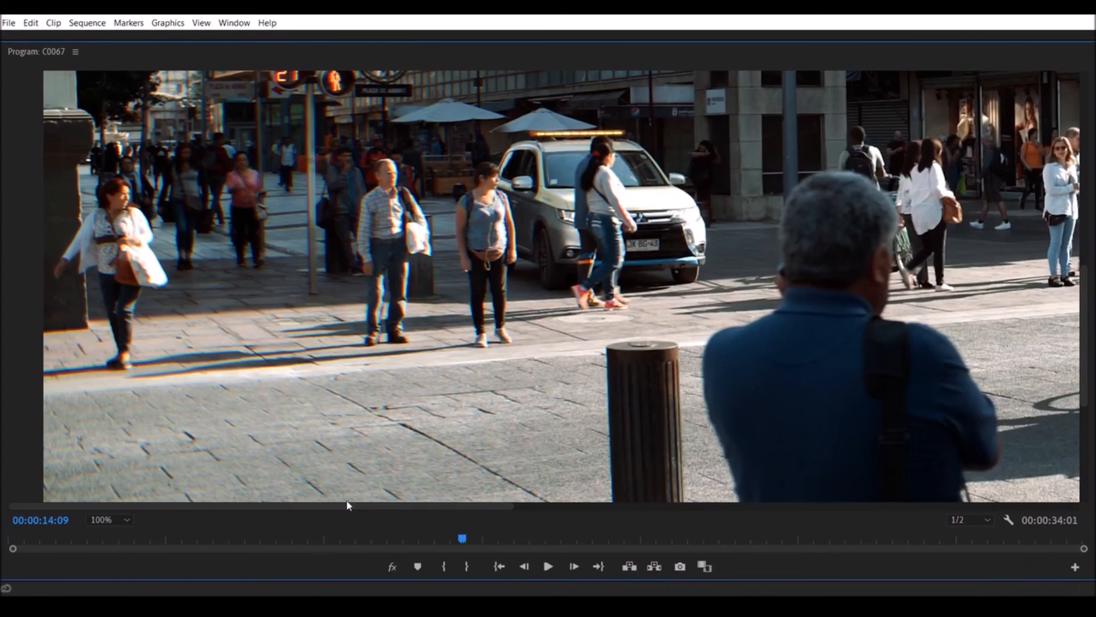
left_click_drag(1092, 296, 1078, 217)
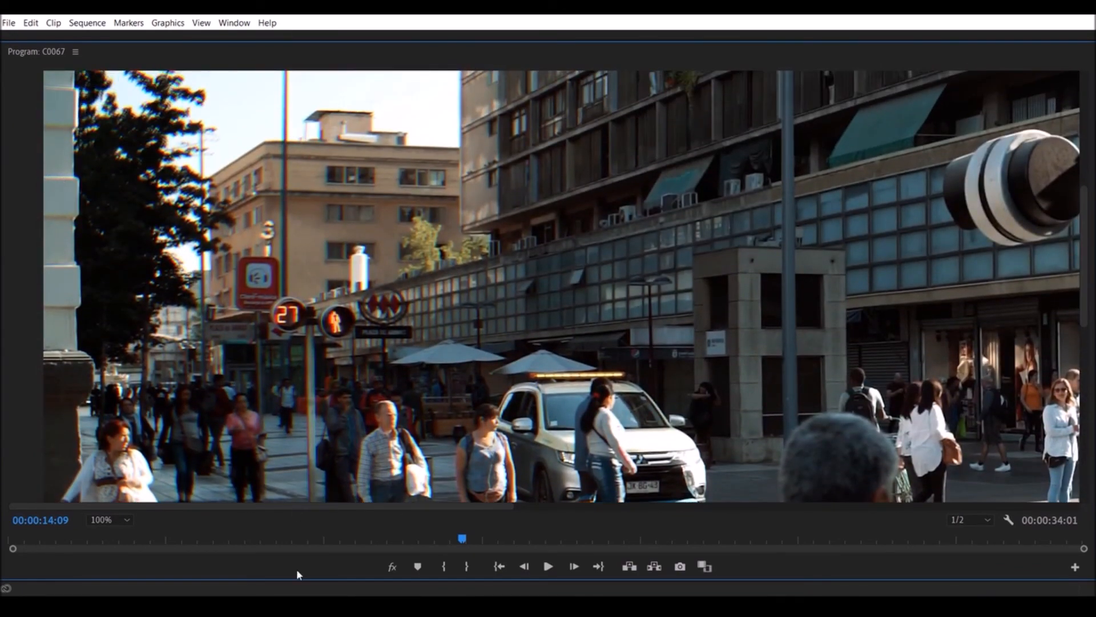
left_click(108, 519)
left_click(128, 377)
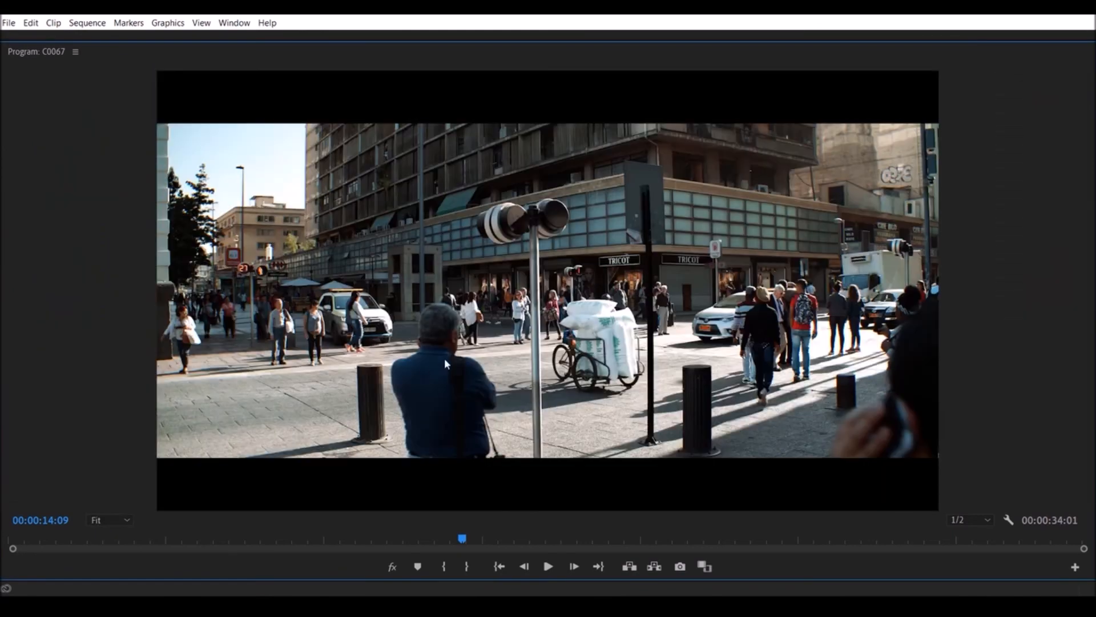
Play the graded C0002.MP4 shot in full screen and return to the editing workspace.
key("ctrl+grave")
key("space")
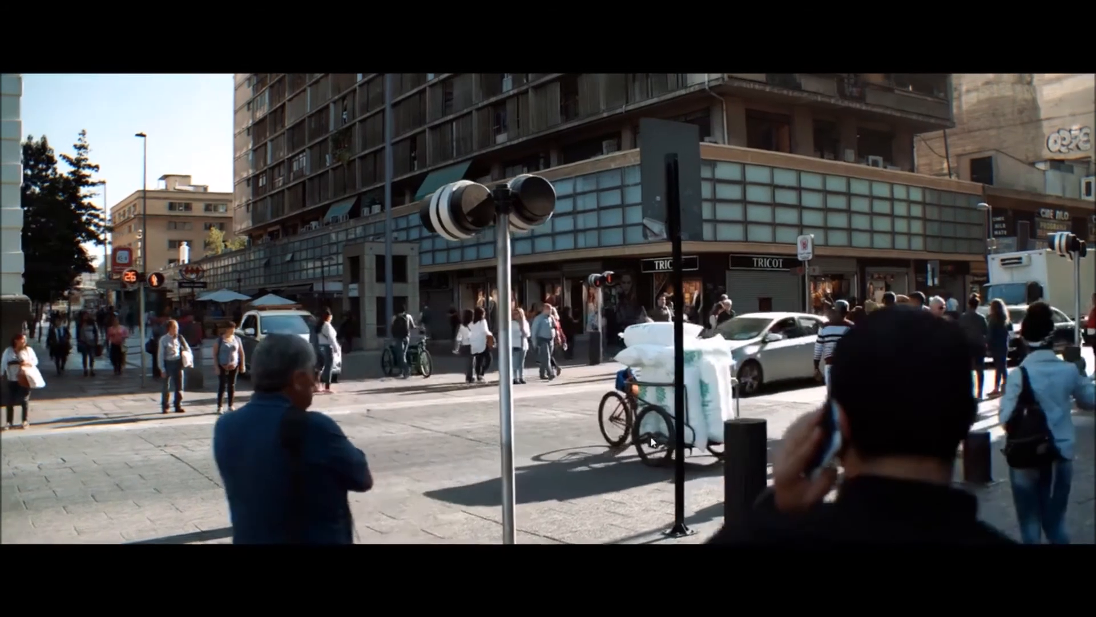
key("space")
key("ctrl+grave")
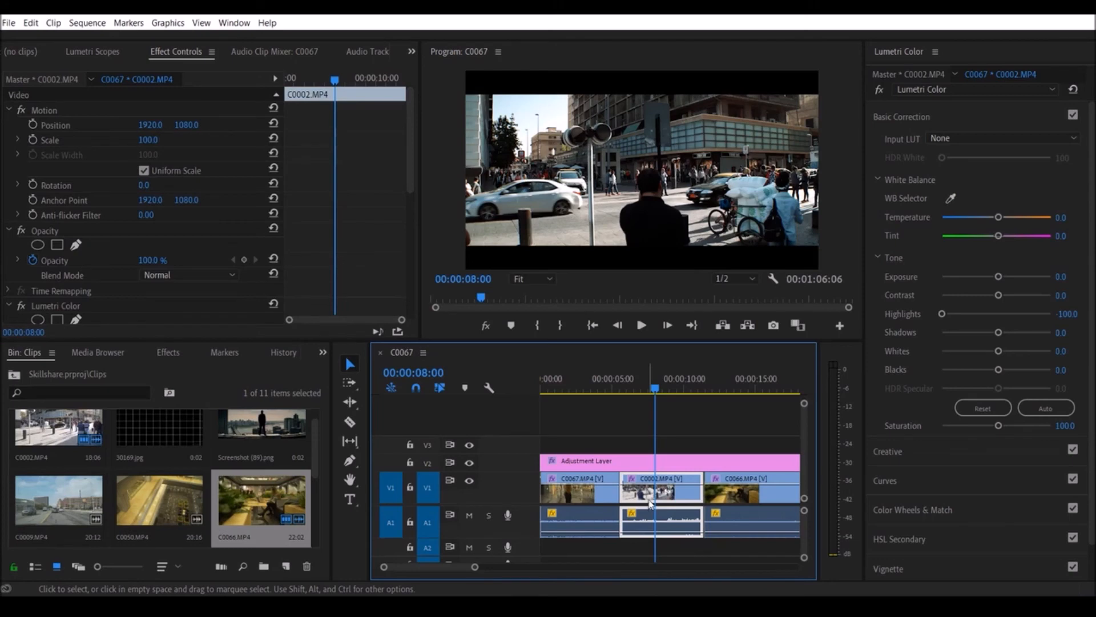
Play the three-clip sequence from near its beginning in the enlarged program preview.
left_click_drag(612, 383, 549, 391)
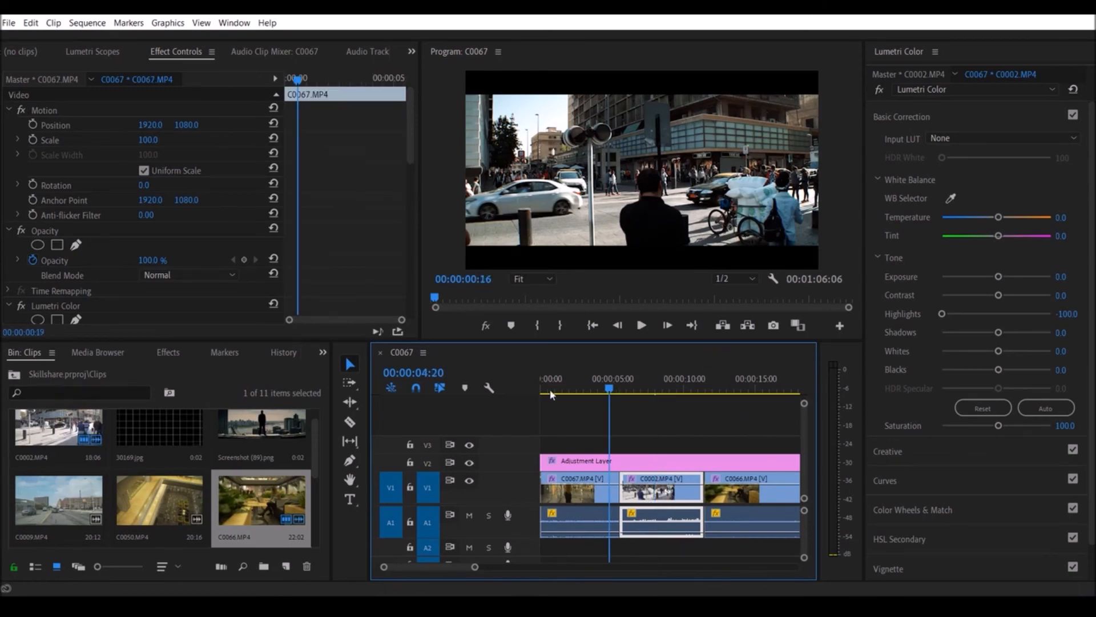
key("grave")
key("grave")
key("space")
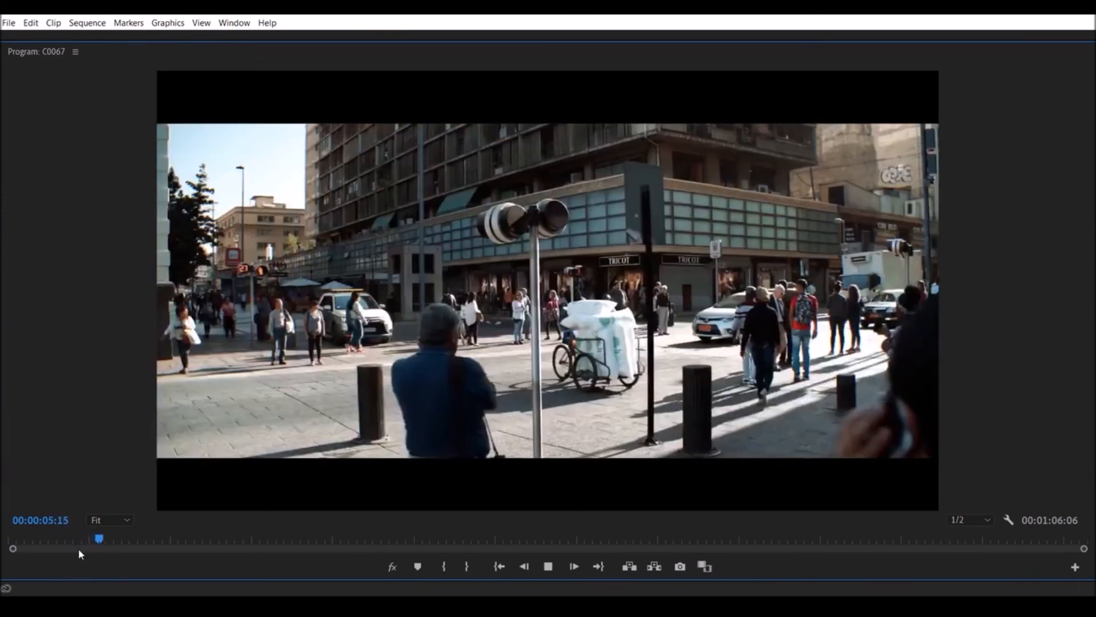
Compare the shots at 00:00:13:20, 00:00:10:16 and 00:00:03:02 with and without effects using Global FX Mute.
left_click_drag(94, 538, 234, 541)
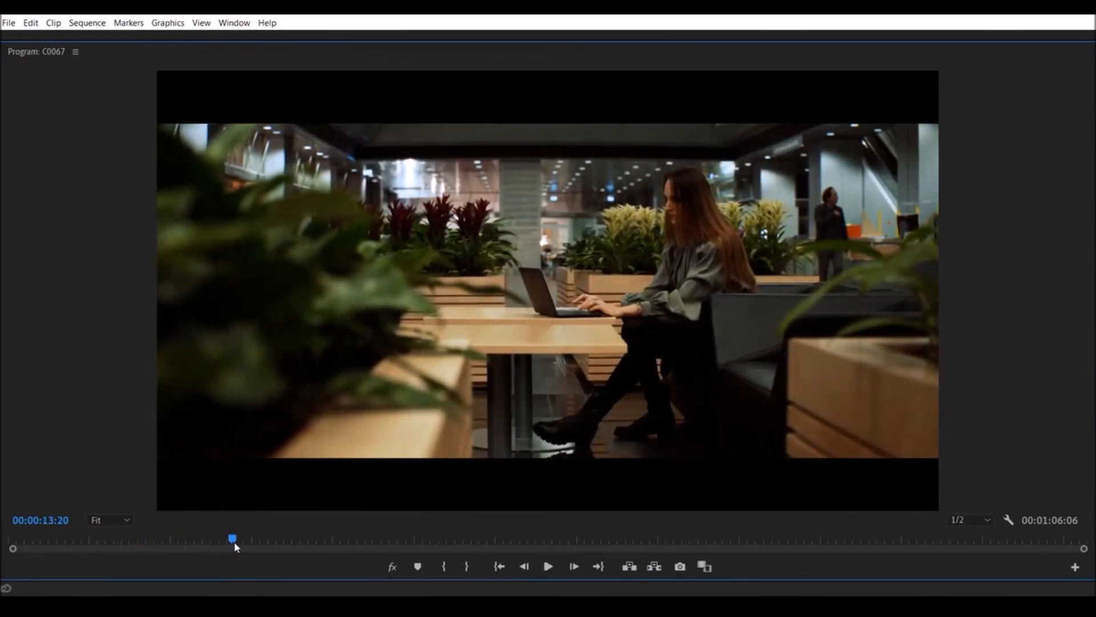
left_click(390, 566)
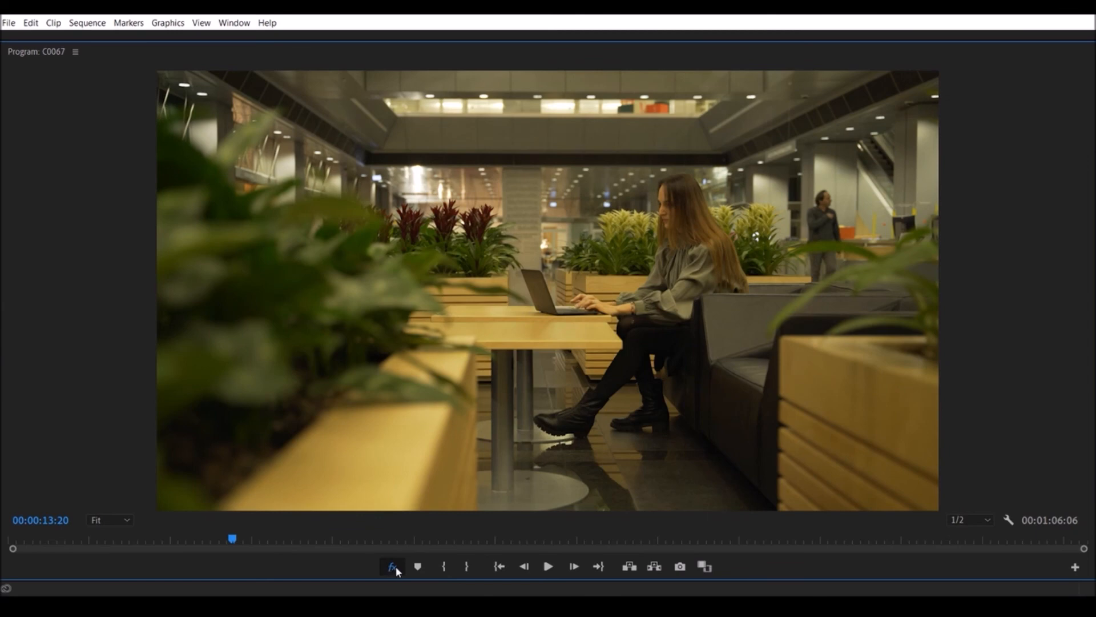
left_click(396, 567)
left_click_drag(234, 537, 179, 538)
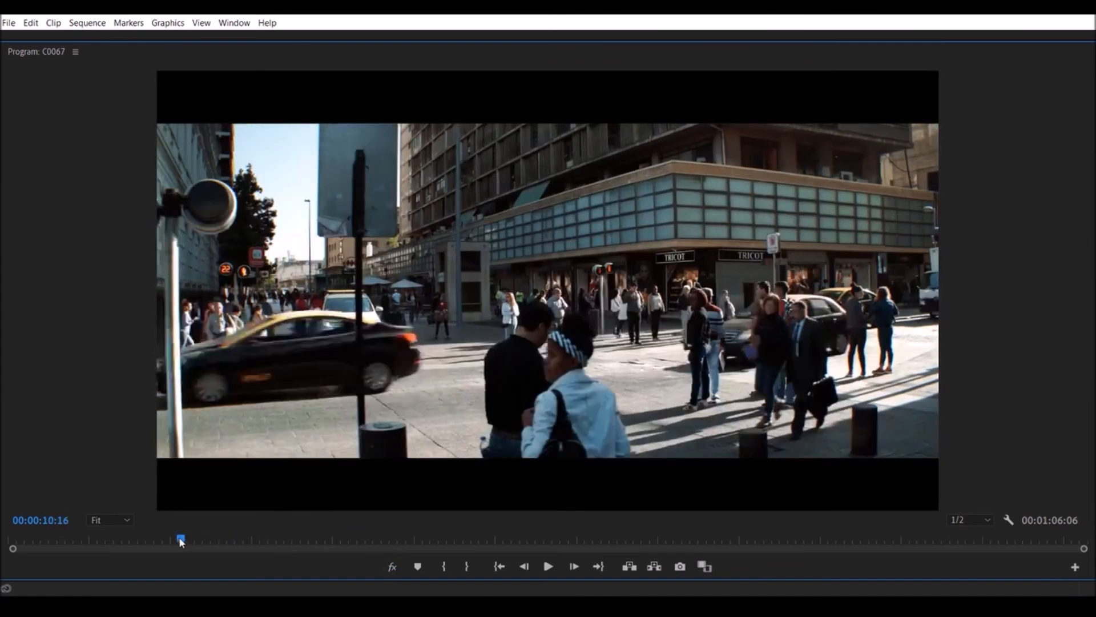
left_click(394, 567)
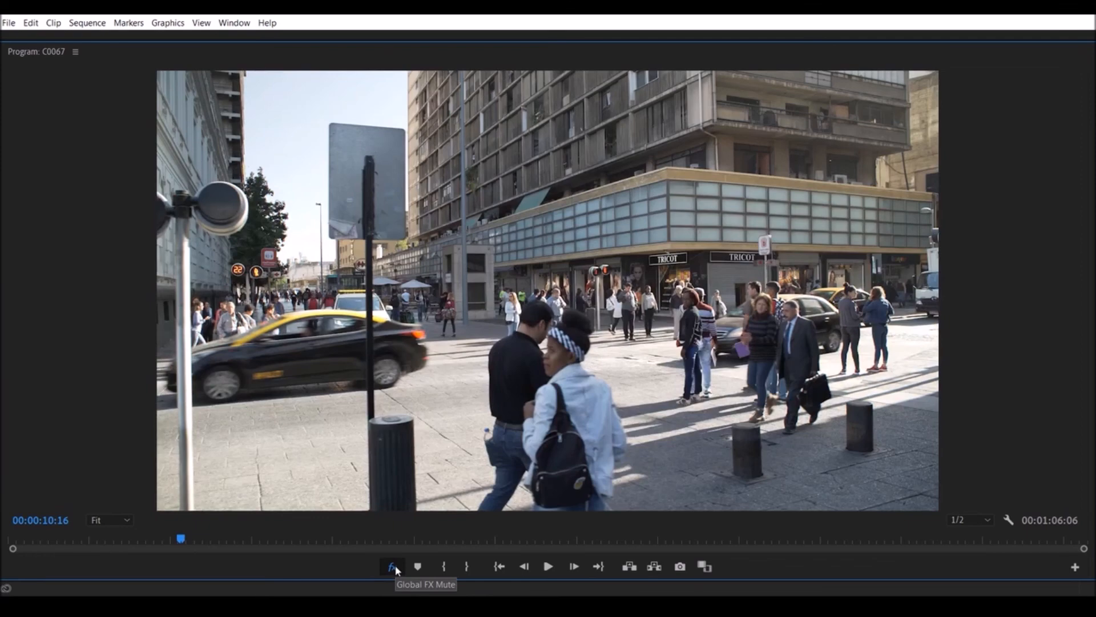
left_click(395, 567)
left_click_drag(214, 540, 59, 539)
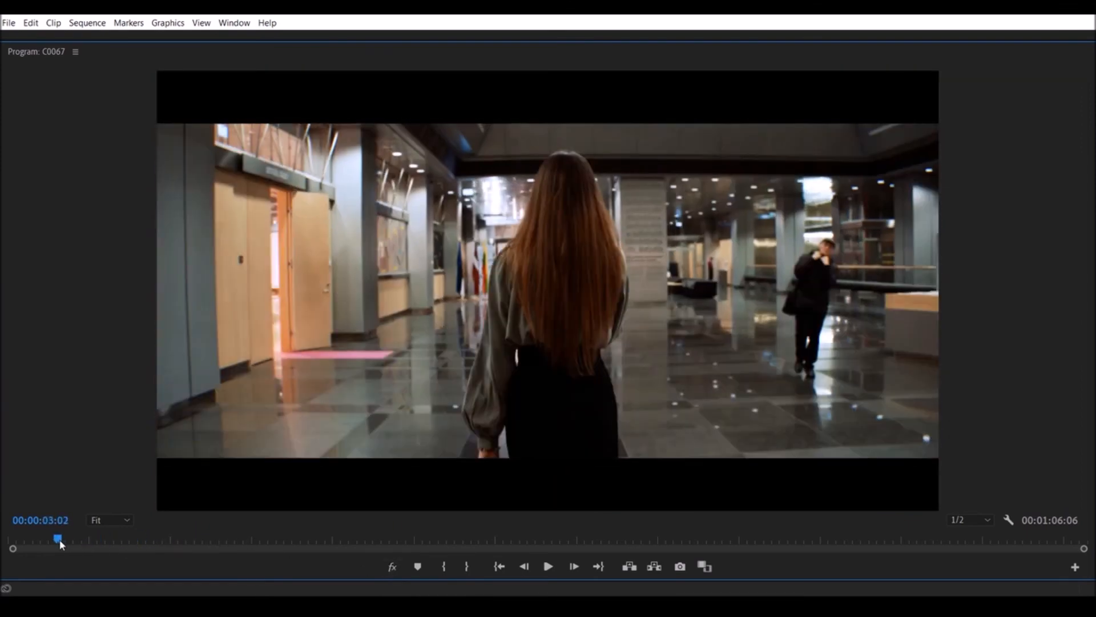
left_click(392, 567)
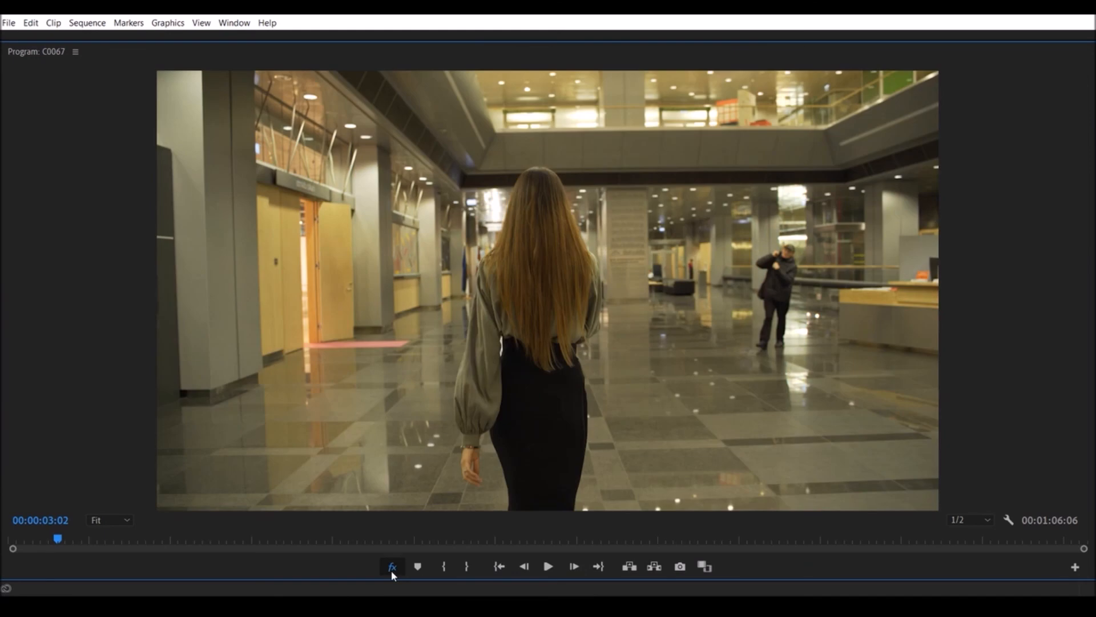
left_click(392, 571)
key("grave")
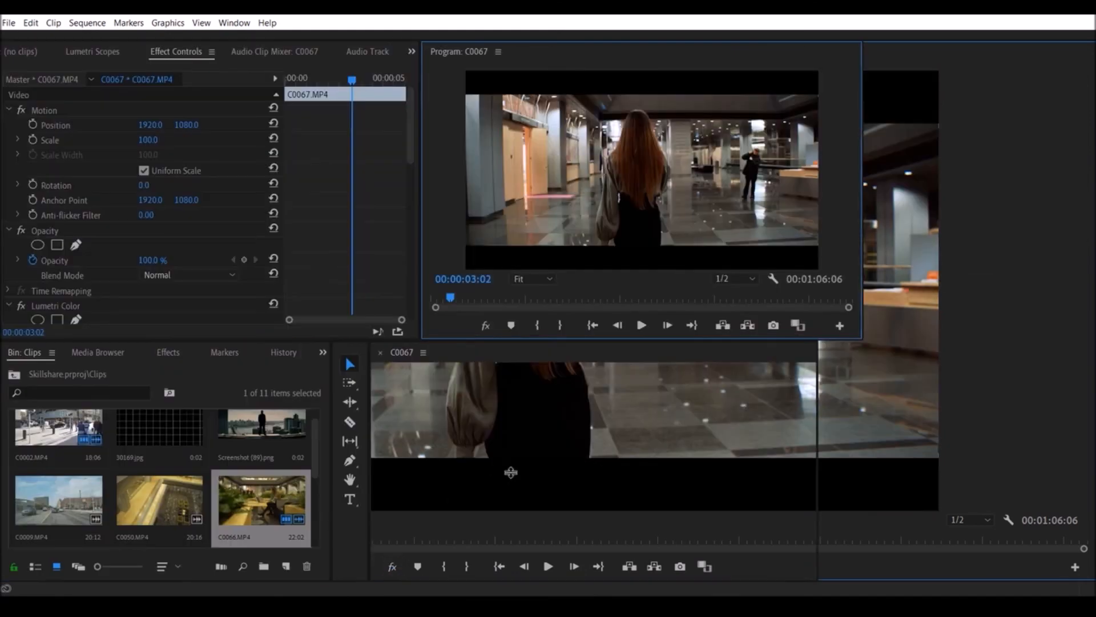
Select the adjustment layer on track V2 and review its applied effects with the playhead at 00:00:07:17.
left_click(625, 461)
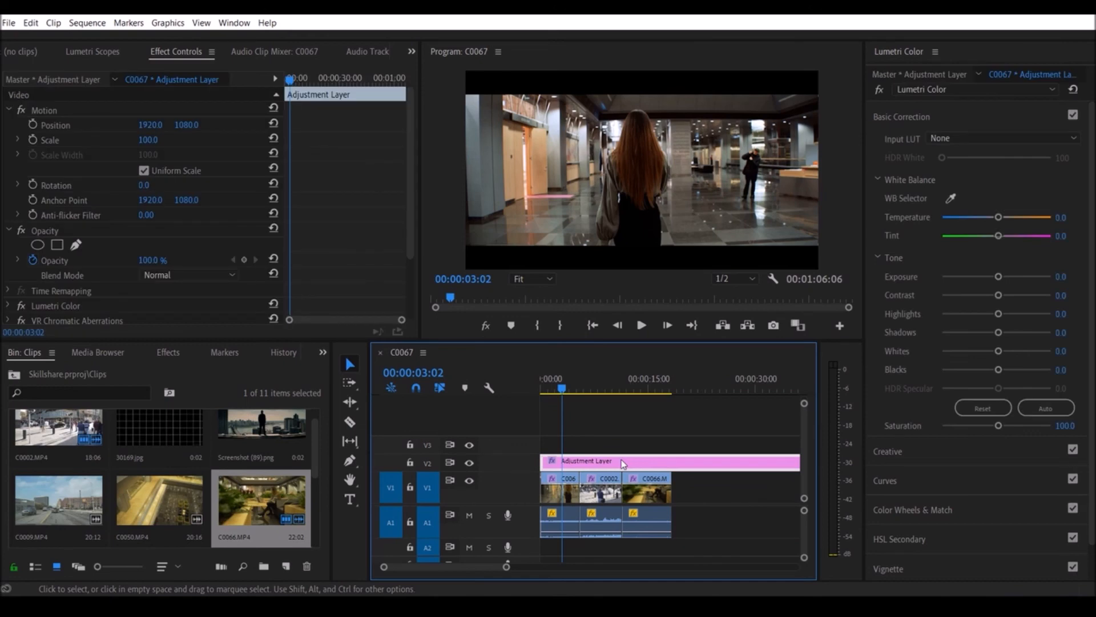
left_click(596, 393)
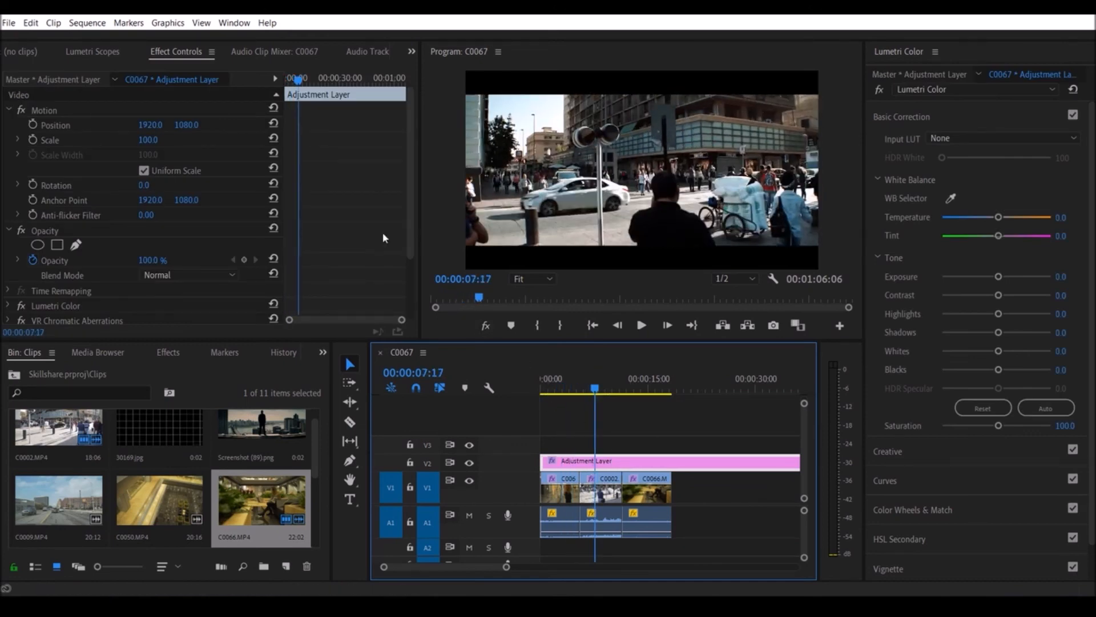
scroll(378, 238, "down", 3)
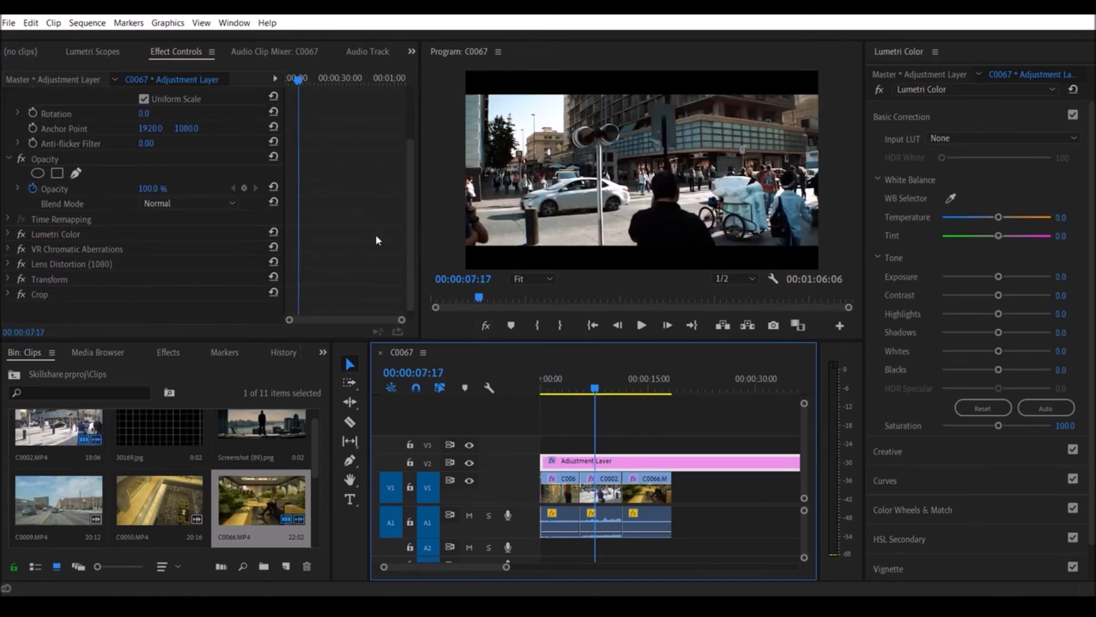
left_click(641, 444)
left_click(617, 467)
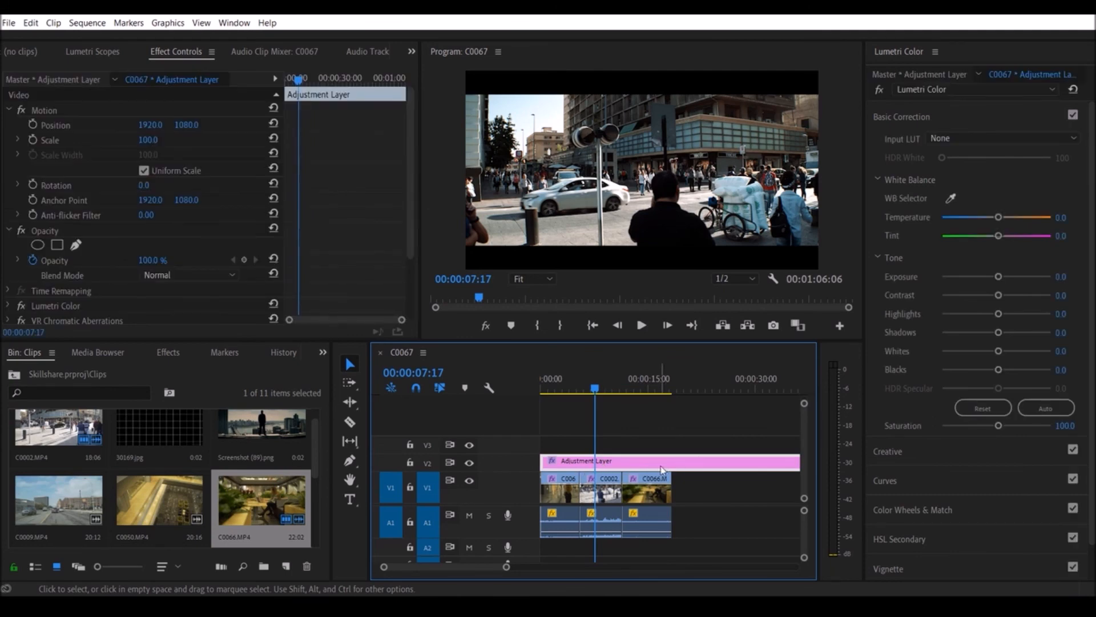
scroll(371, 237, "down", 3)
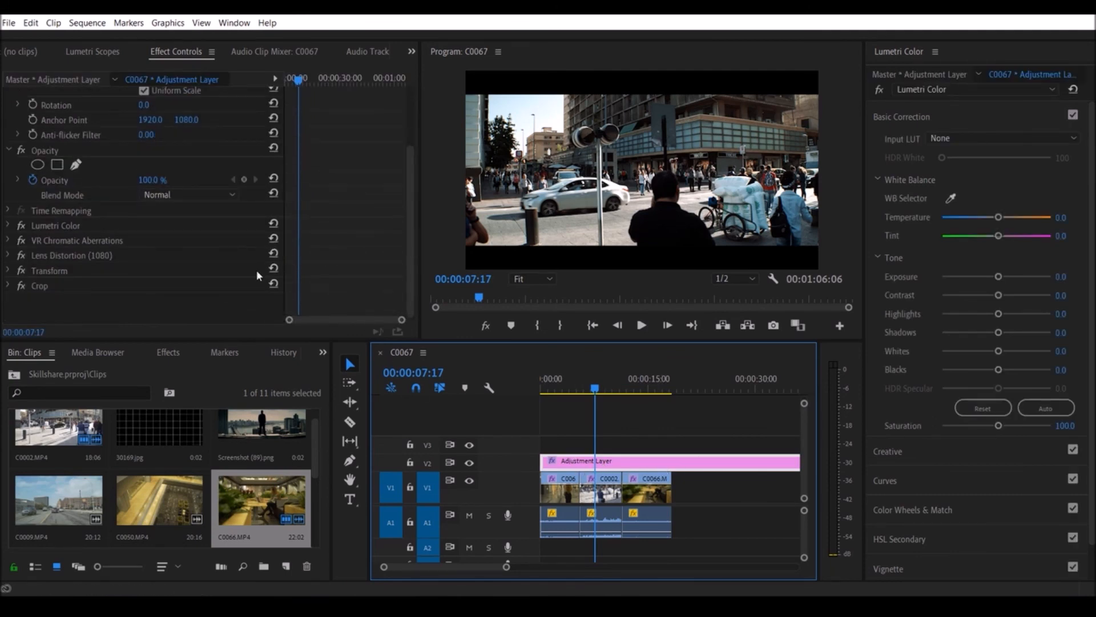
Save the adjustment layer's Lumetri Color, VR Chromatic Aberrations, Lens Distortion, Transform and Crop effects together as a preset named Anamorphic.
left_click(44, 290)
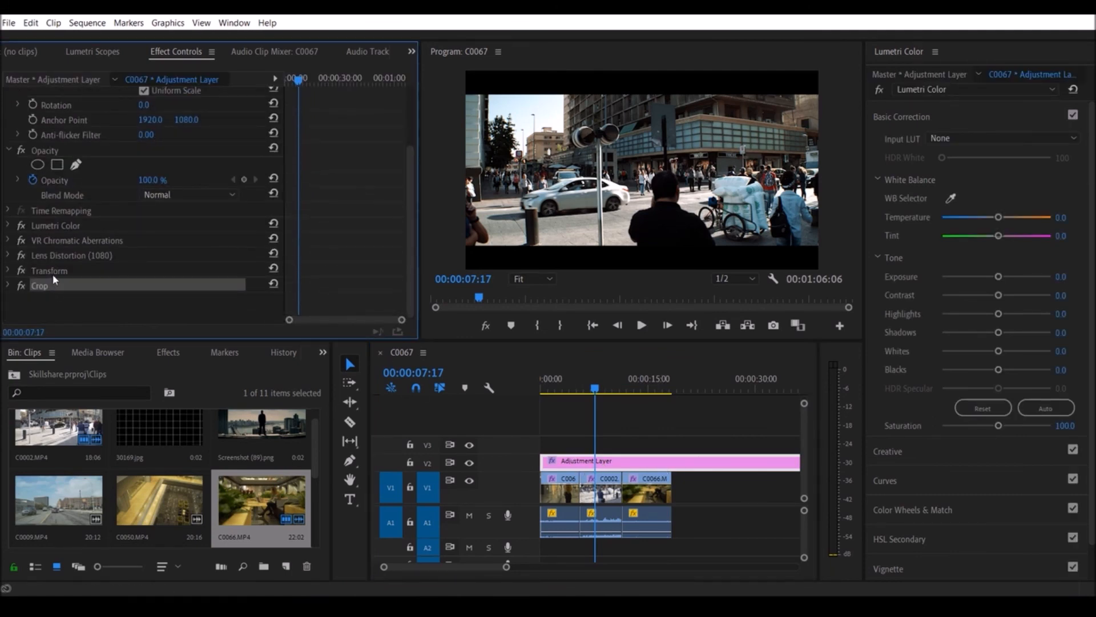
left_click_drag(43, 285, 76, 231)
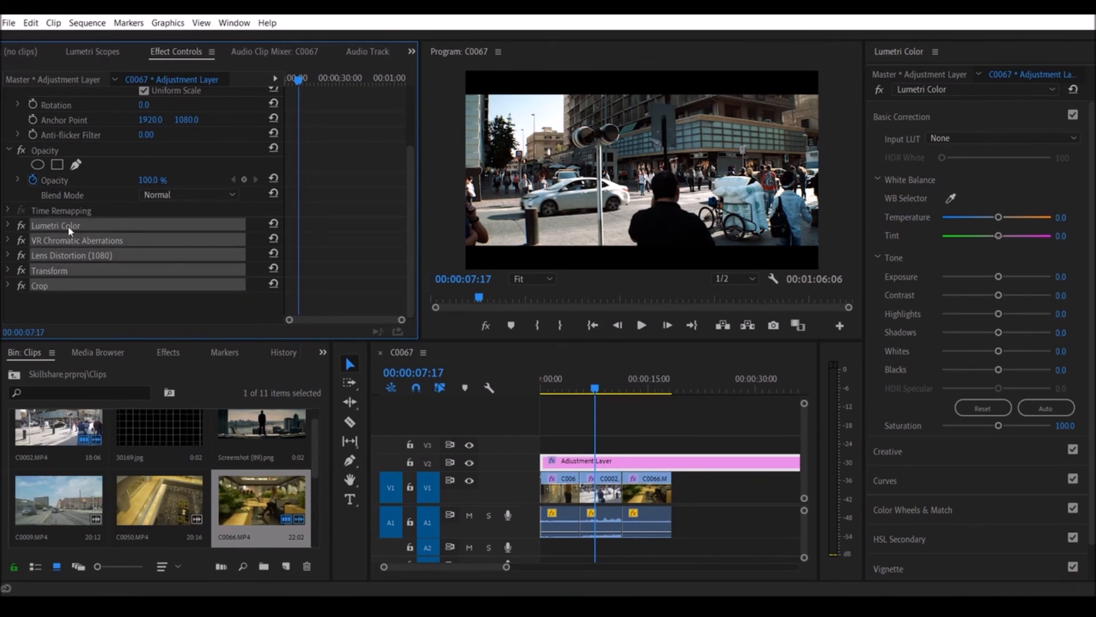
right_click(66, 229)
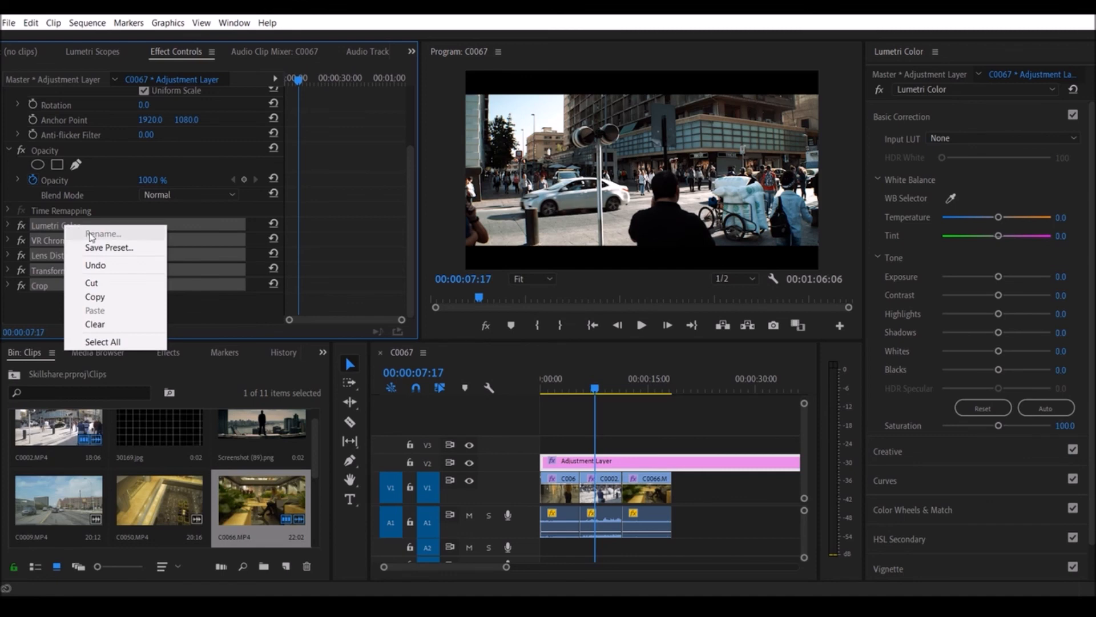
left_click(111, 248)
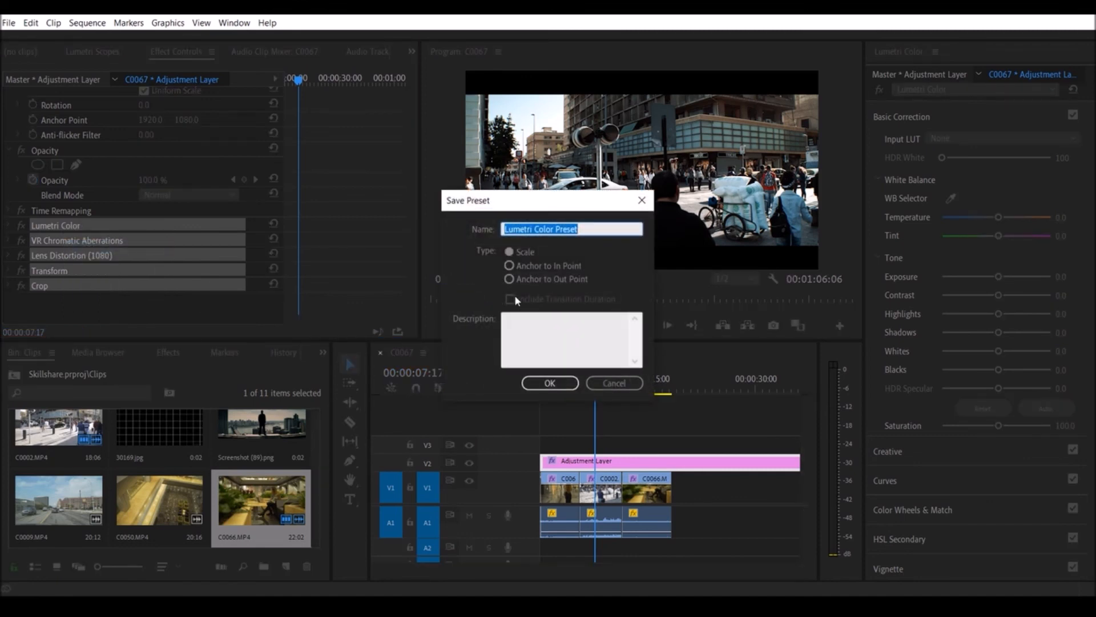
type("Ana")
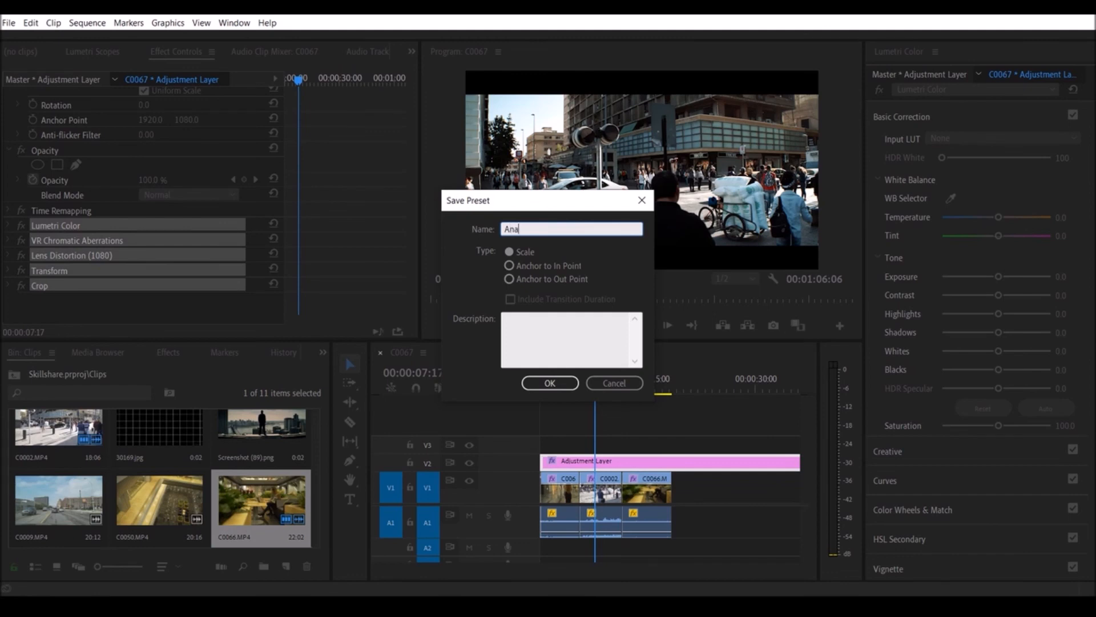
type("morphic")
left_click(551, 383)
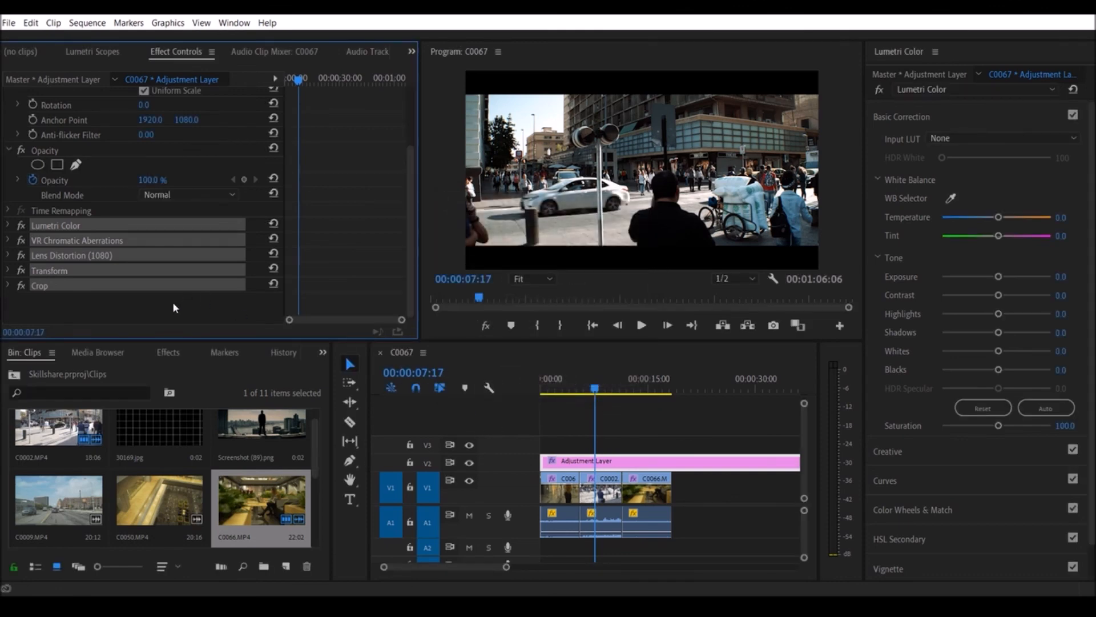
Remove the Lumetri Color, VR Chromatic Aberrations, Lens Distortion, Transform and Crop effects from the adjustment layer and preview the first clip.
key("Delete")
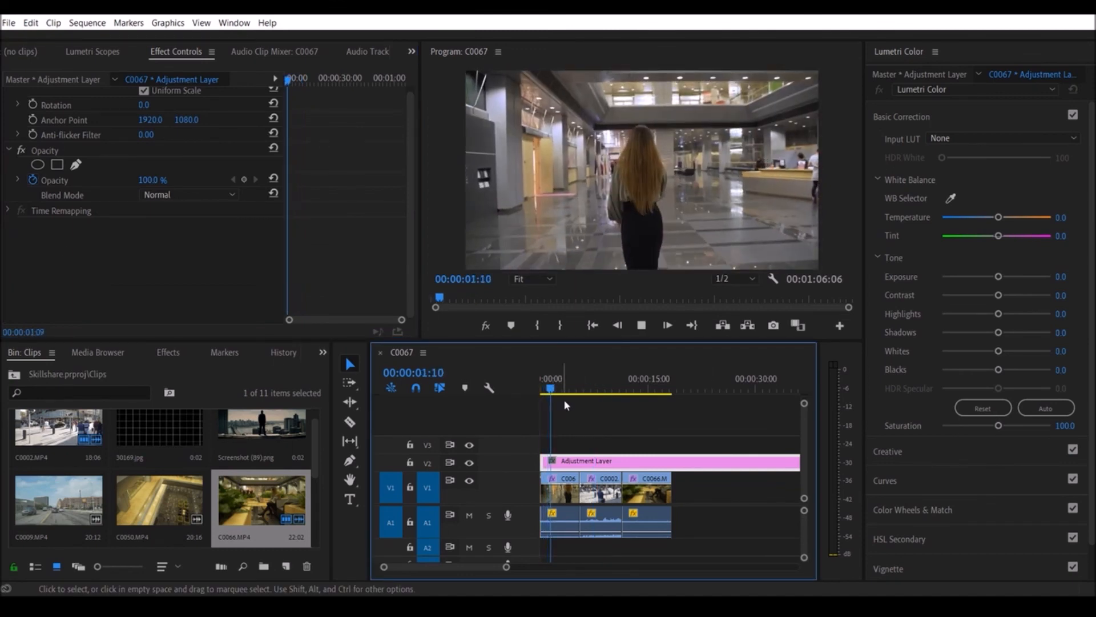
key("space")
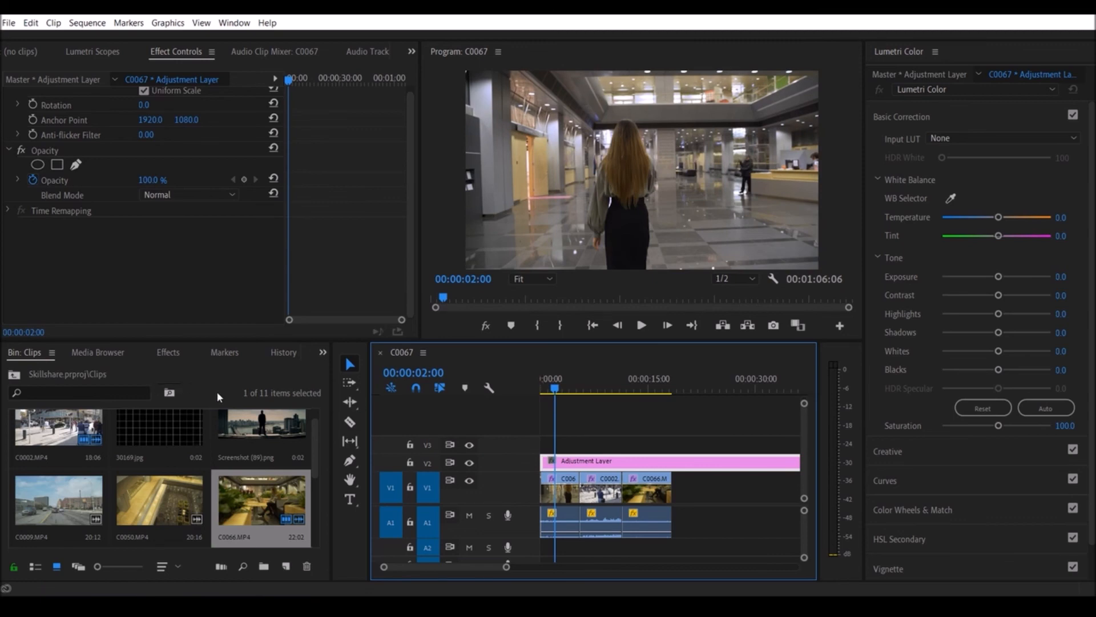
Apply the saved Anamorphic preset to the adjustment layer on track V2 and check the look on the second clip's street shot.
left_click(170, 351)
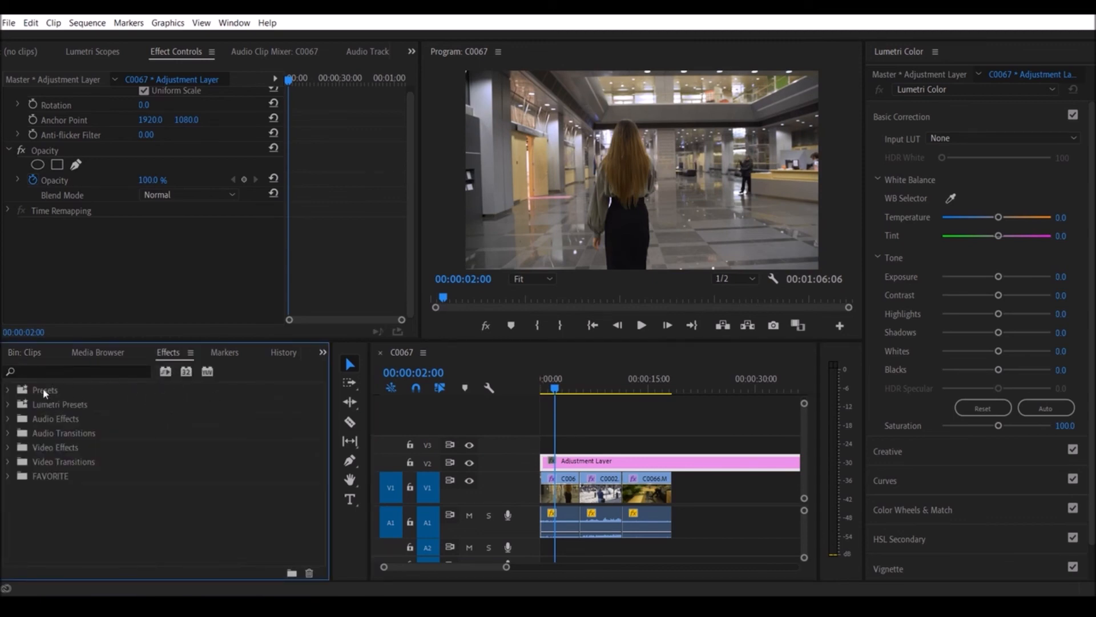
left_click(8, 392)
left_click(66, 406)
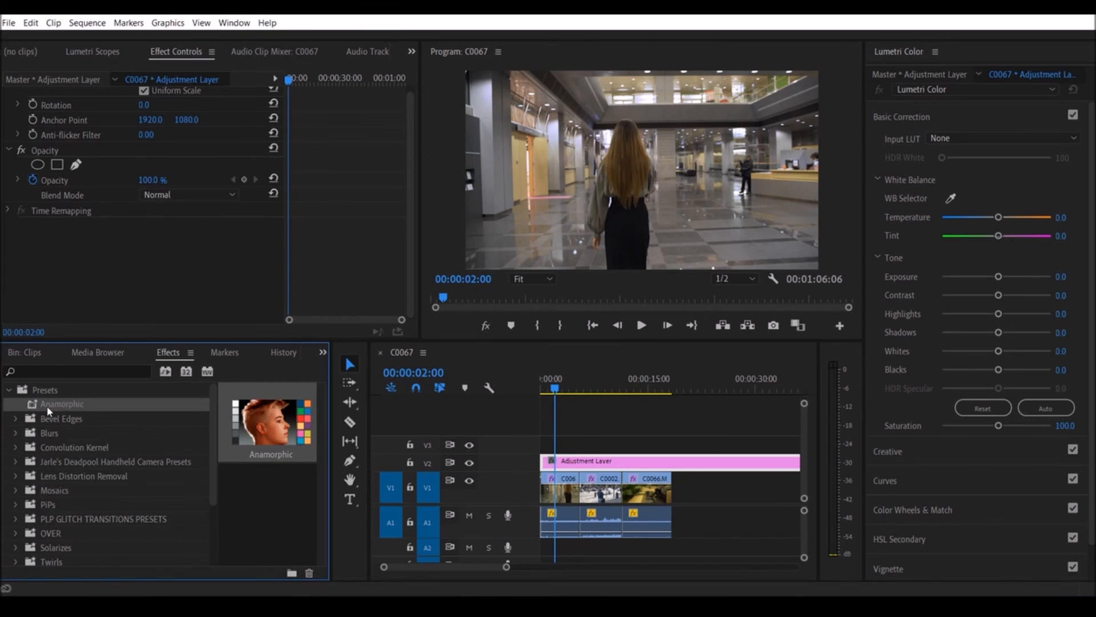
left_click_drag(50, 407, 570, 463)
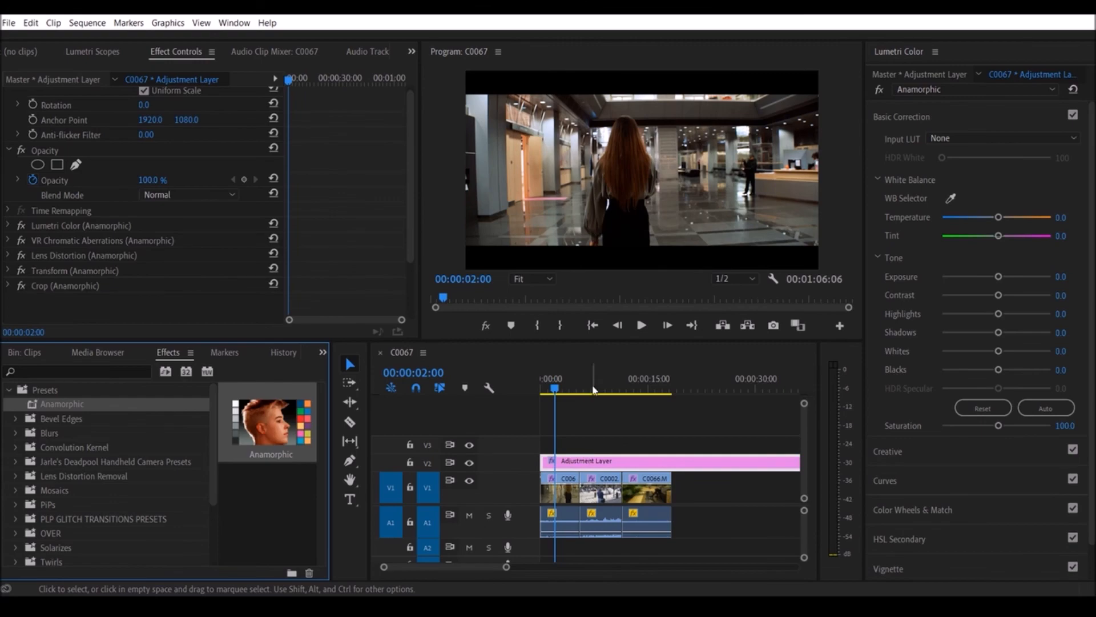
left_click(606, 378)
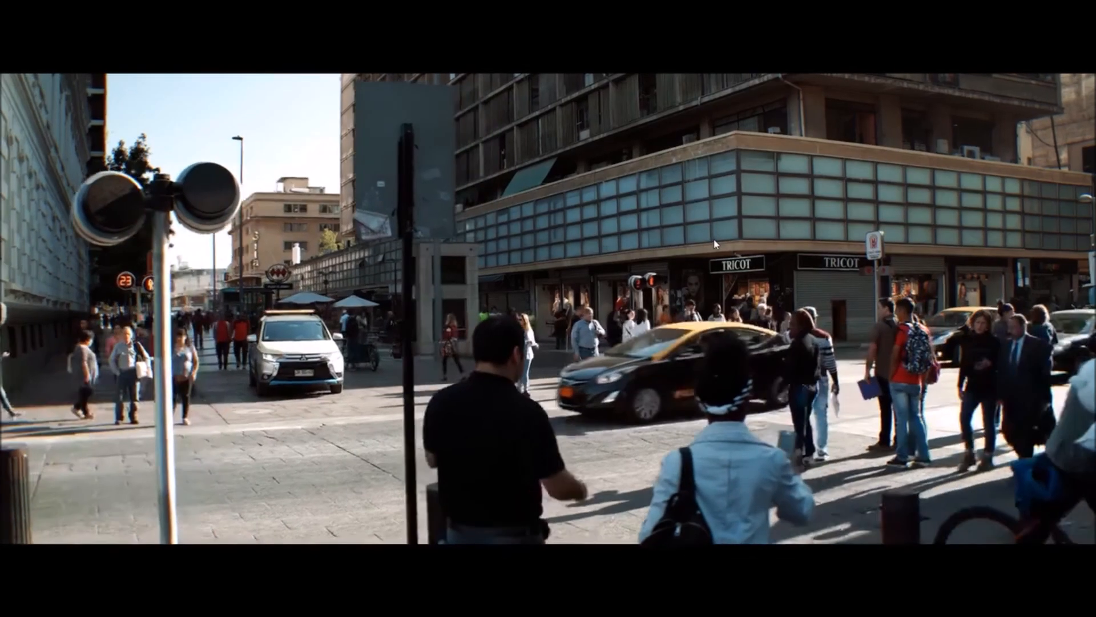